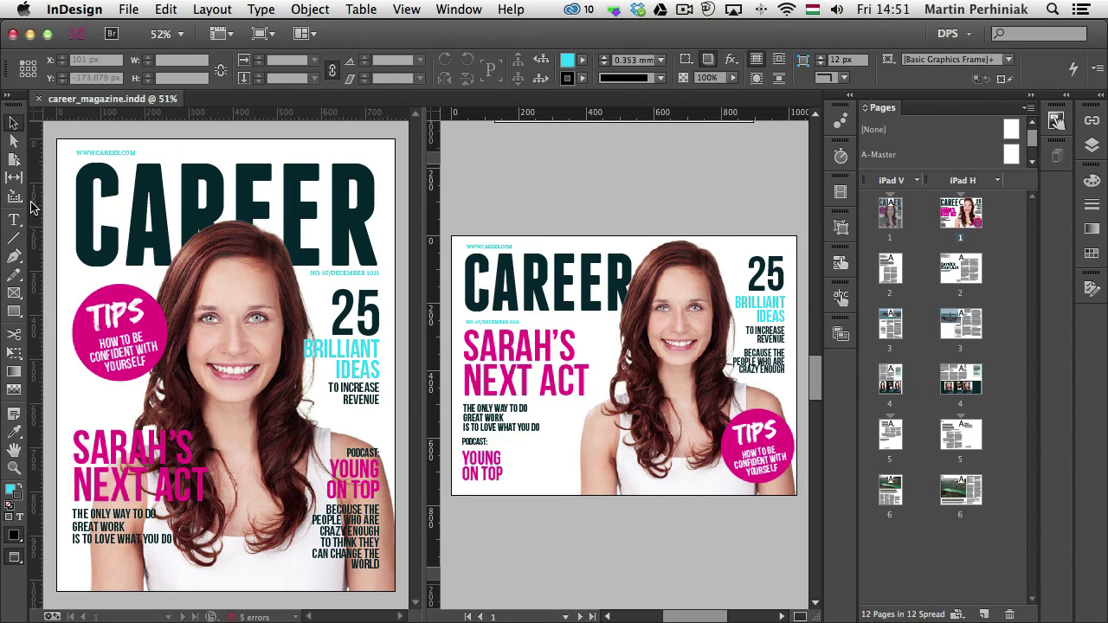
Review page 2, Sarah's Next Act, in both the vertical iPad V and horizontal iPad H layouts.
{"action": "left_click", "coordinate": [544, 230]}
{"action": "key", "text": "super+shift+a"}
{"action": "double_click", "coordinate": [887, 284]}
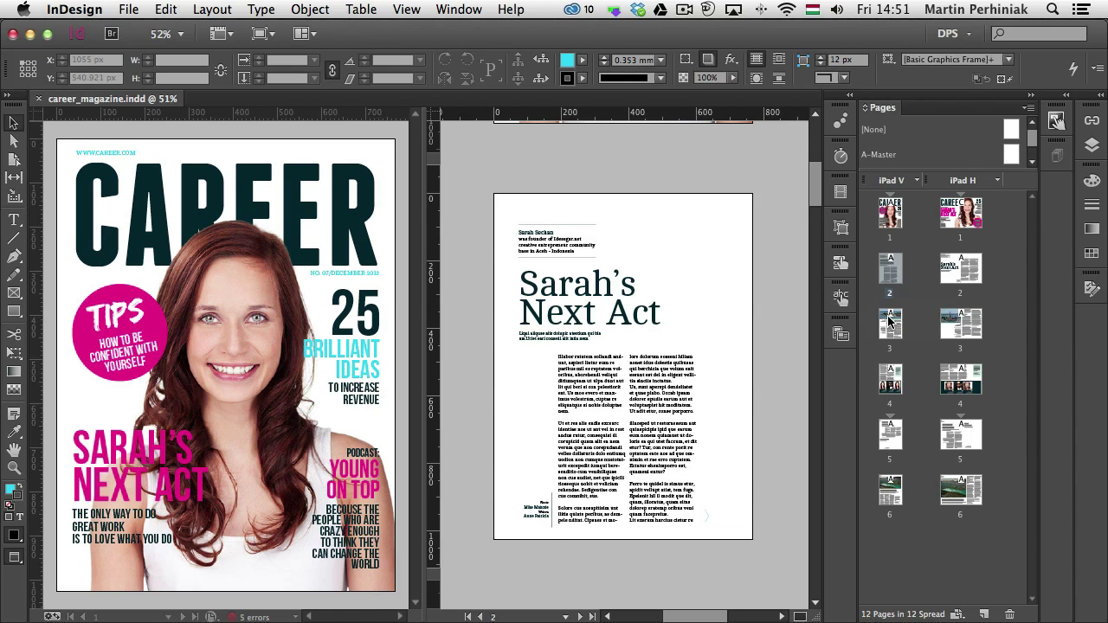
{"action": "double_click", "coordinate": [968, 274]}
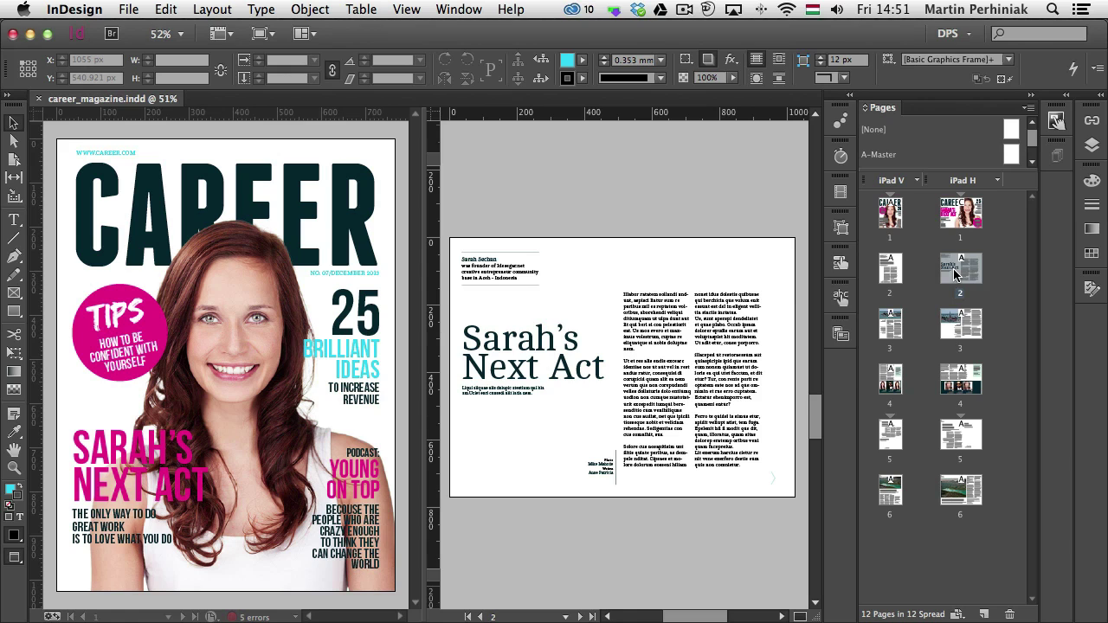
{"action": "double_click", "coordinate": [891, 275]}
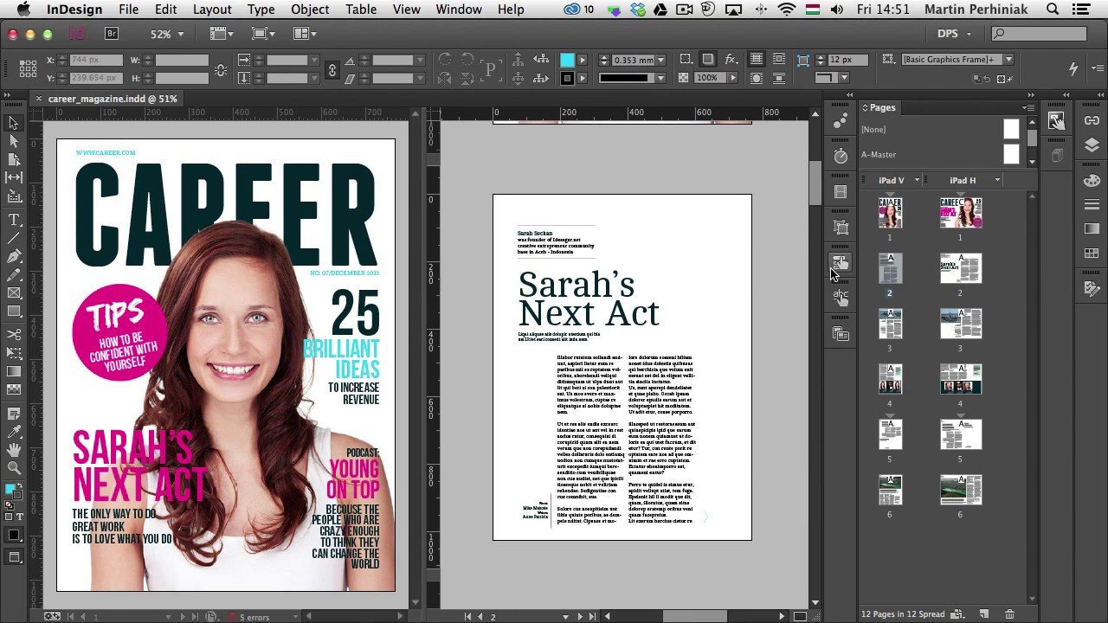
{"action": "double_click", "coordinate": [966, 274]}
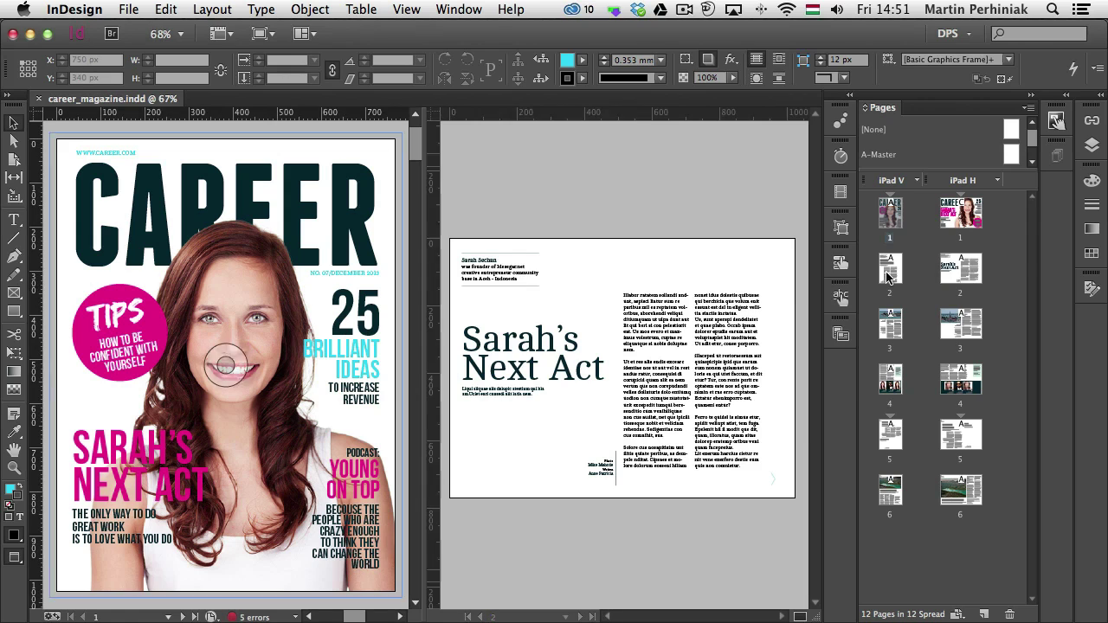
{"action": "double_click", "coordinate": [895, 275]}
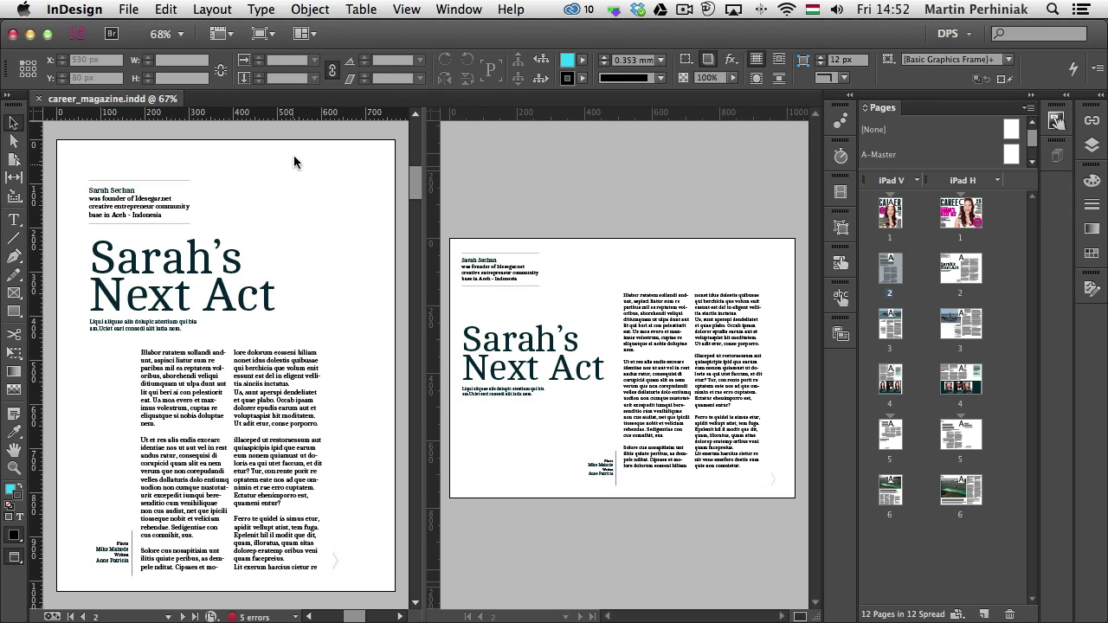
Step through vertical pages 3 to 6, ending on page 6, Focus Forward.
{"action": "double_click", "coordinate": [898, 336]}
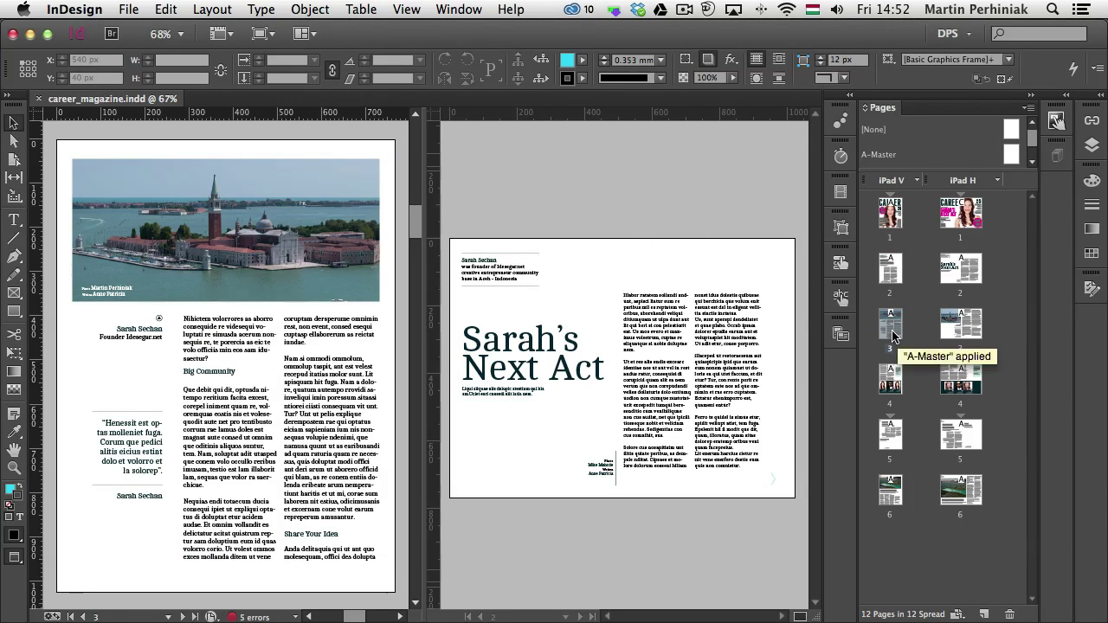
{"action": "double_click", "coordinate": [898, 384]}
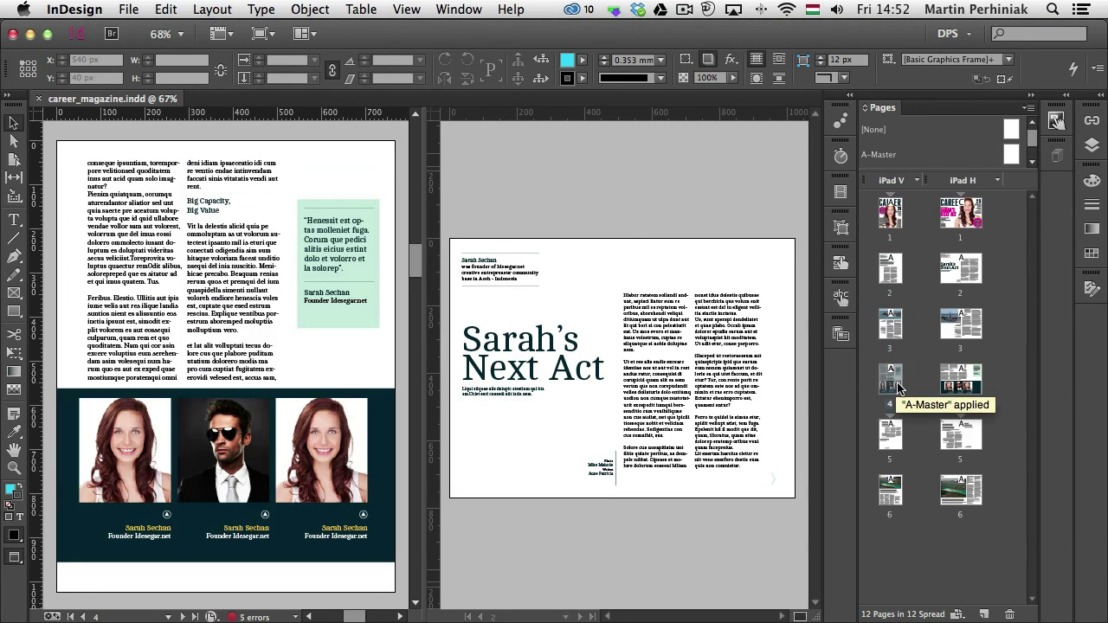
{"action": "double_click", "coordinate": [895, 432]}
{"action": "double_click", "coordinate": [895, 492]}
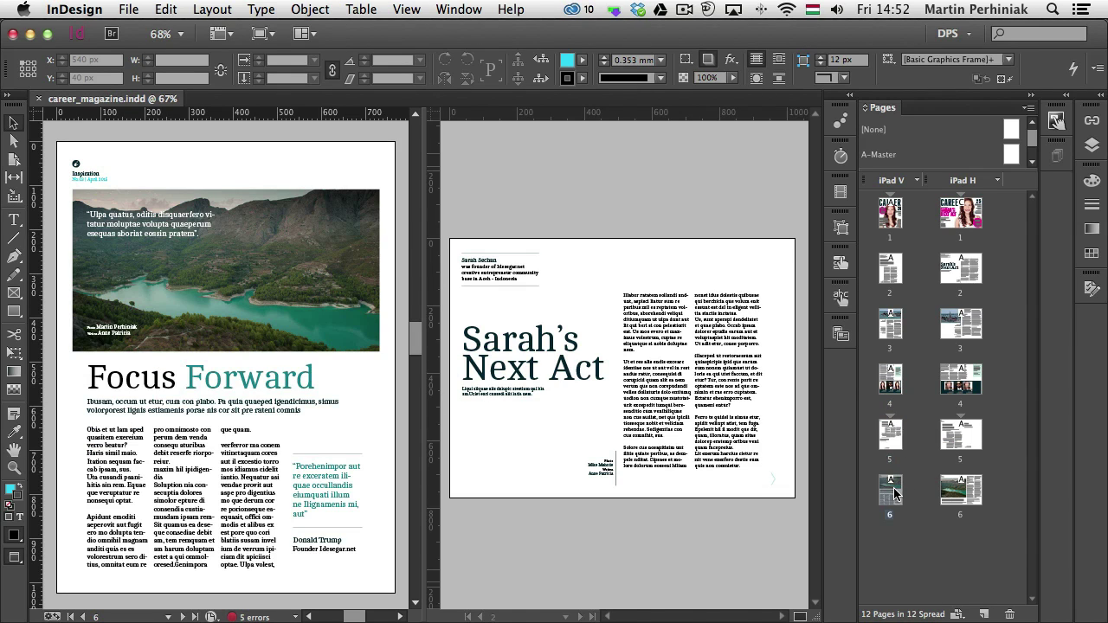
{"action": "double_click", "coordinate": [899, 442]}
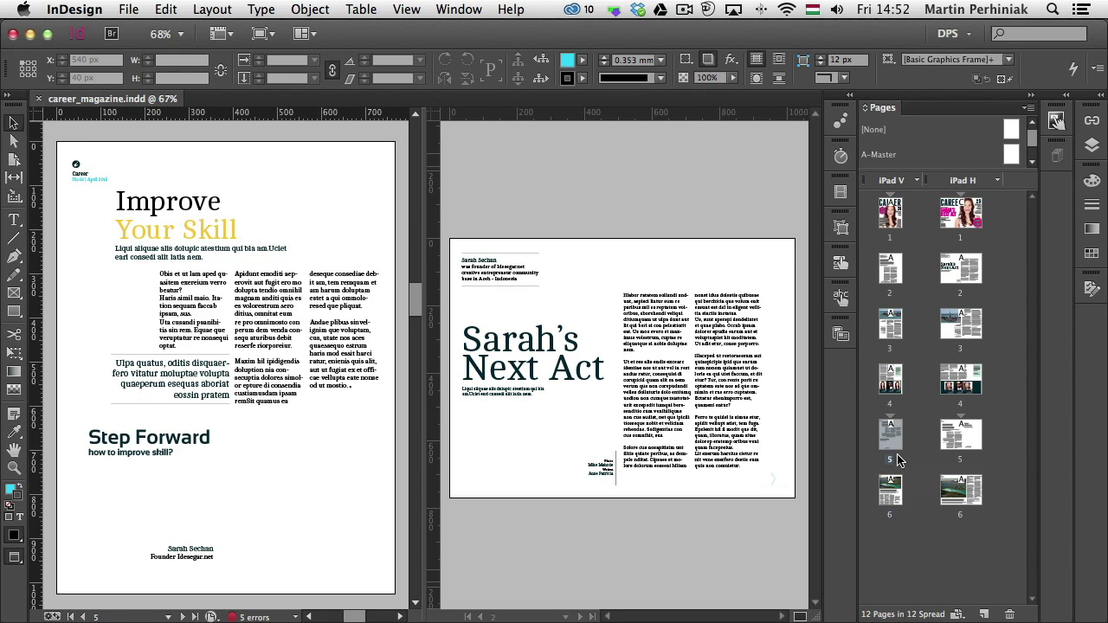
{"action": "double_click", "coordinate": [901, 500]}
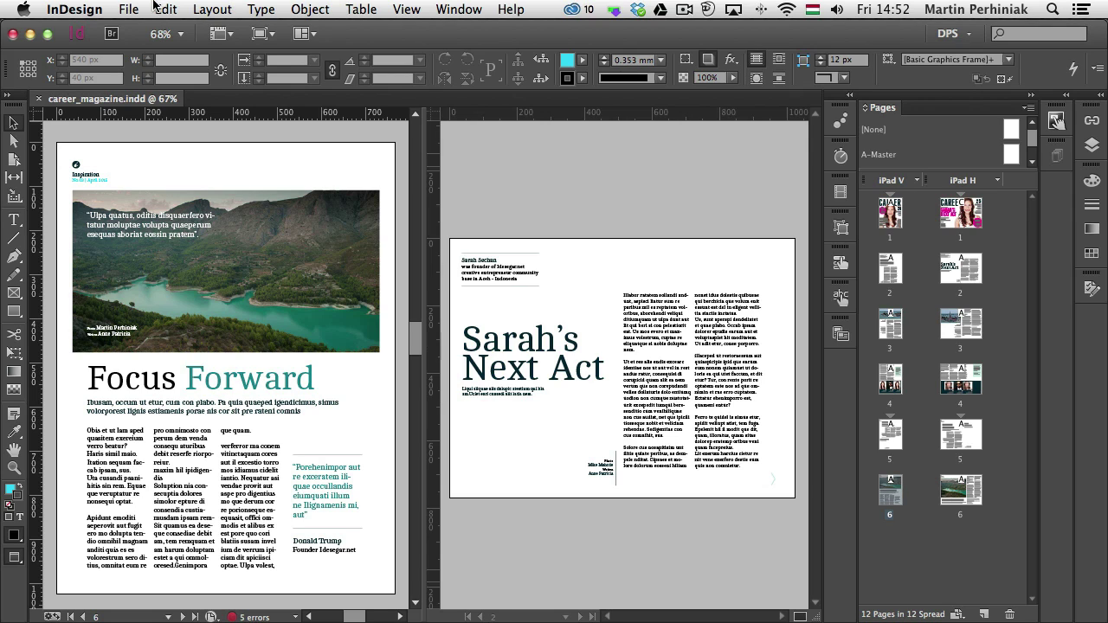
{"action": "left_click", "coordinate": [128, 9]}
Create Untitled-1, a 3-page portrait Digital Publishing document, then return to career_magazine.
{"action": "mouse_move", "coordinate": [143, 31]}
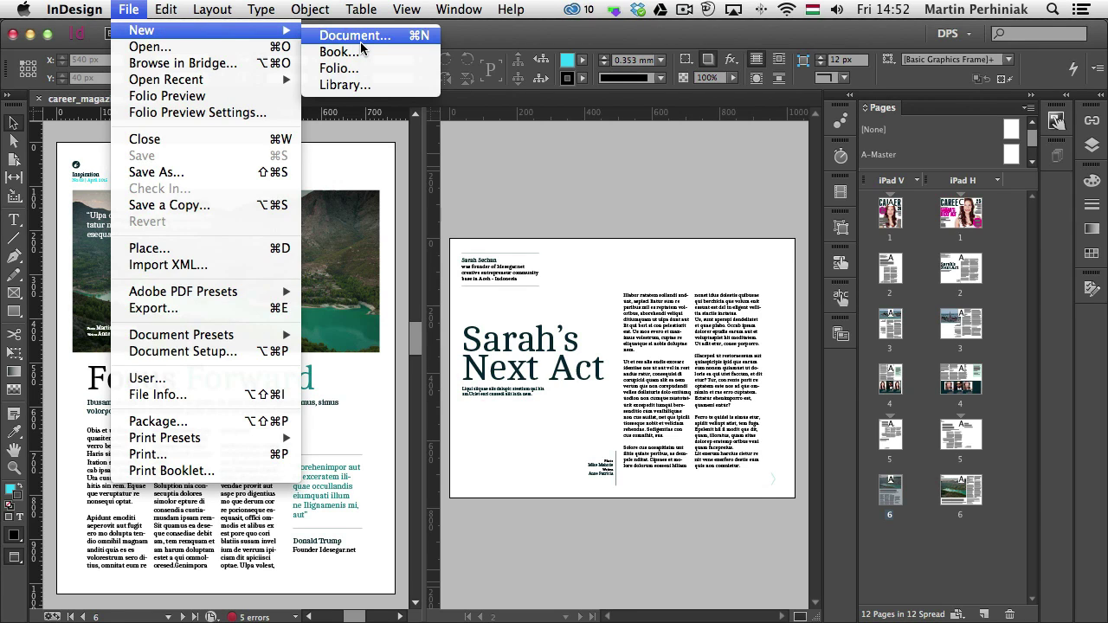
{"action": "left_click", "coordinate": [363, 37]}
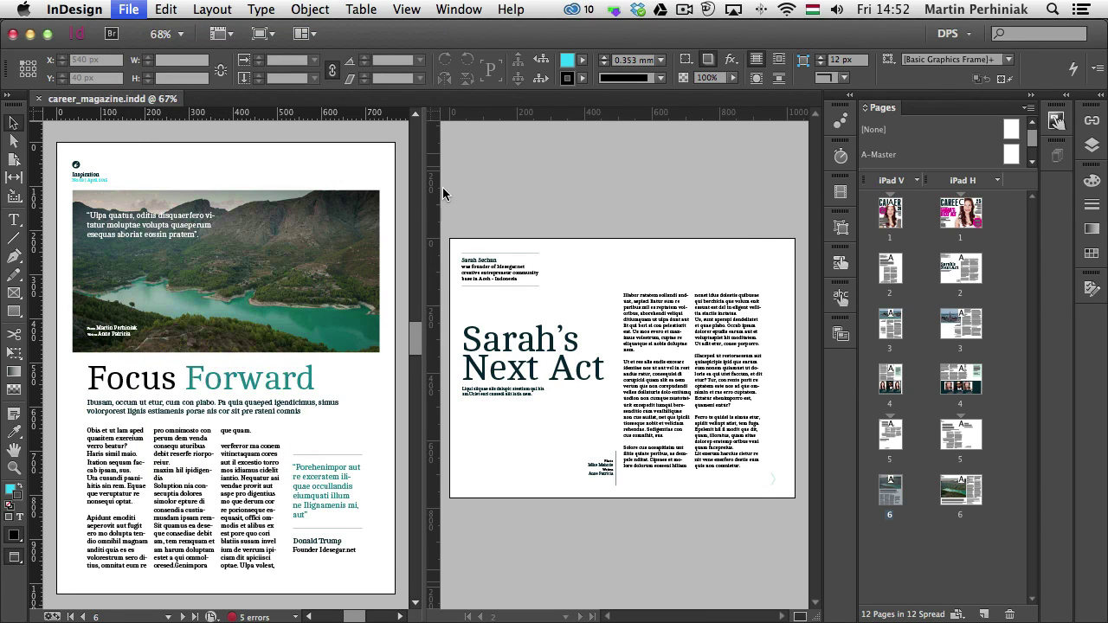
{"action": "left_click", "coordinate": [514, 173]}
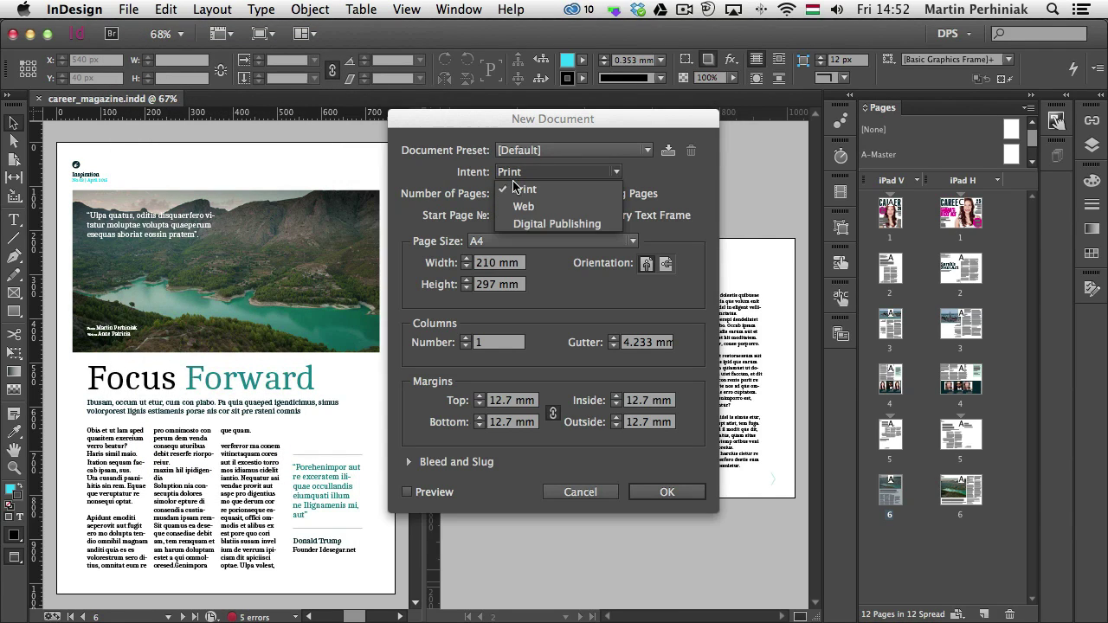
{"action": "left_click", "coordinate": [521, 224]}
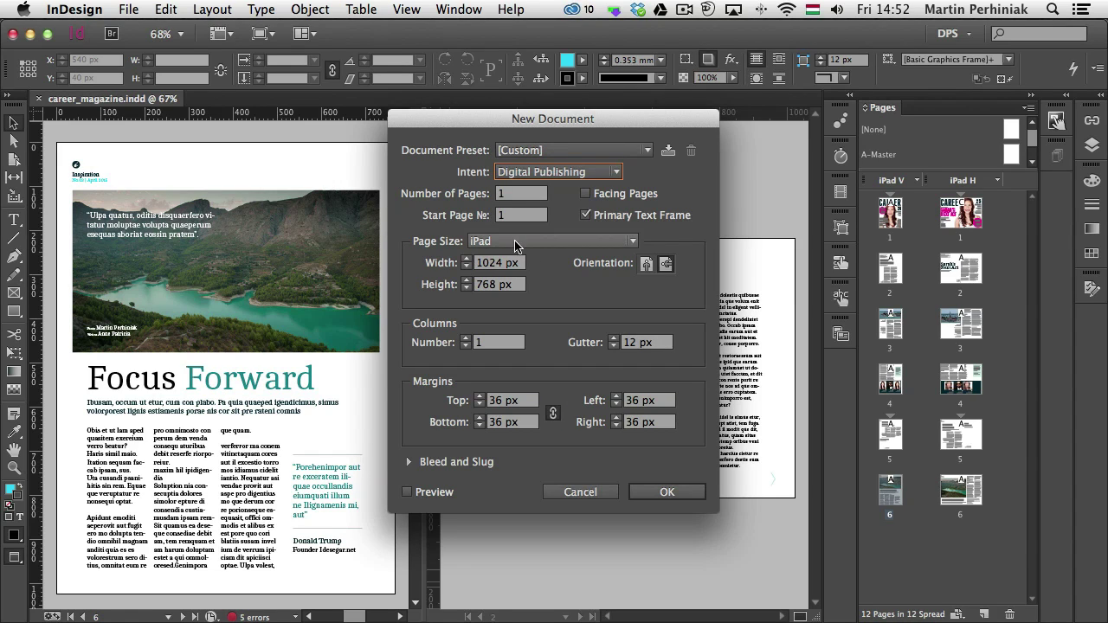
{"action": "left_click", "coordinate": [646, 264]}
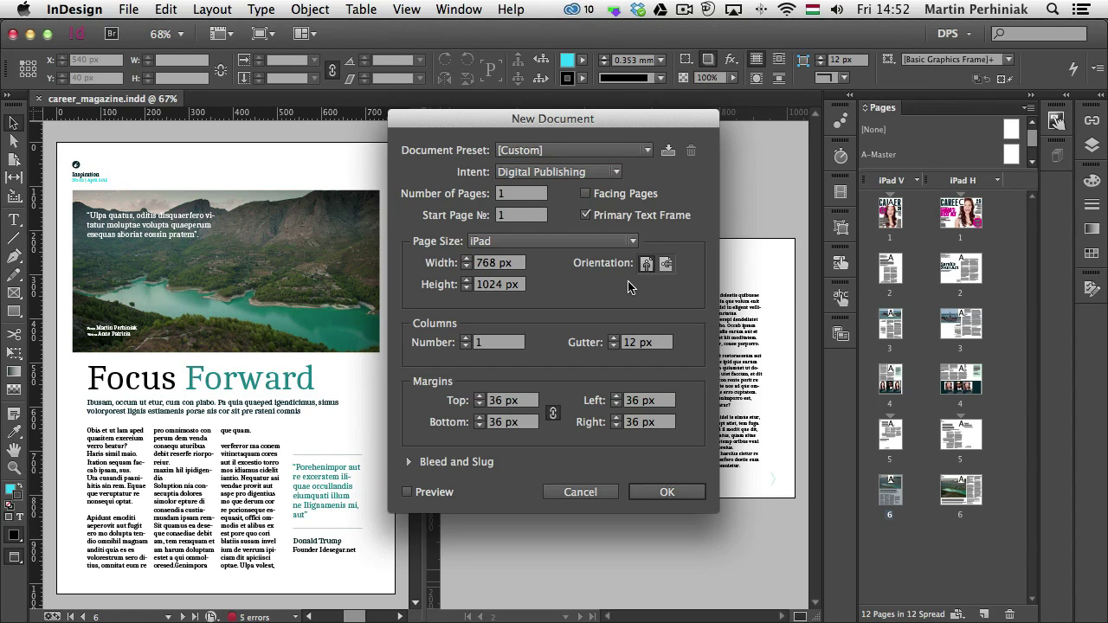
{"action": "double_click", "coordinate": [513, 194]}
{"action": "type", "text": "3"}
{"action": "left_click", "coordinate": [666, 497]}
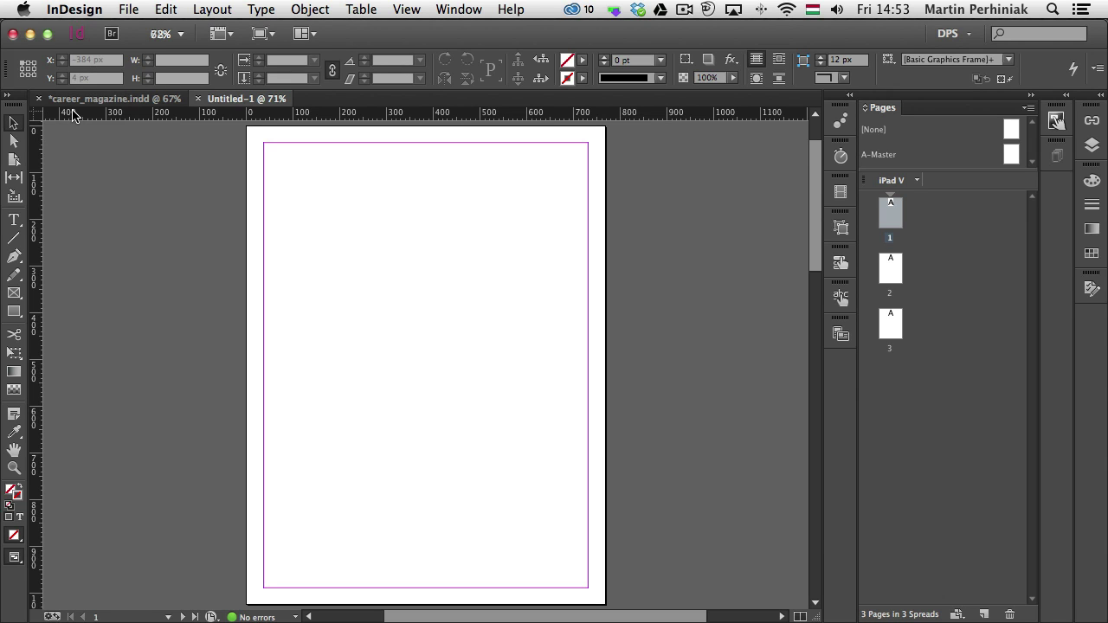
{"action": "left_click", "coordinate": [86, 101]}
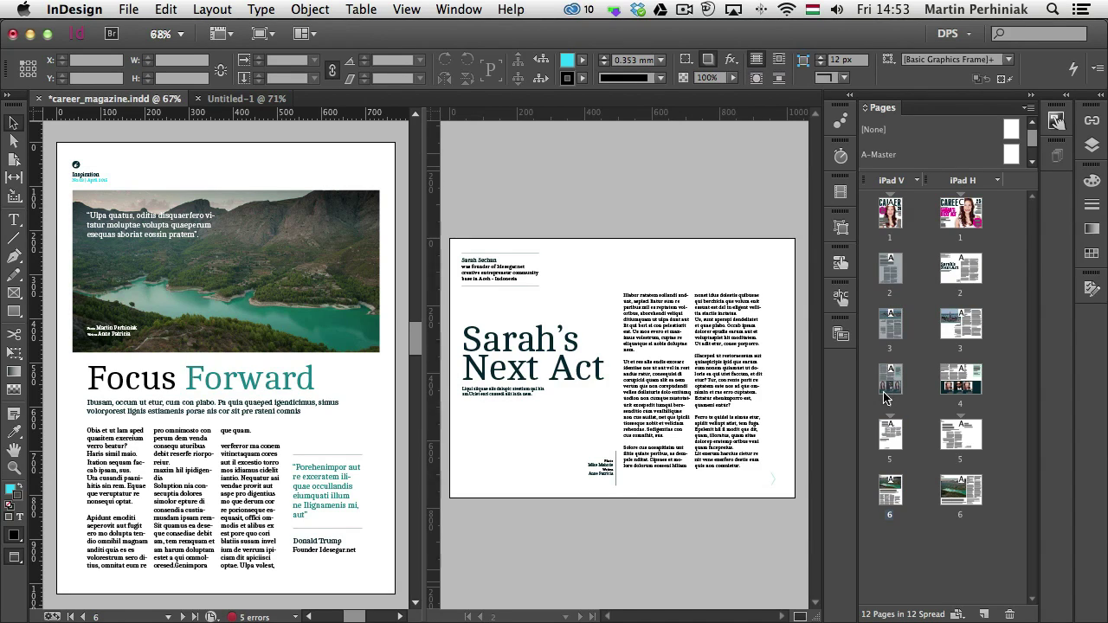
Copy the magazine's vertical pages 2–4 into Untitled-1 with Move Pages.
{"action": "right_click", "coordinate": [881, 326]}
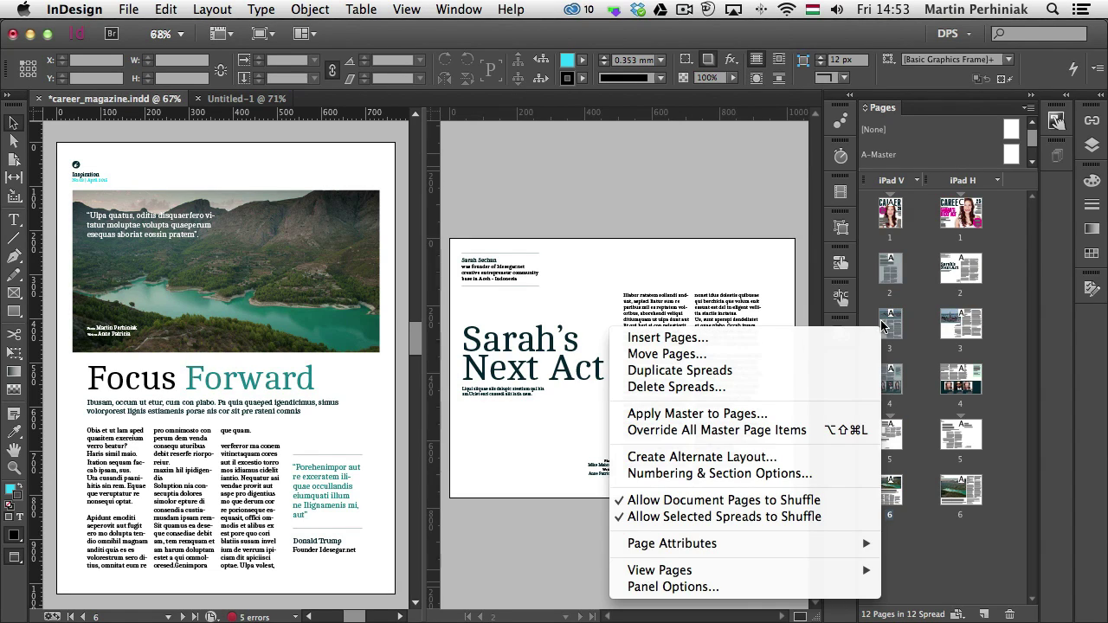
{"action": "left_click", "coordinate": [719, 356]}
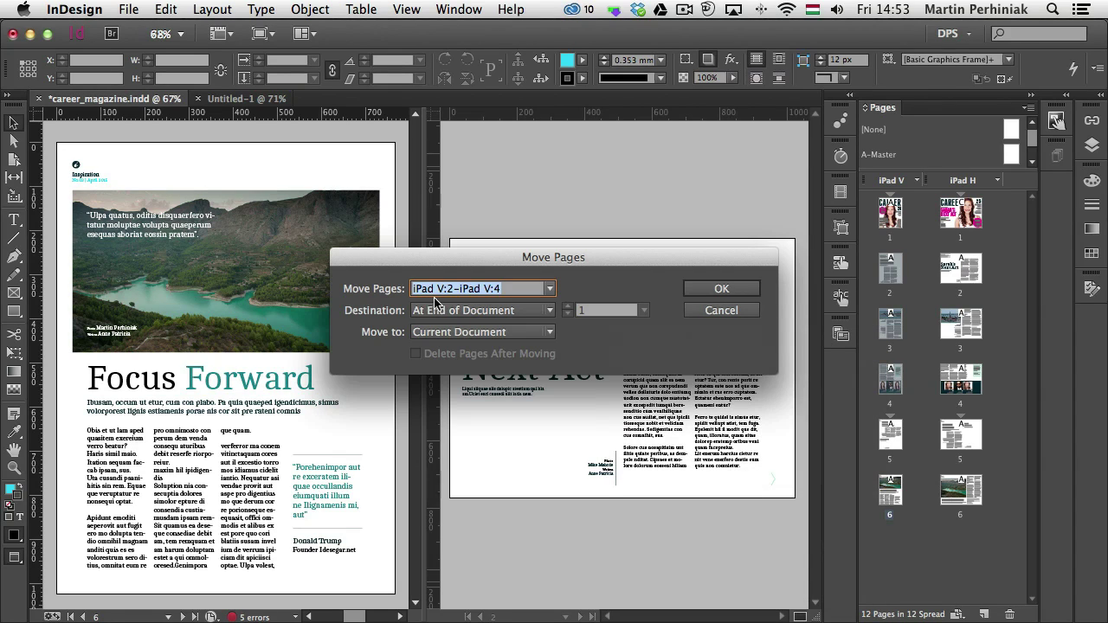
{"action": "left_click", "coordinate": [470, 332]}
{"action": "left_click", "coordinate": [474, 371]}
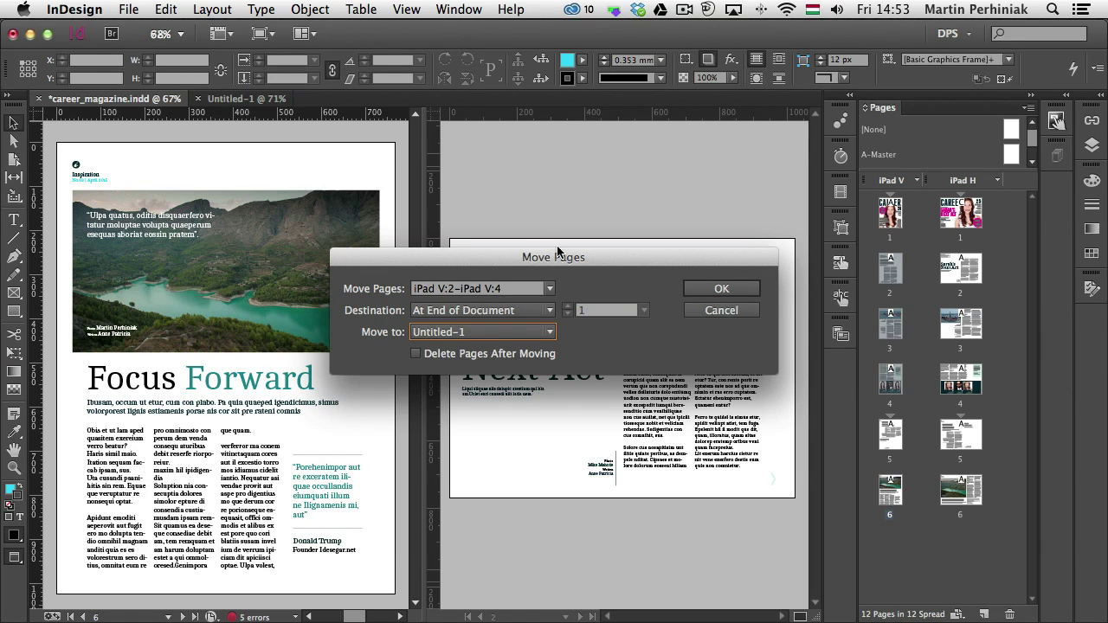
{"action": "left_click", "coordinate": [713, 293]}
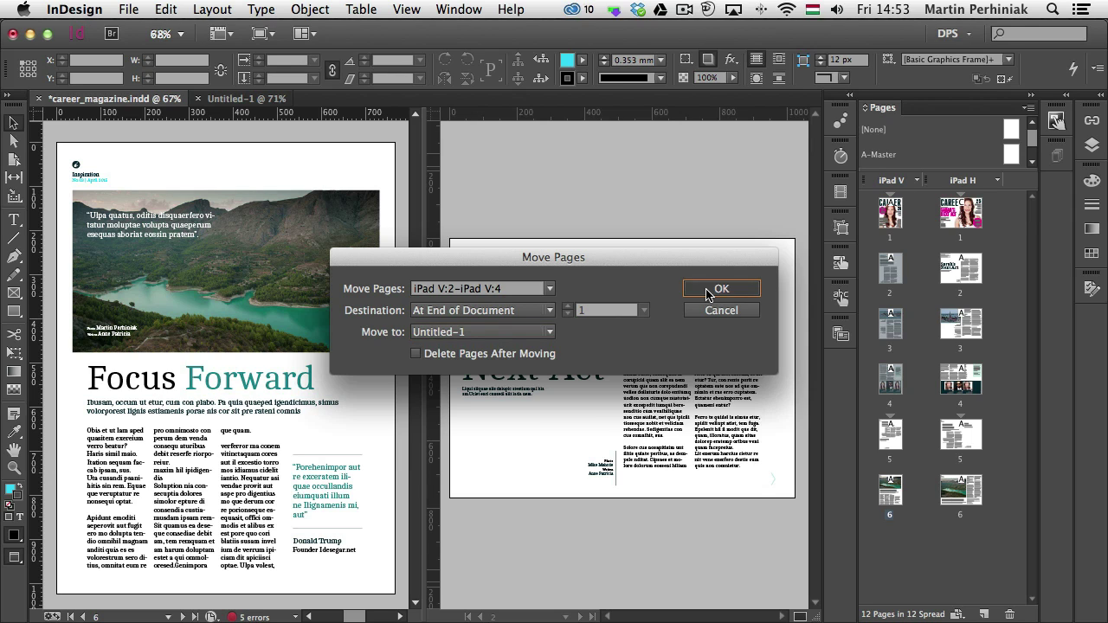
In Untitled-1, delete blank pages 1–3 and review the three remaining Sarah's Next Act pages.
{"action": "left_click", "coordinate": [242, 97]}
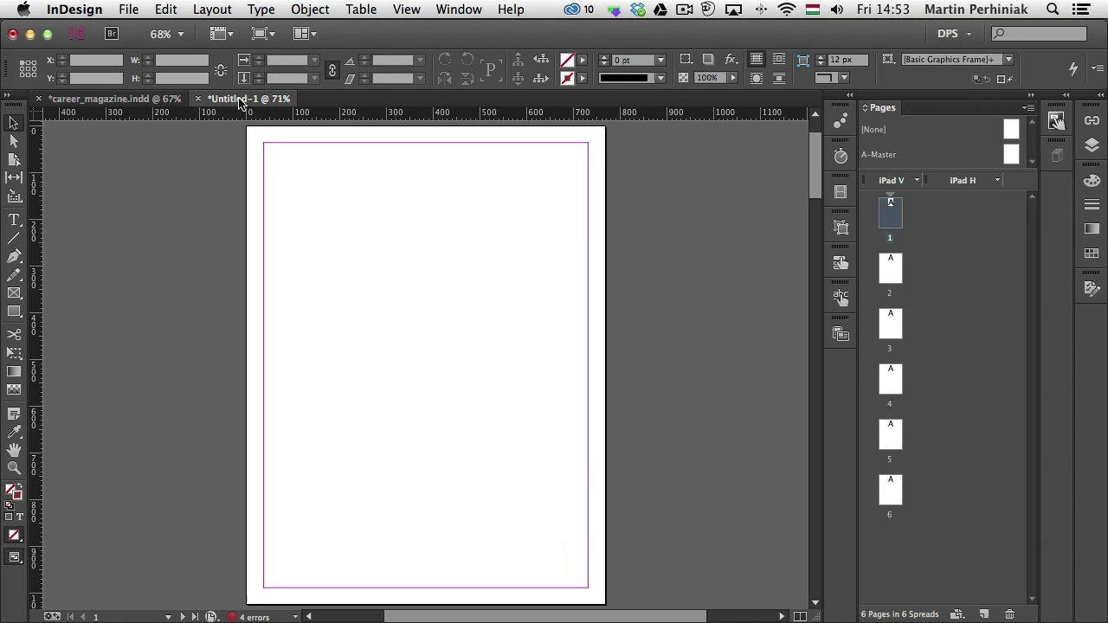
{"action": "left_click", "coordinate": [885, 338]}
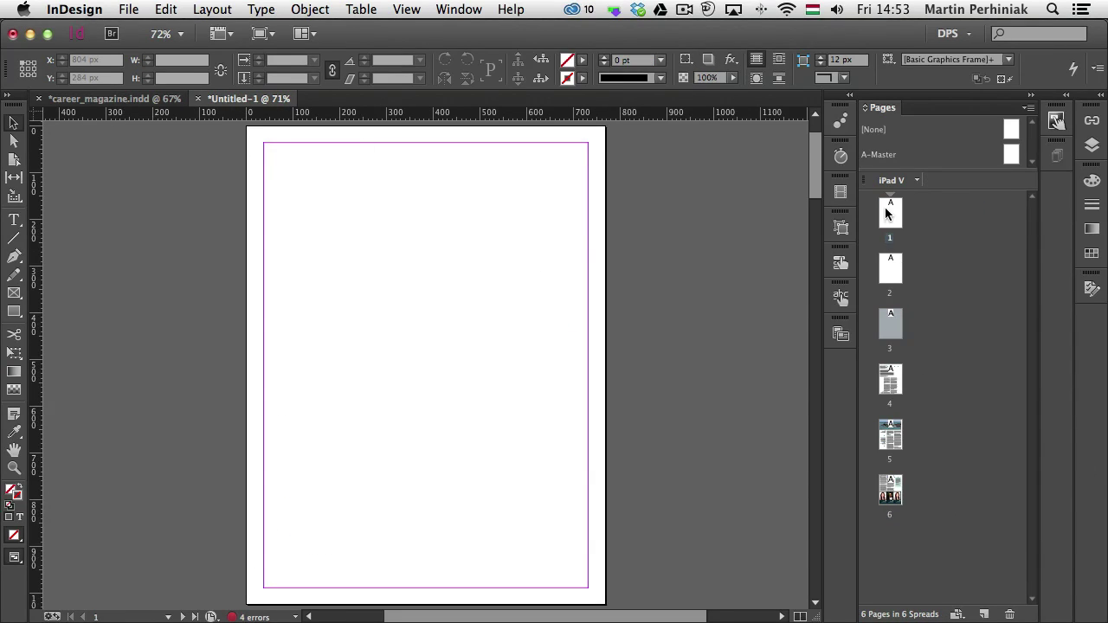
{"action": "left_click", "coordinate": [885, 207], "text": "shift"}
{"action": "right_click", "coordinate": [885, 207]}
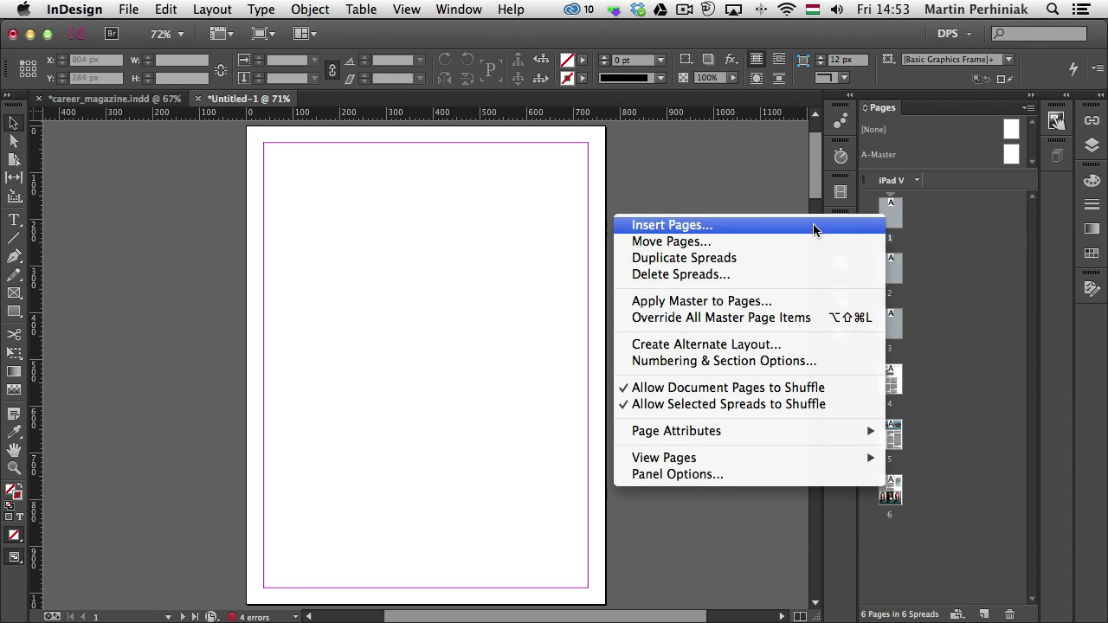
{"action": "left_click", "coordinate": [786, 276]}
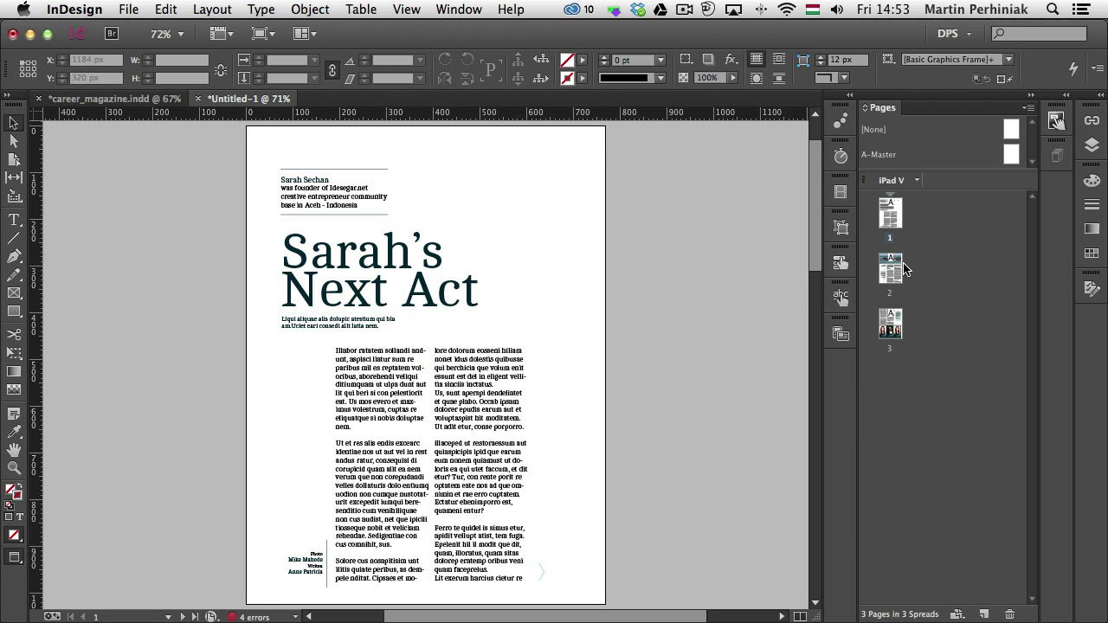
{"action": "double_click", "coordinate": [902, 276]}
{"action": "double_click", "coordinate": [897, 318]}
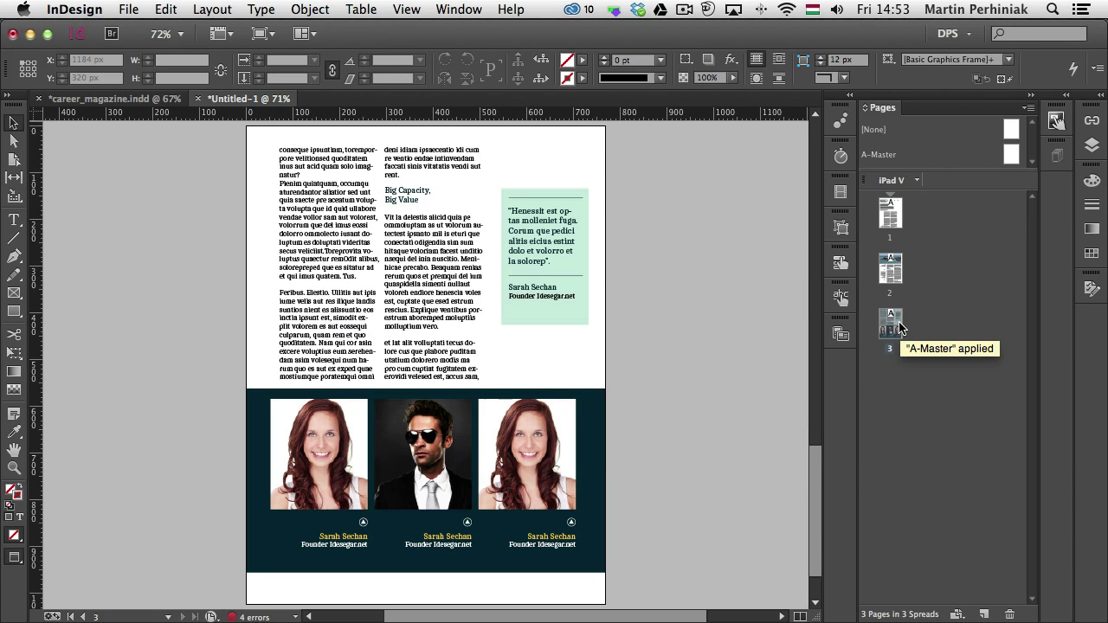
{"action": "double_click", "coordinate": [891, 218]}
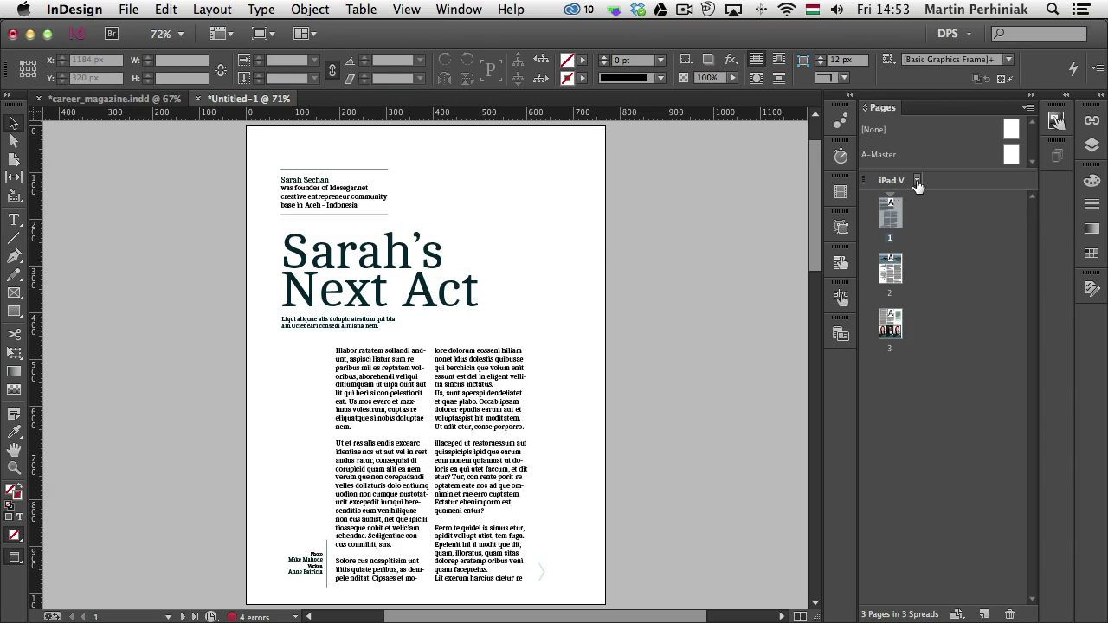
Add a horizontal iPad H alternate layout to Untitled-1 and check its landscape pages 1 and 3.
{"action": "left_click", "coordinate": [917, 181]}
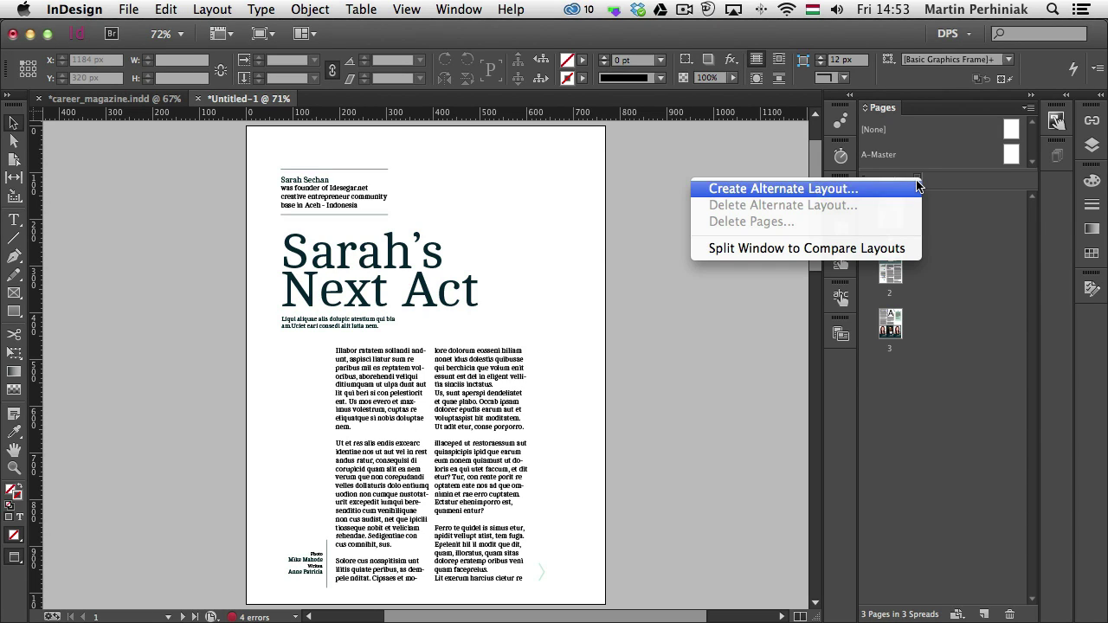
{"action": "left_click", "coordinate": [848, 189]}
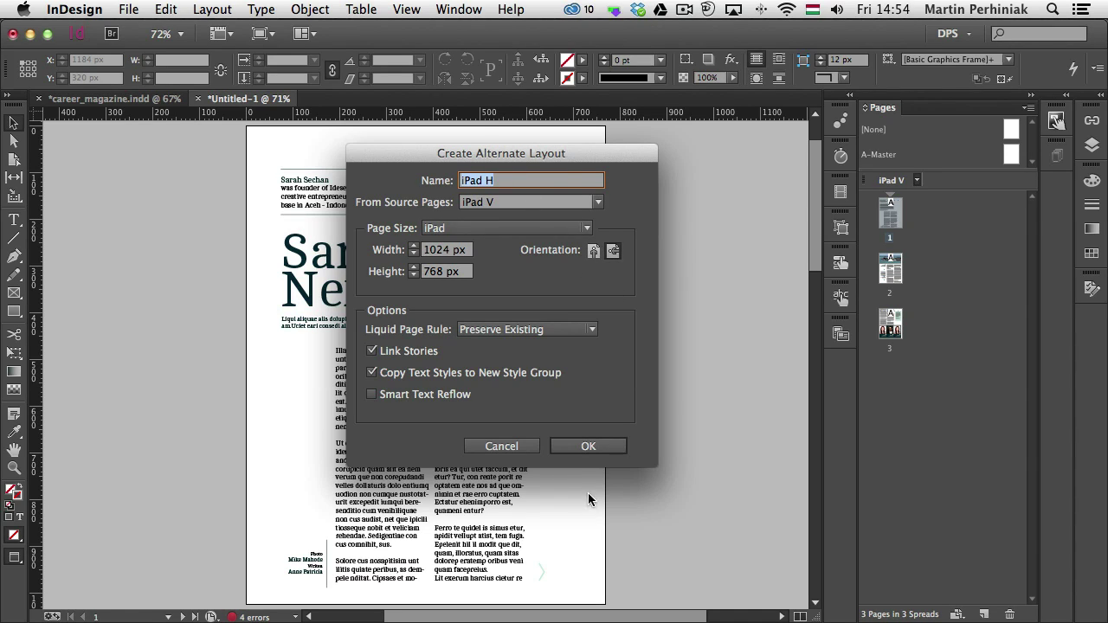
{"action": "left_click", "coordinate": [597, 453]}
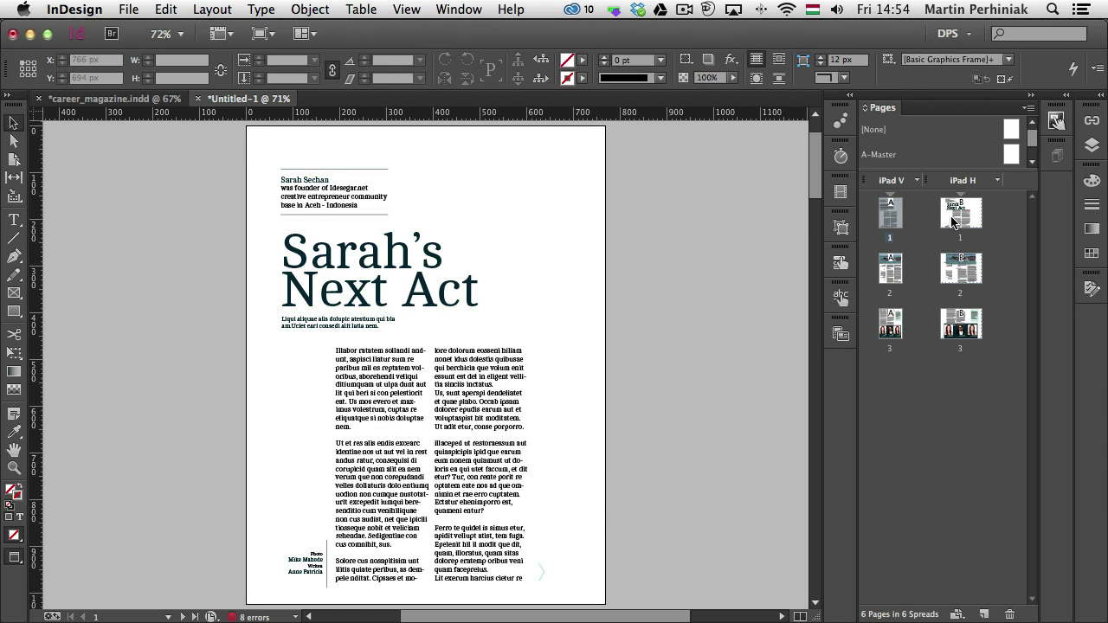
{"action": "double_click", "coordinate": [953, 221]}
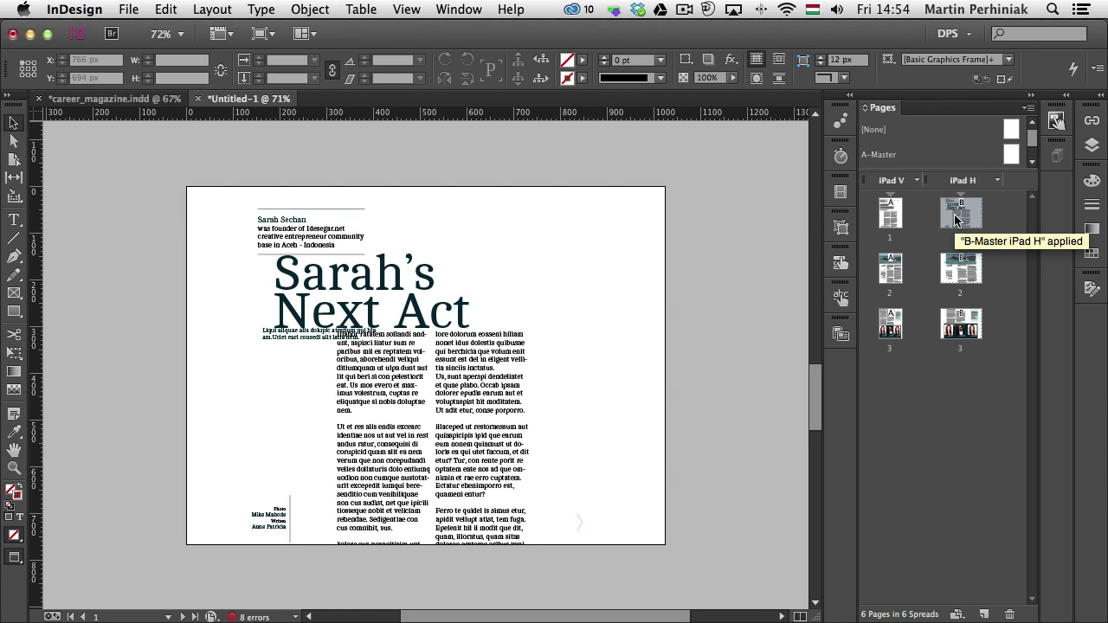
{"action": "double_click", "coordinate": [962, 324]}
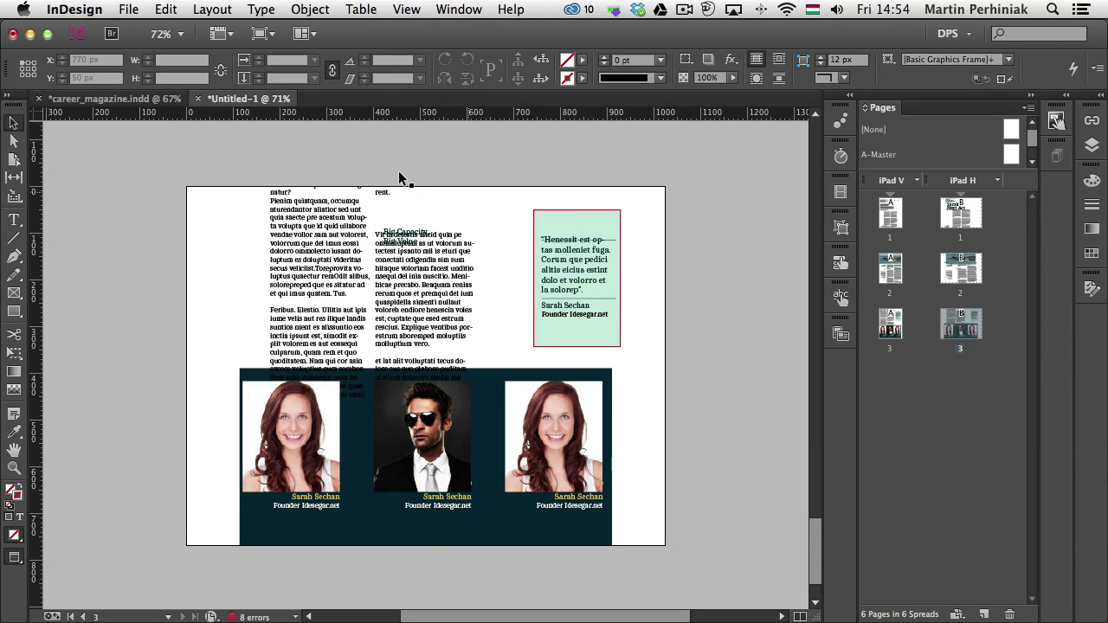
Move career_magazine's landscape pages 2–4 to the end of Untitled-1.
{"action": "left_click", "coordinate": [138, 99]}
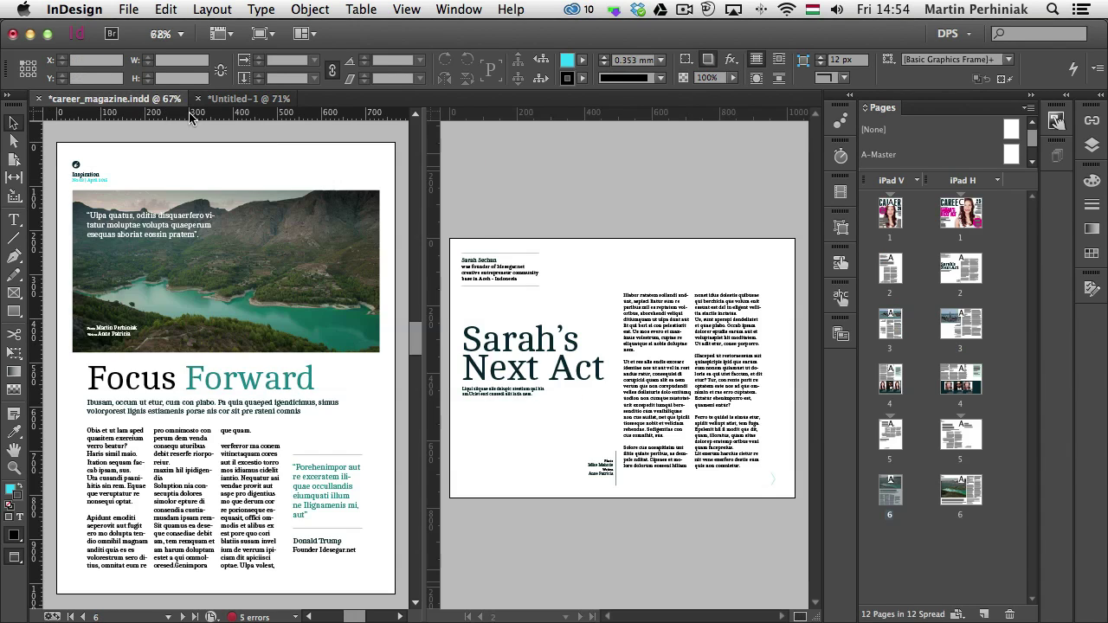
{"action": "left_click", "coordinate": [979, 279]}
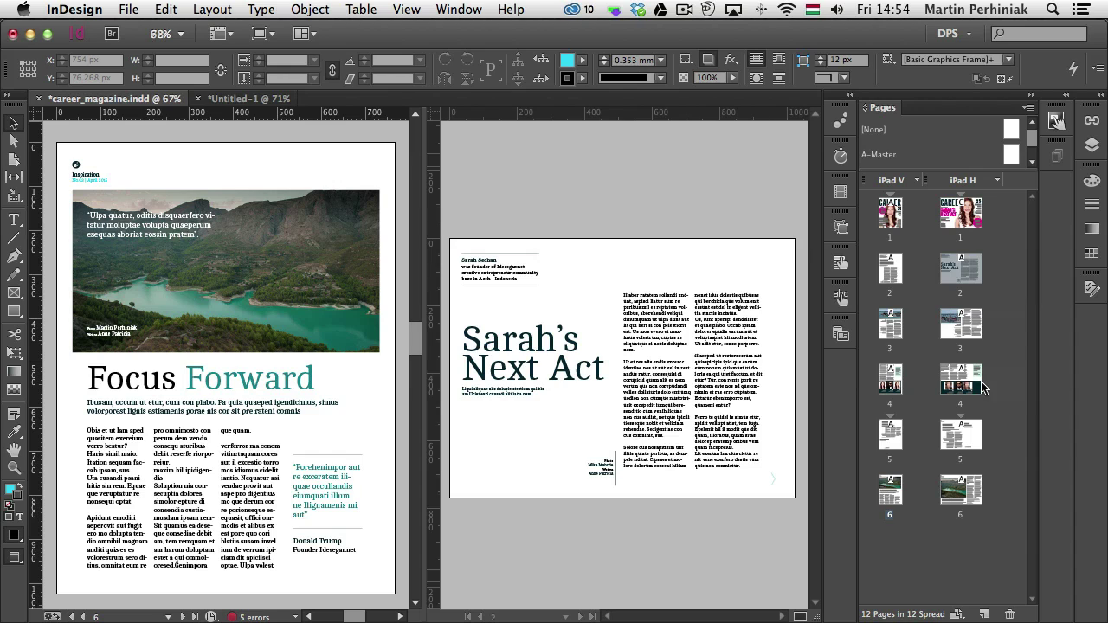
{"action": "left_click", "coordinate": [971, 383], "text": "shift"}
{"action": "right_click", "coordinate": [971, 384]}
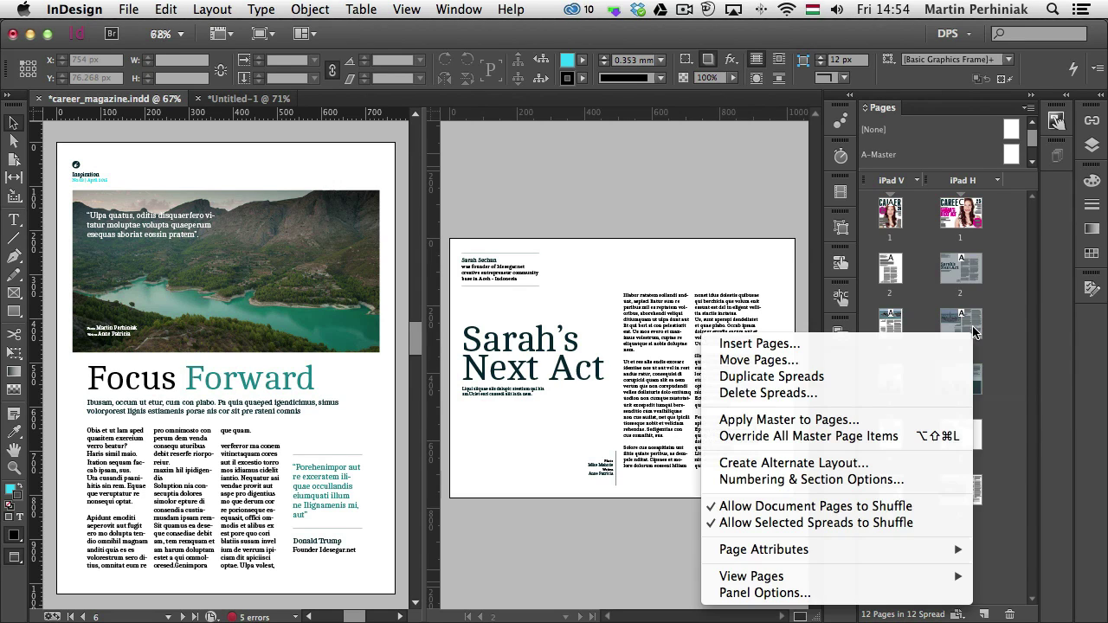
{"action": "left_click", "coordinate": [845, 355]}
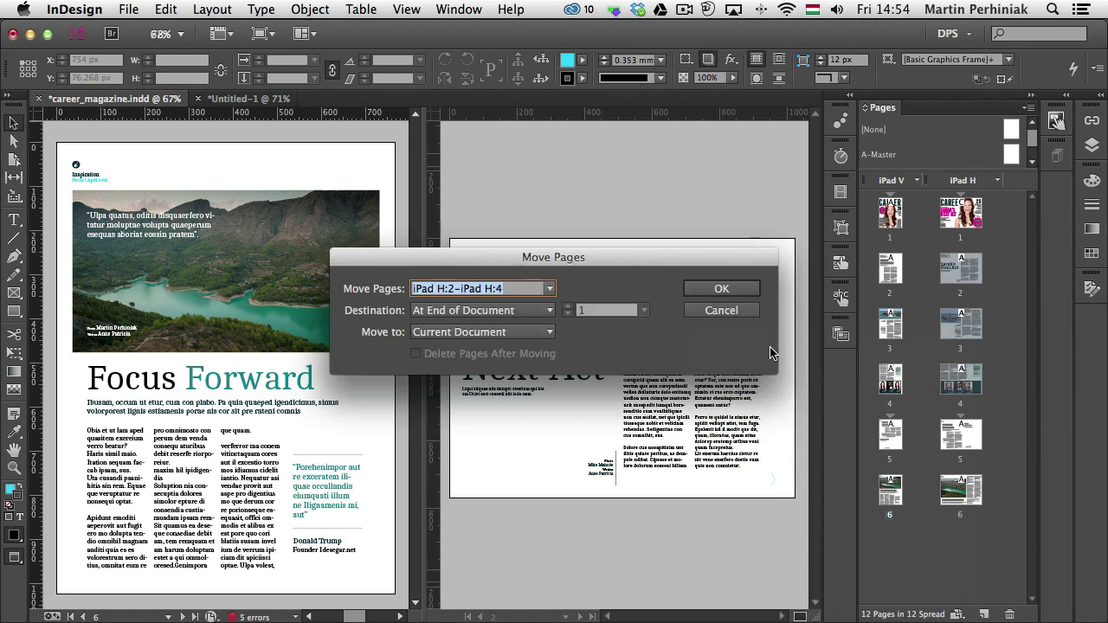
{"action": "left_click", "coordinate": [494, 332]}
{"action": "left_click", "coordinate": [472, 370]}
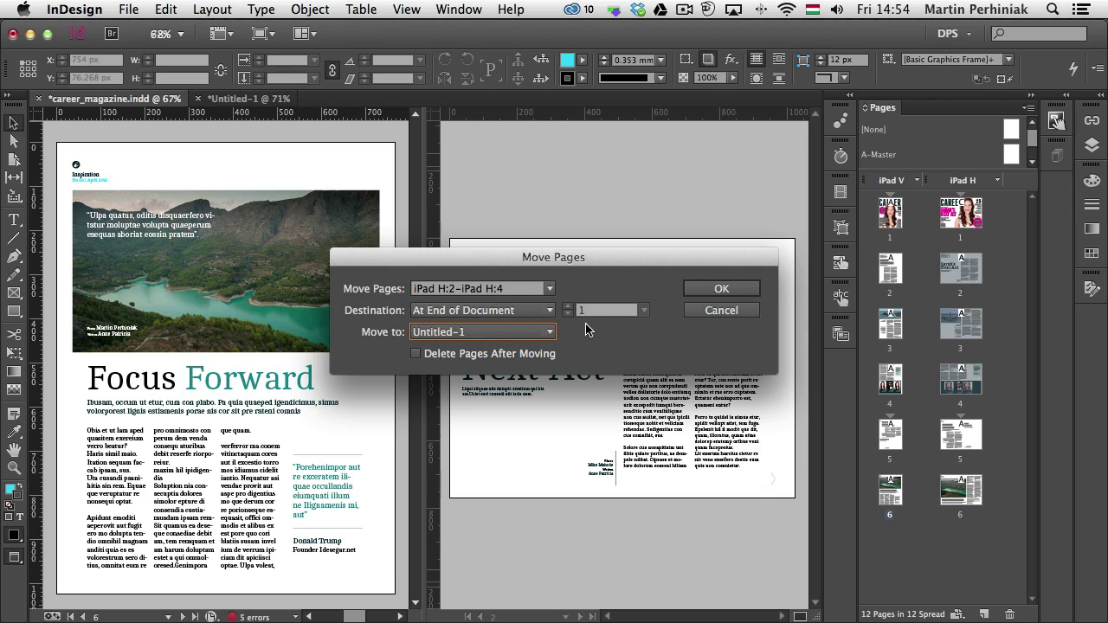
{"action": "left_click", "coordinate": [743, 291]}
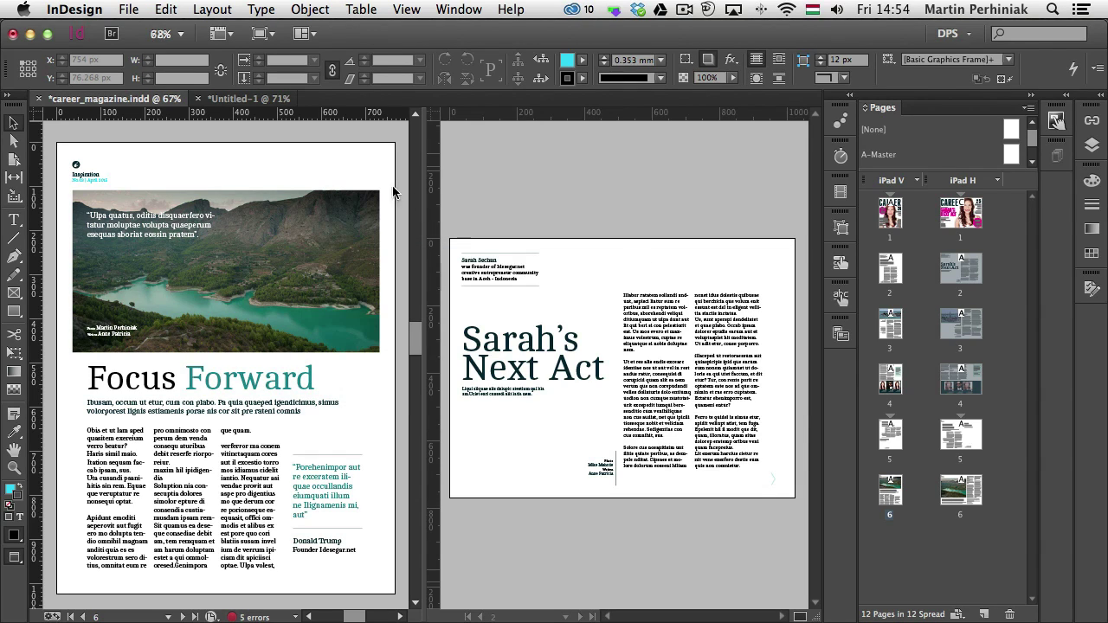
Delete the surplus spreads so Untitled-1 has 6 pages, then page through its landscape pages.
{"action": "left_click", "coordinate": [234, 98]}
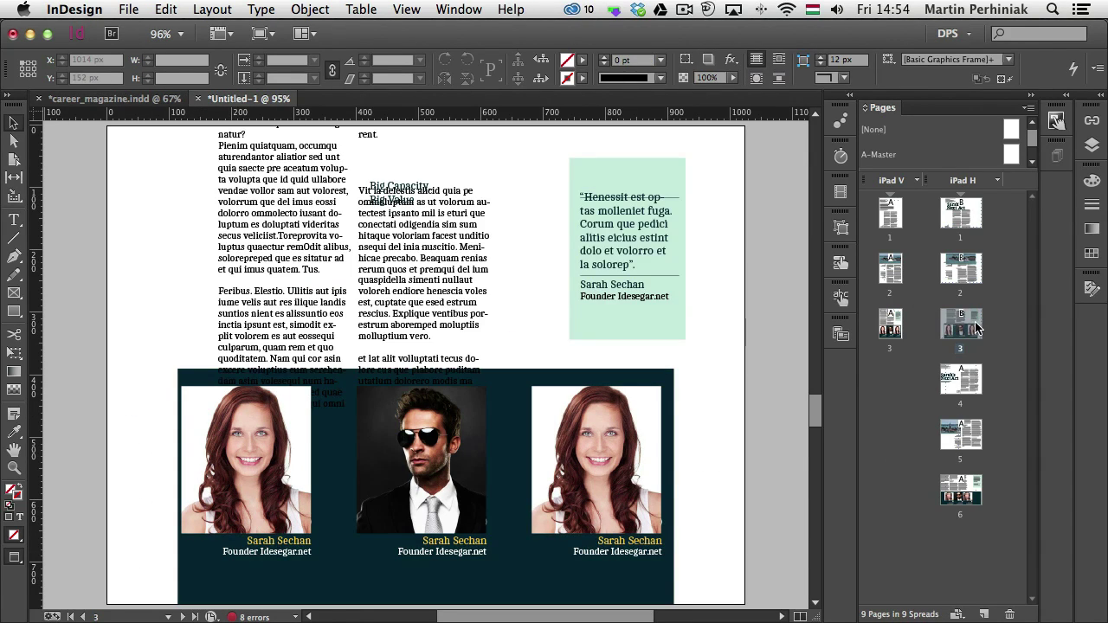
{"action": "right_click", "coordinate": [964, 222]}
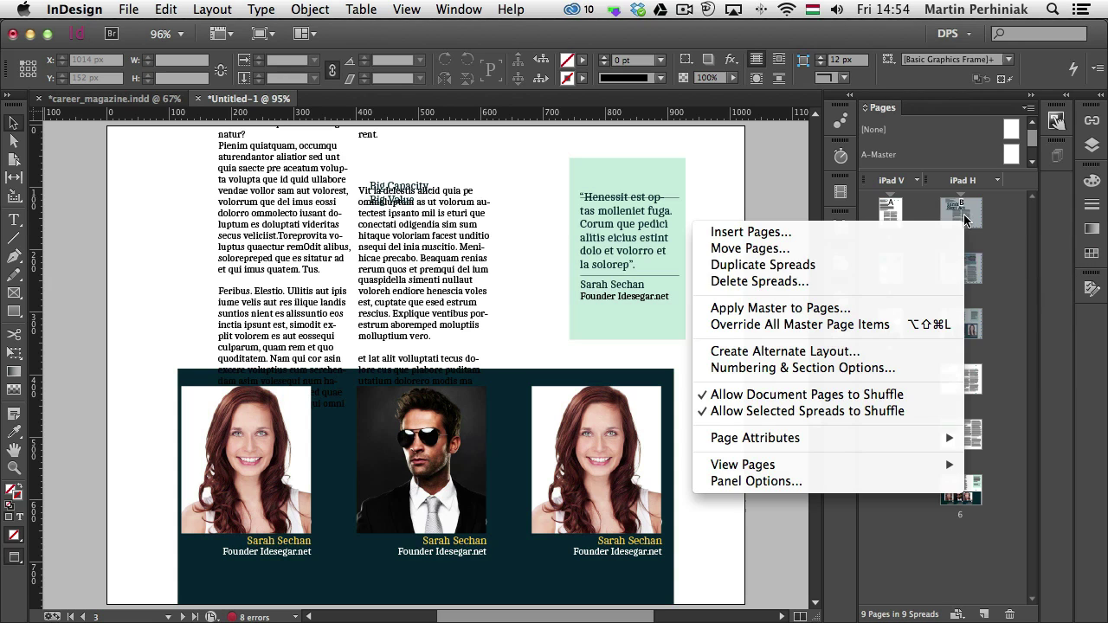
{"action": "left_click", "coordinate": [759, 281]}
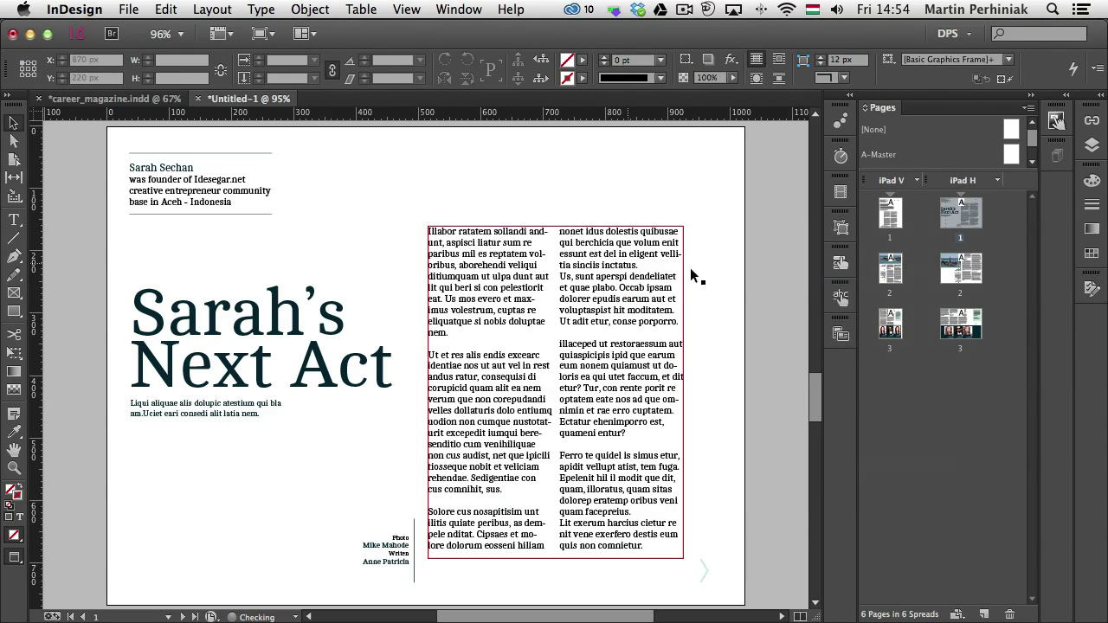
{"action": "double_click", "coordinate": [977, 281]}
{"action": "key", "text": "shift+Page_Down"}
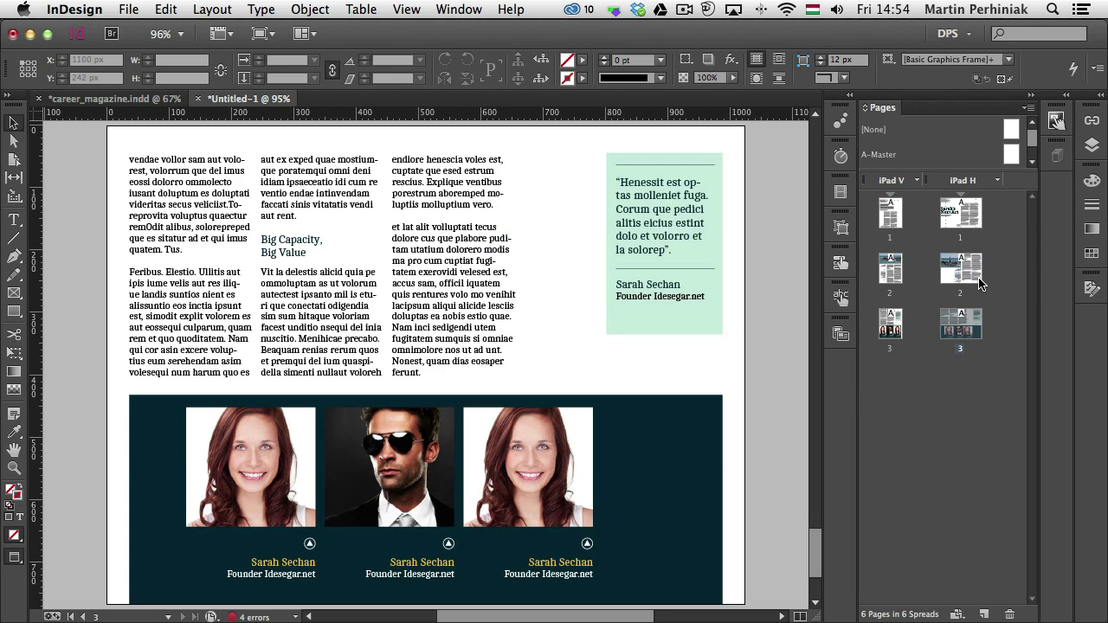
{"action": "key", "text": "shift+Page_Up"}
{"action": "key", "text": "shift+Page_Up"}
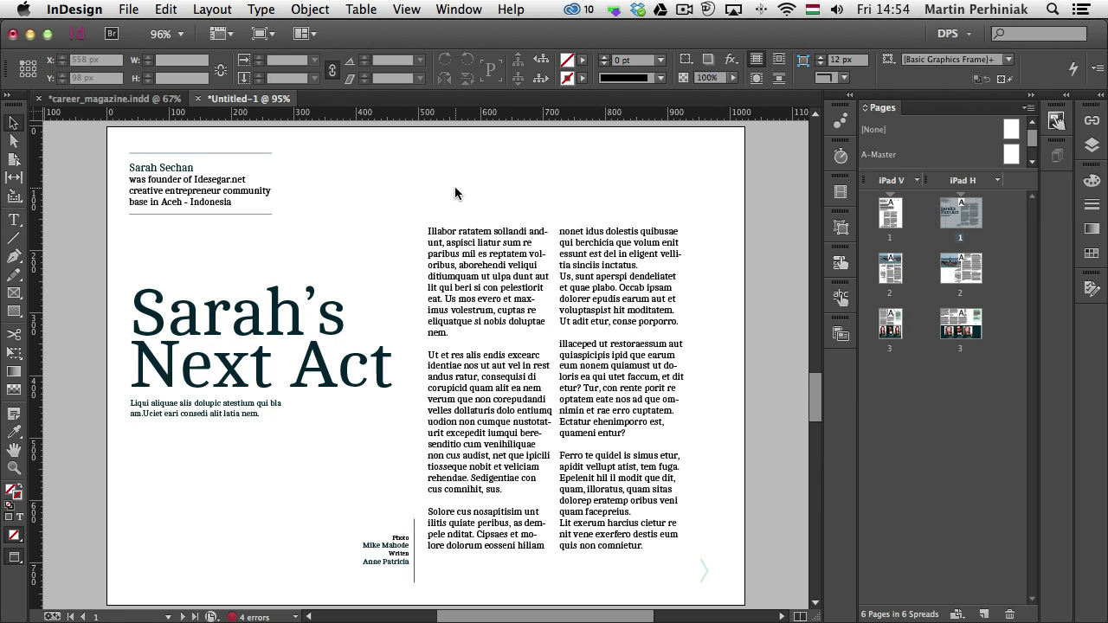
{"action": "key", "text": "super+s"}
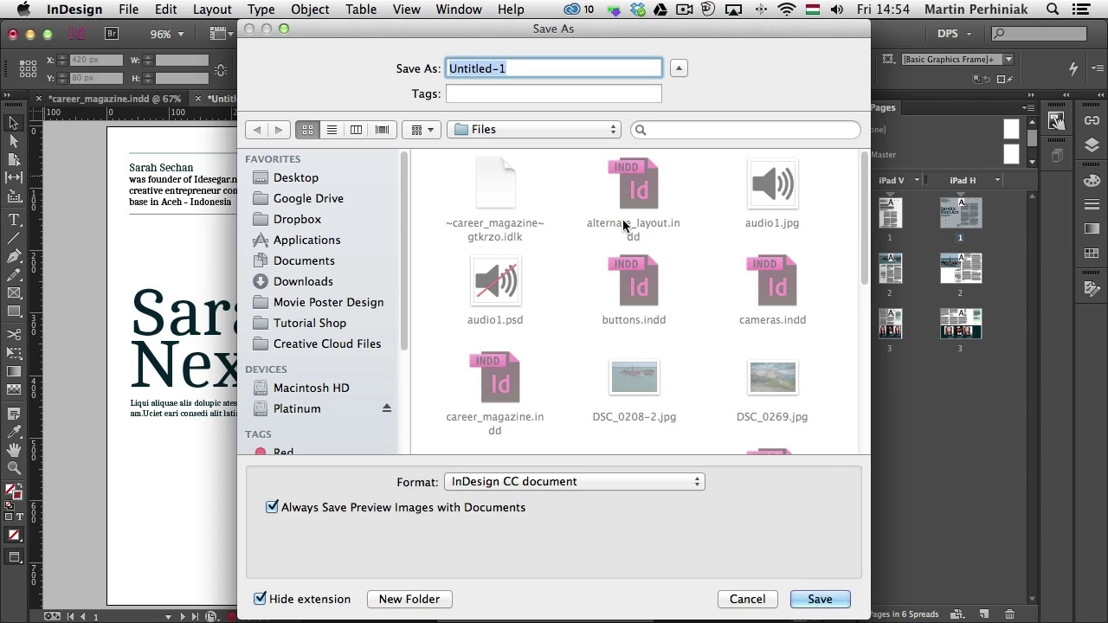
Save the article as career_magazine_article_01 and go back to career_magazine.indd.
{"action": "type", "text": "caree"}
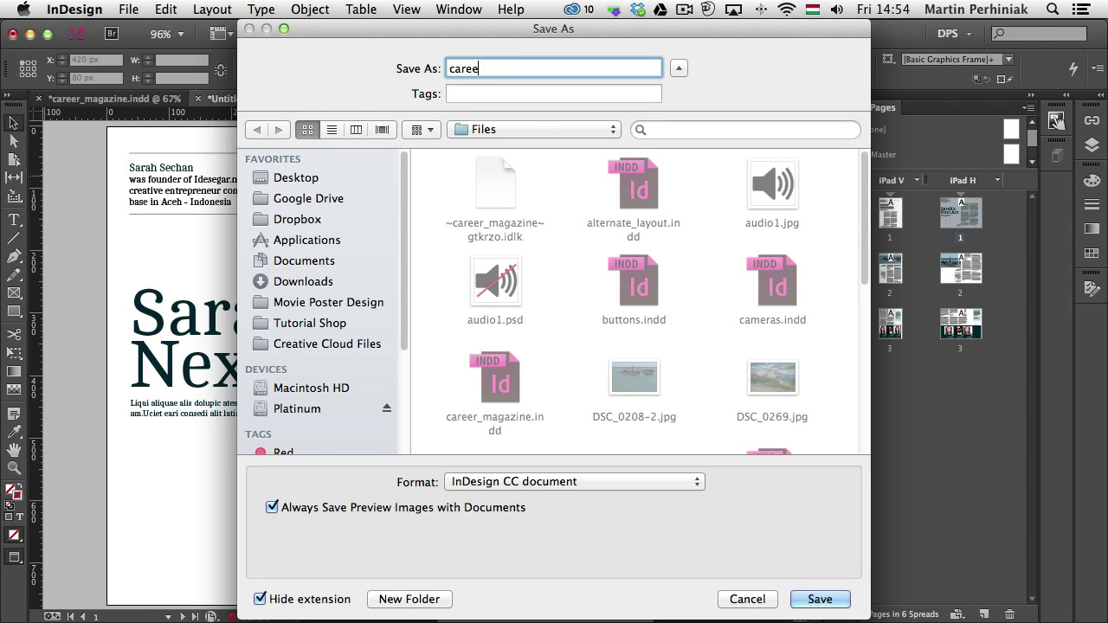
{"action": "type", "text": "r_magazine_article_01"}
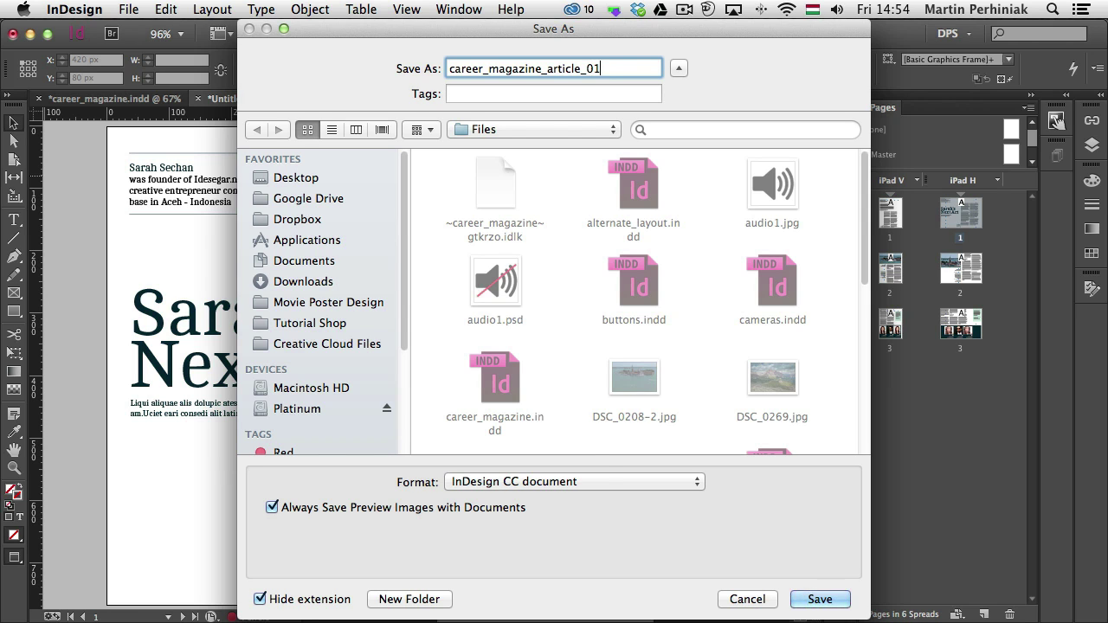
{"action": "key", "text": "Return"}
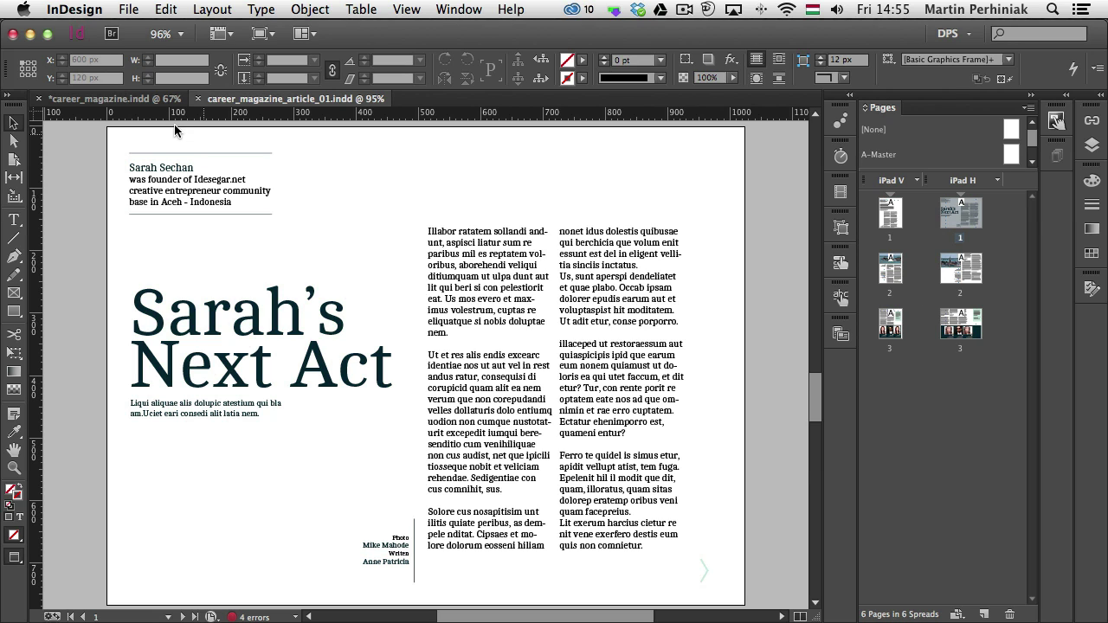
{"action": "left_click", "coordinate": [113, 98]}
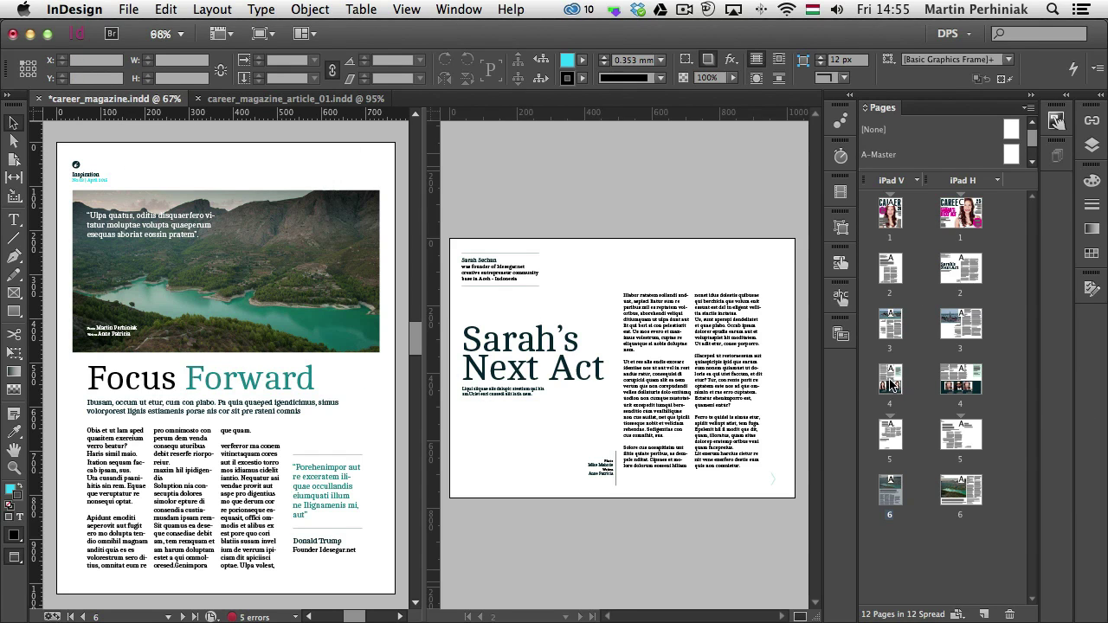
Move page 5 of both iPad layouts into career_magazine_article_01.indd and view that document.
{"action": "left_click", "coordinate": [897, 435]}
{"action": "left_click", "coordinate": [963, 438], "text": "shift"}
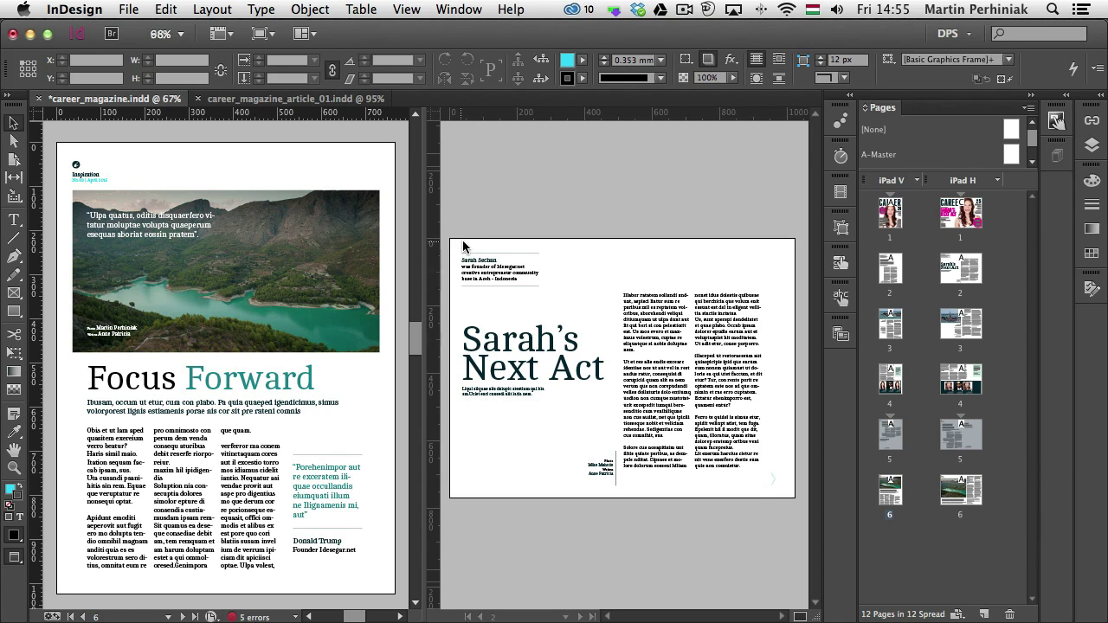
{"action": "right_click", "coordinate": [900, 446]}
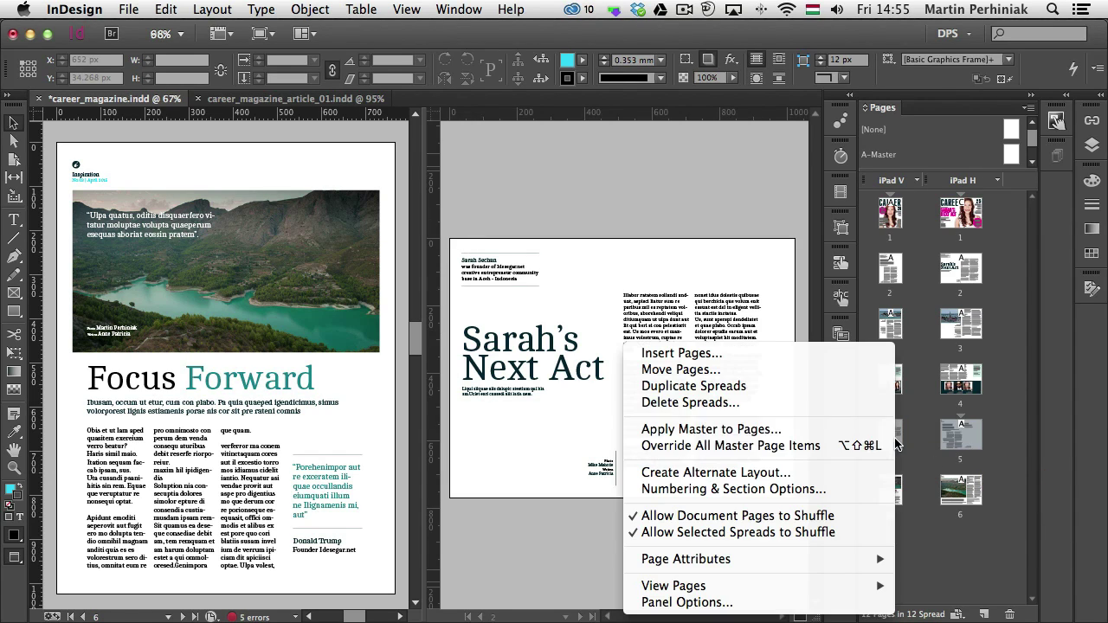
{"action": "left_click", "coordinate": [699, 370]}
{"action": "left_click", "coordinate": [524, 333]}
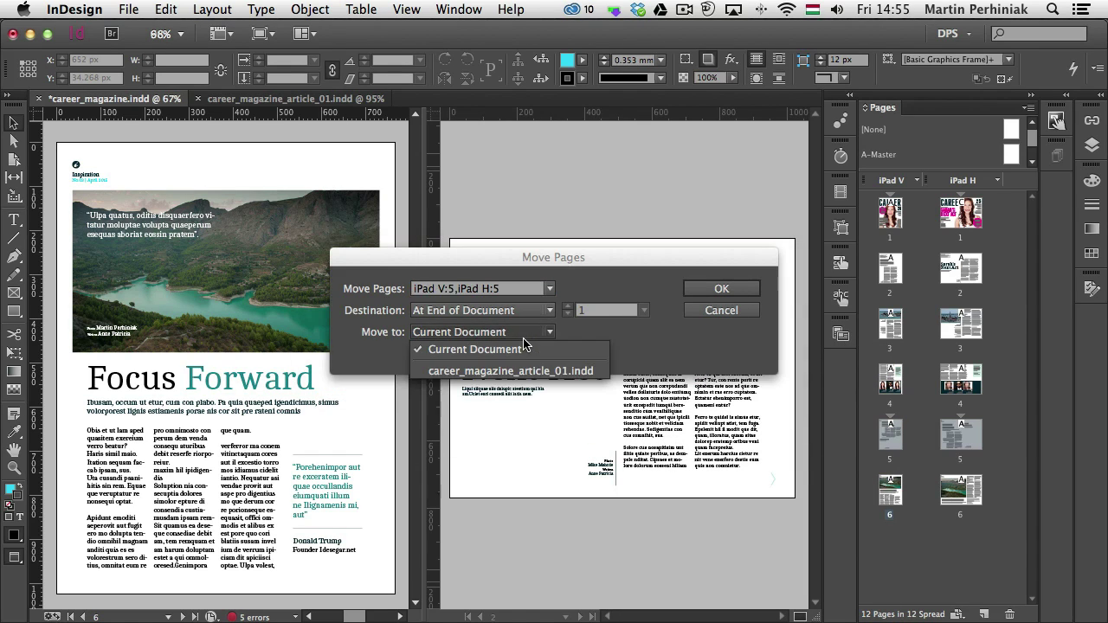
{"action": "left_click", "coordinate": [493, 372]}
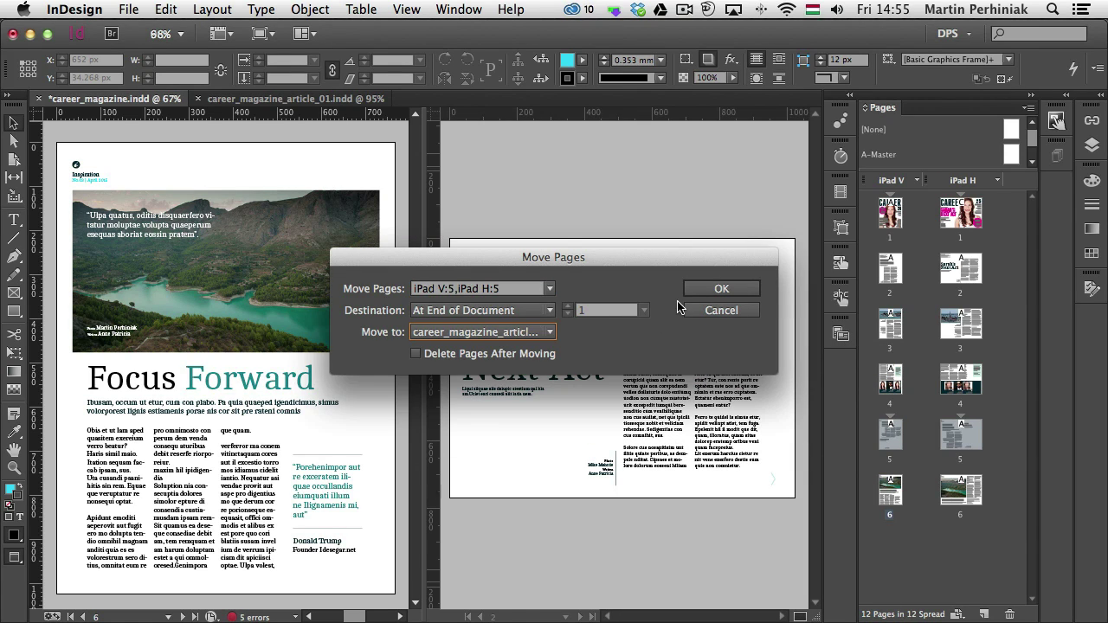
{"action": "left_click", "coordinate": [722, 289]}
{"action": "left_click", "coordinate": [249, 100]}
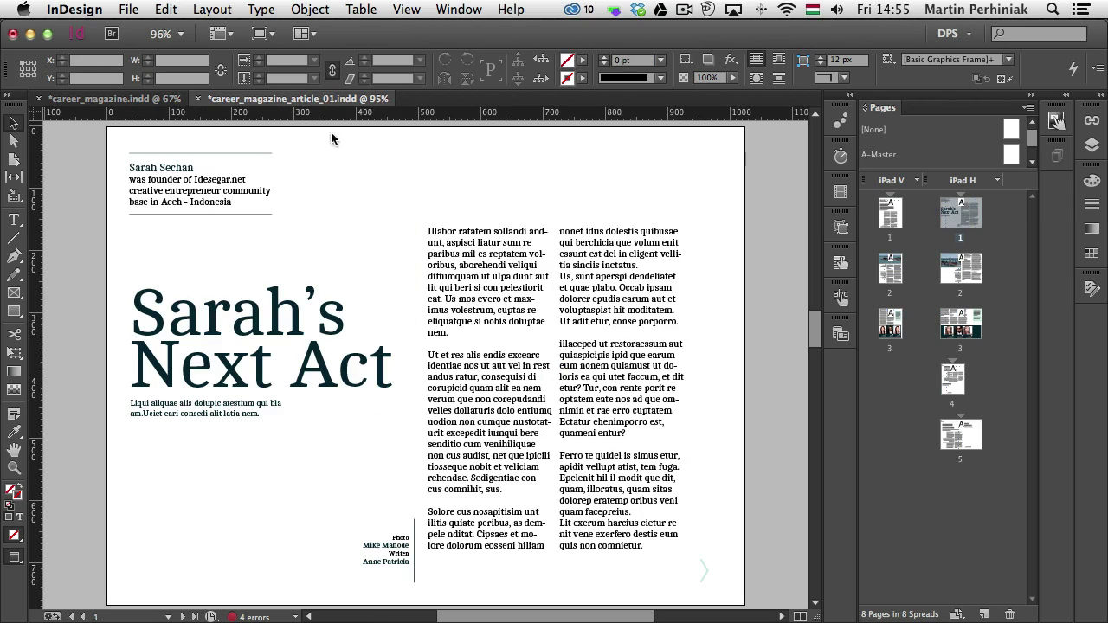
Apply the A-Master to page 4 and delete the surplus spreads, keeping Improve Your Skill.
{"action": "left_click_drag", "start_coordinate": [960, 379], "coordinate": [960, 380]}
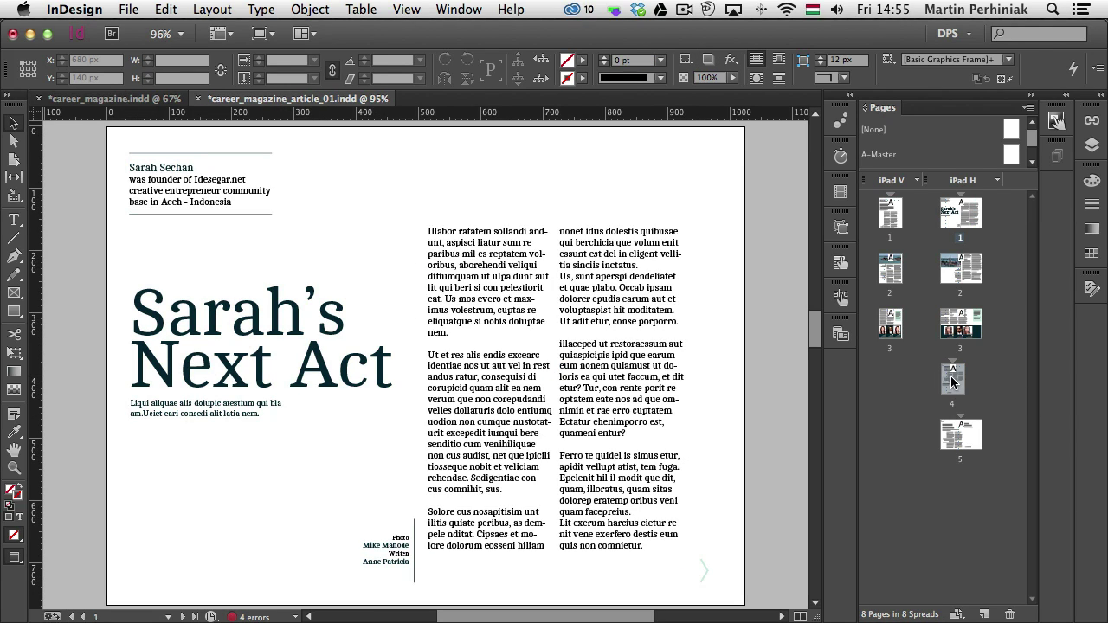
{"action": "double_click", "coordinate": [891, 381]}
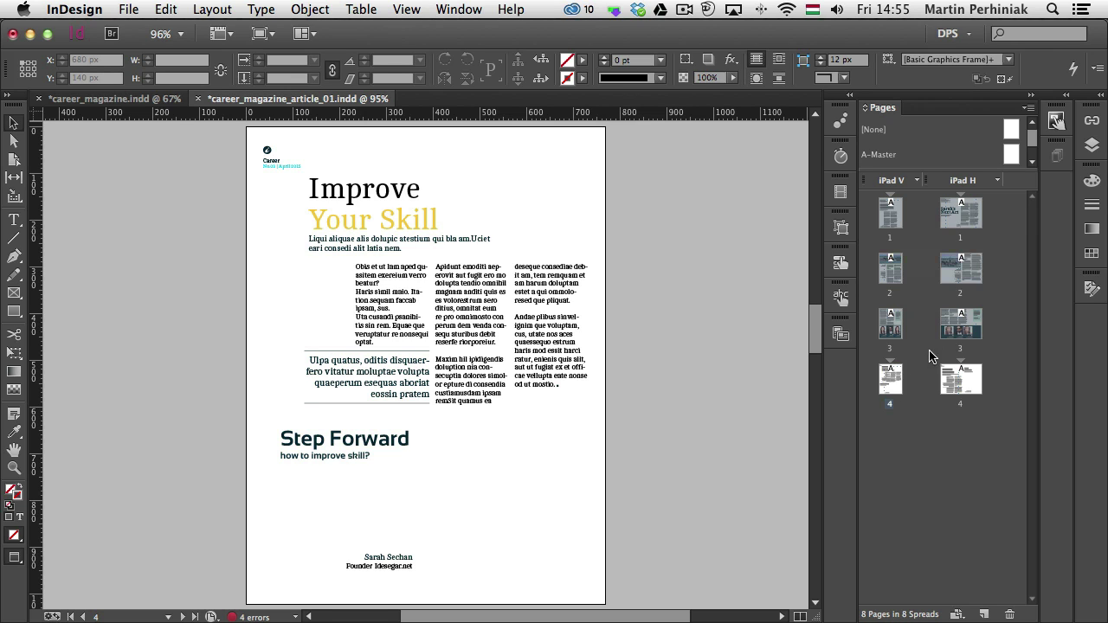
{"action": "right_click", "coordinate": [944, 332]}
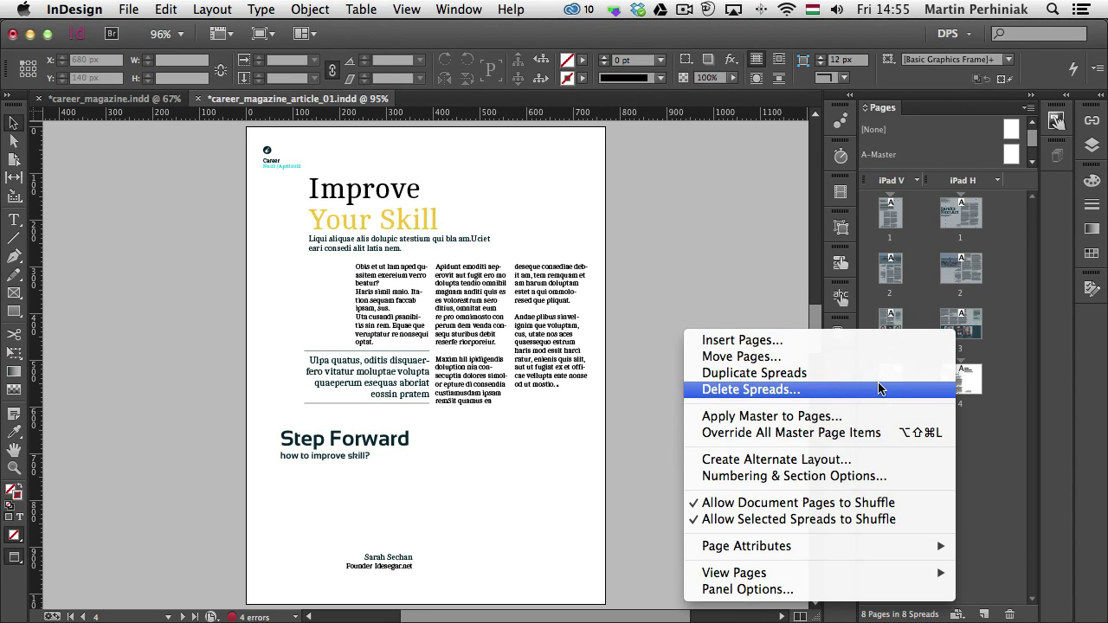
{"action": "left_click", "coordinate": [880, 390]}
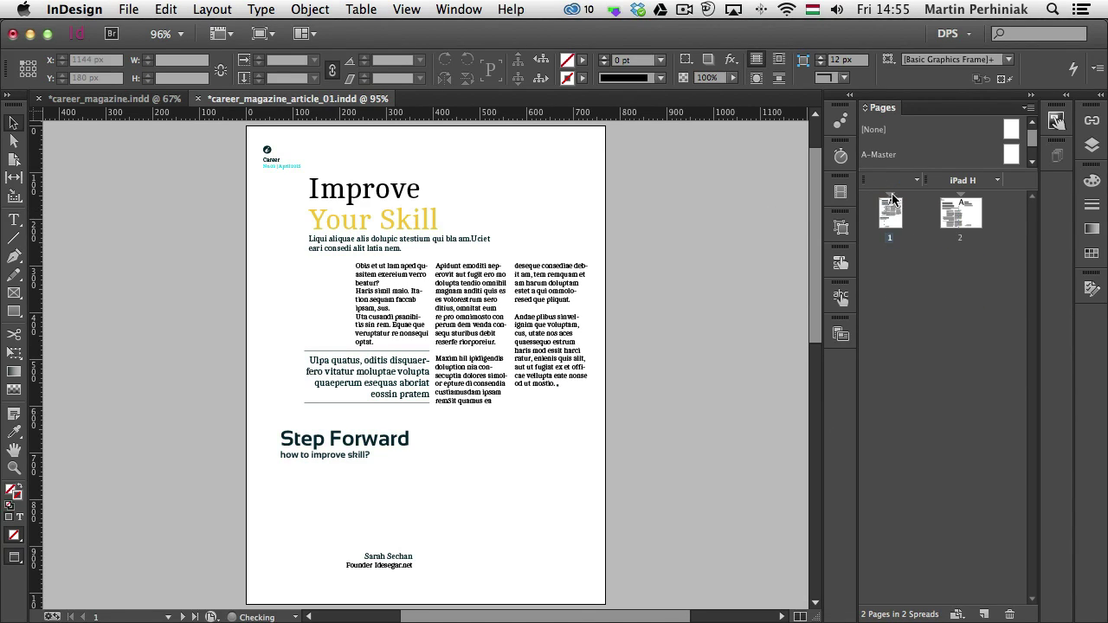
Confirm the portrait layout's name as iPad V.
{"action": "left_click", "coordinate": [916, 180]}
{"action": "left_click", "coordinate": [949, 299]}
{"action": "left_click", "coordinate": [892, 181]}
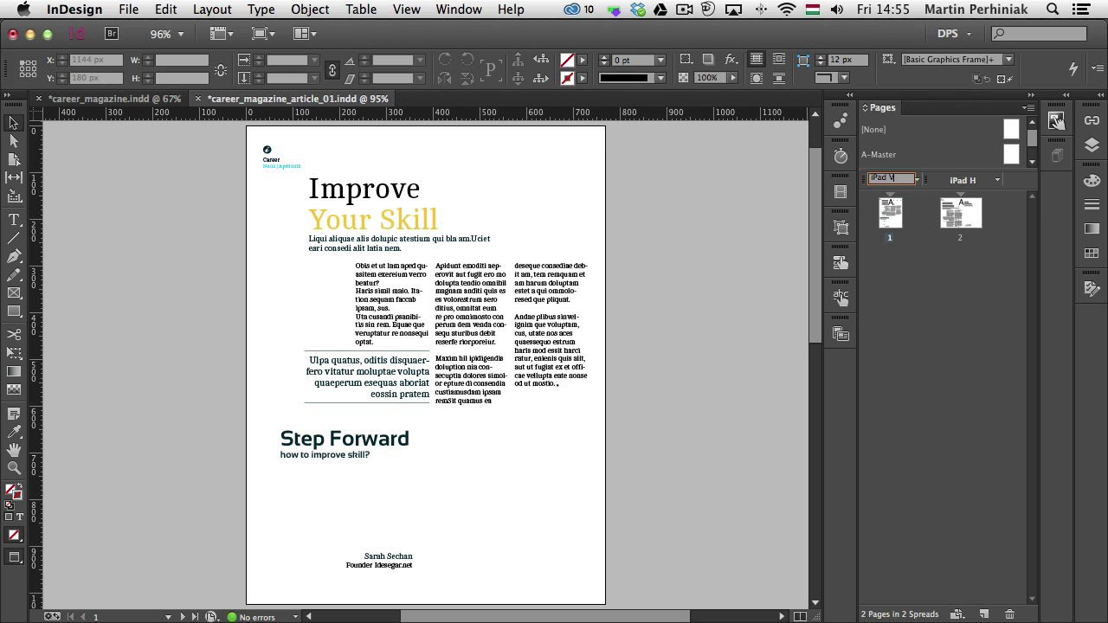
{"action": "key", "text": "Return"}
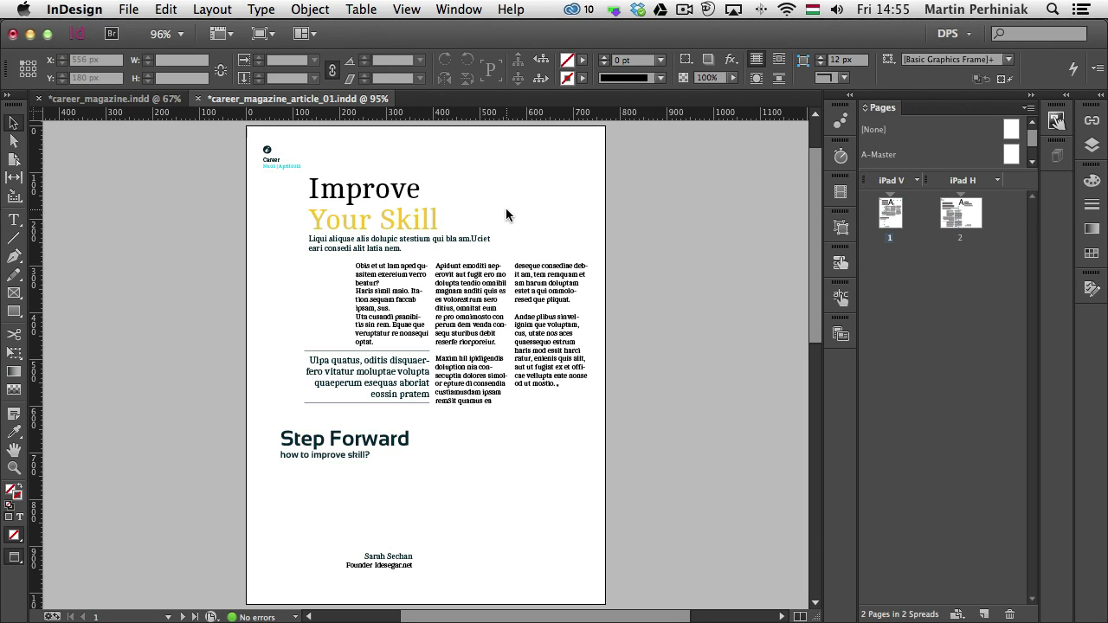
Save the document as career_magazine_article_02 and return to career_magazine.
{"action": "left_click", "coordinate": [128, 9]}
{"action": "left_click", "coordinate": [199, 179]}
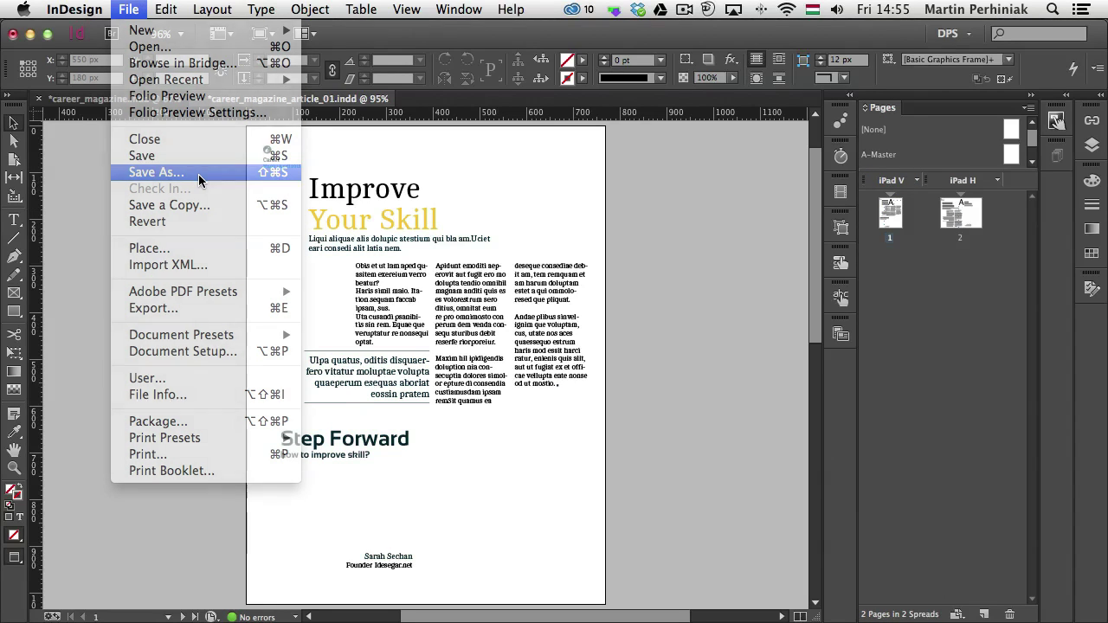
{"action": "key", "text": "Right"}
{"action": "key", "text": "BackSpace"}
{"action": "type", "text": "2"}
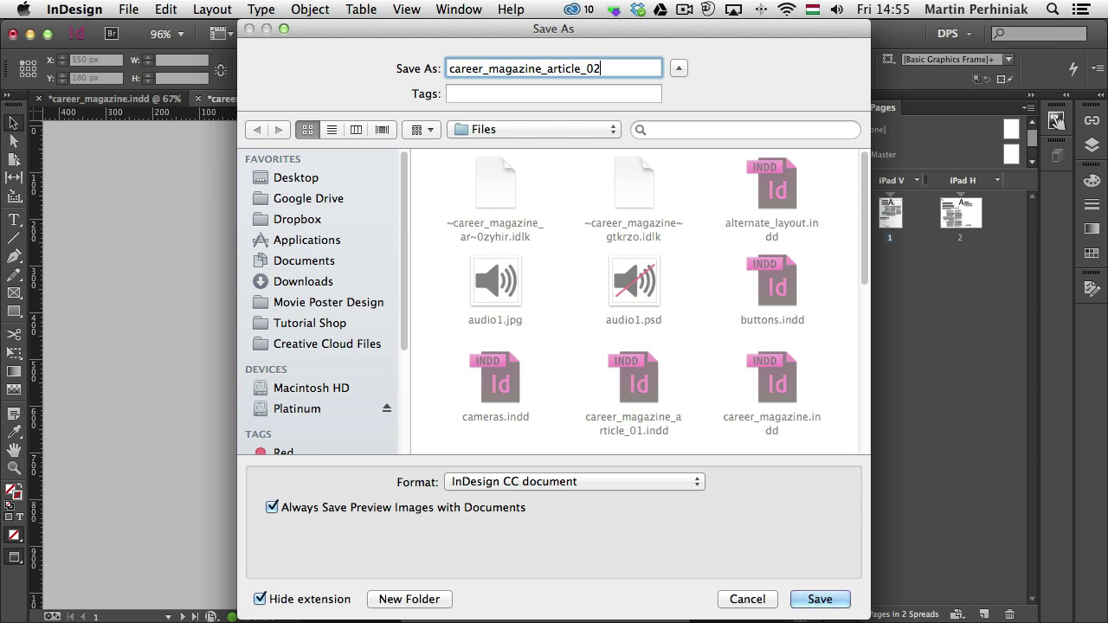
{"action": "key", "text": "Return"}
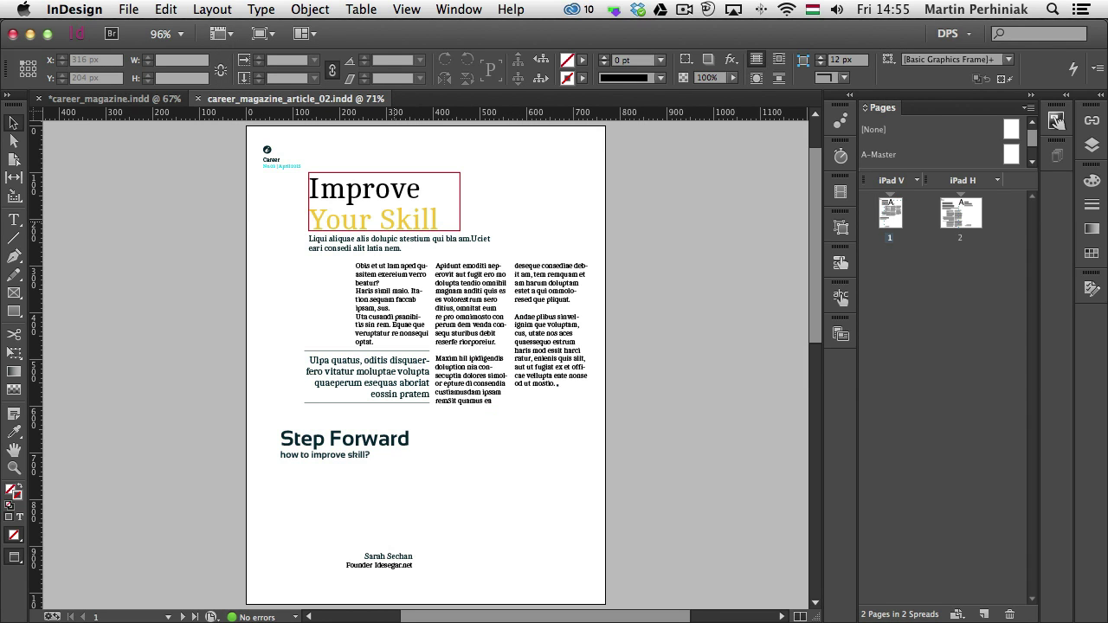
{"action": "left_click", "coordinate": [82, 174]}
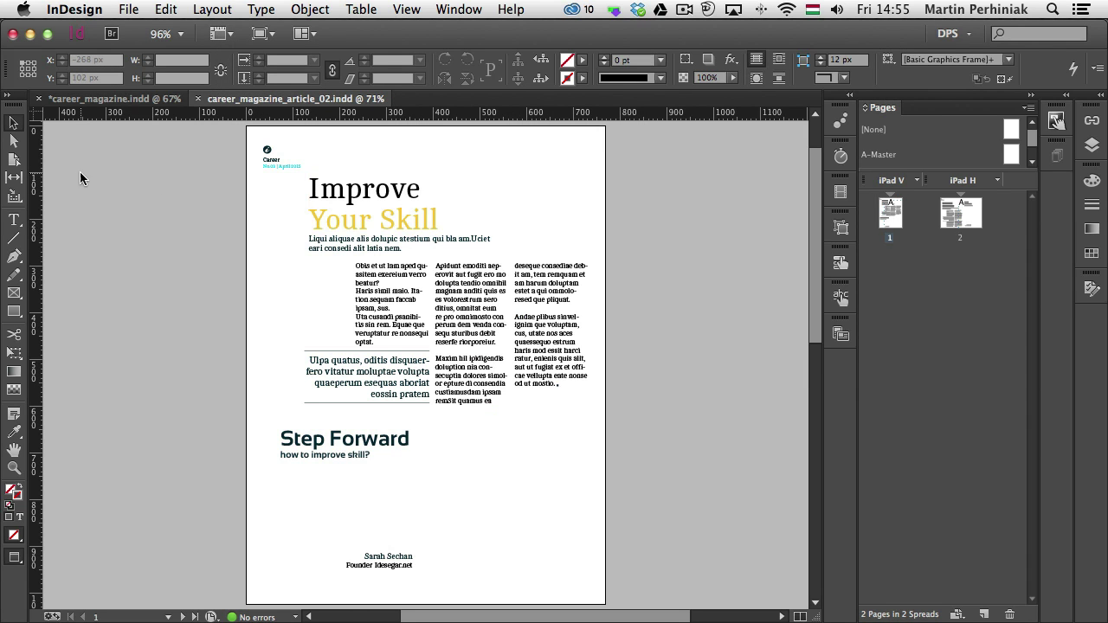
{"action": "left_click", "coordinate": [107, 101]}
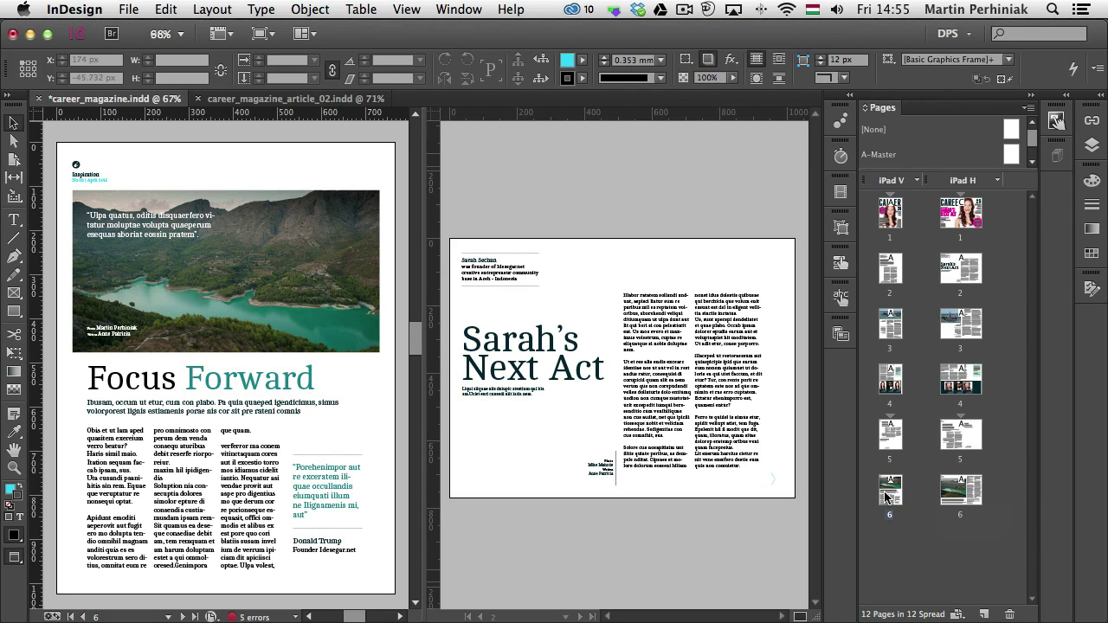
Move page 6 of both iPad layouts into career_magazine_article_02.indd and view that document.
{"action": "right_click", "coordinate": [946, 493]}
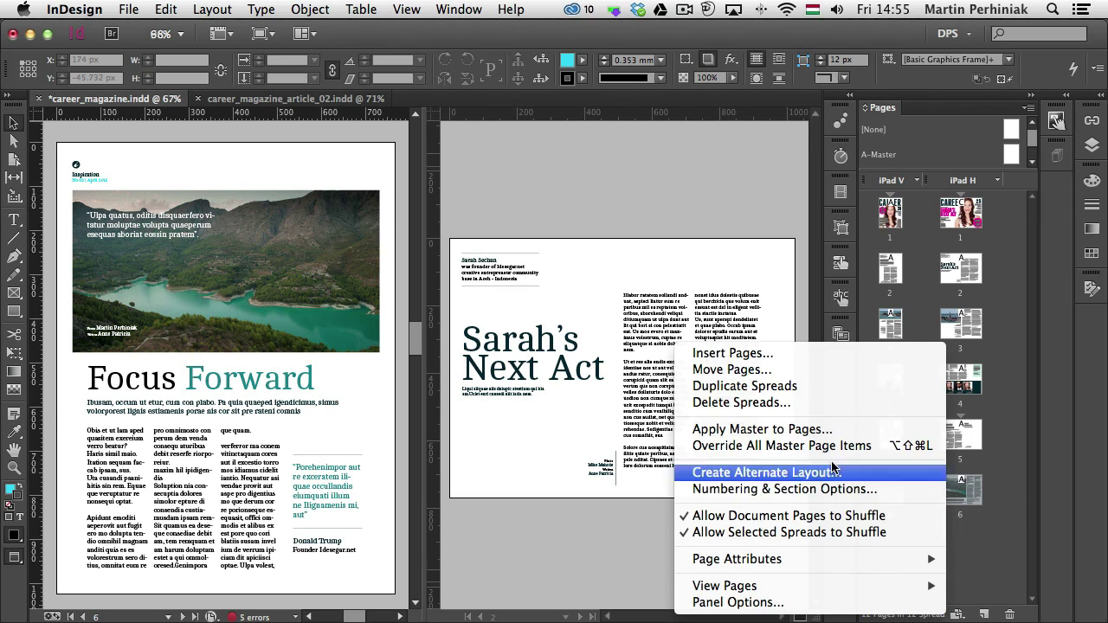
{"action": "left_click", "coordinate": [744, 370]}
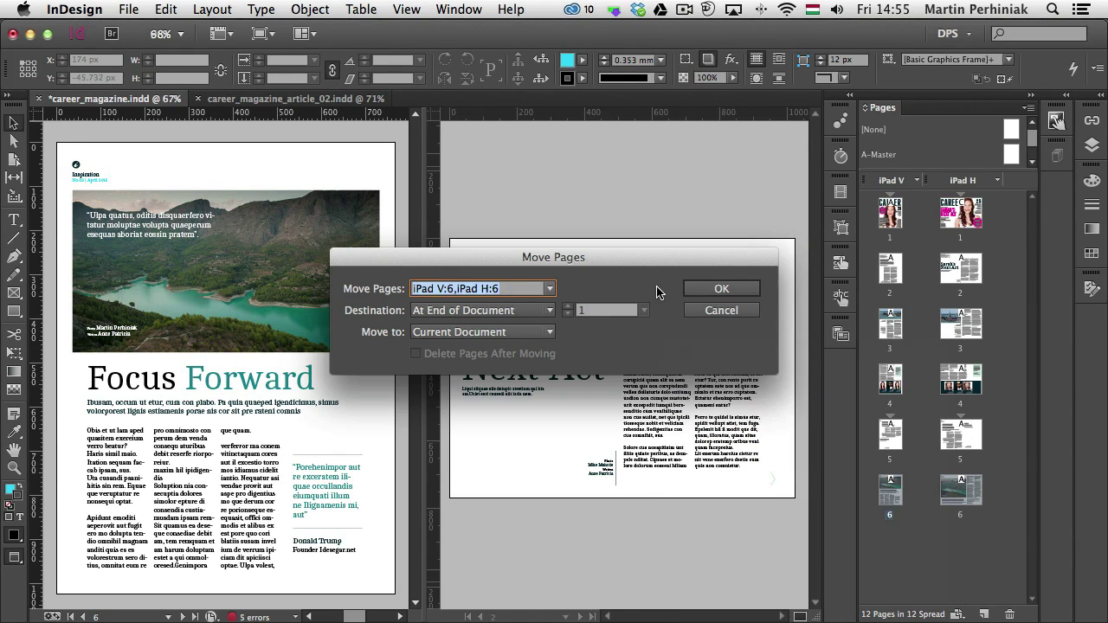
{"action": "left_click", "coordinate": [498, 332]}
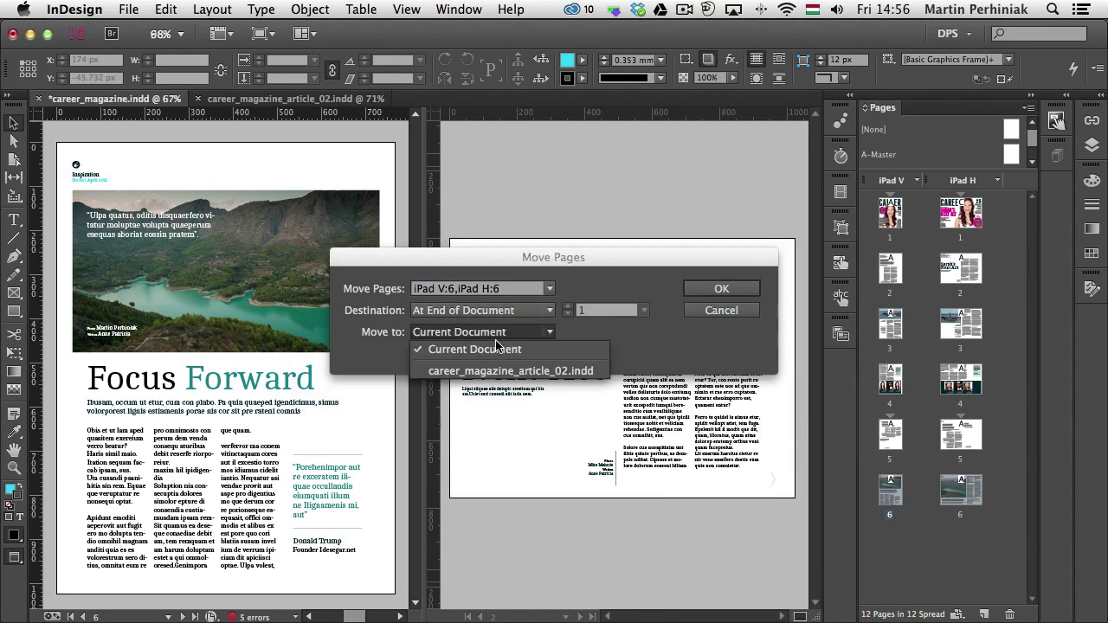
{"action": "left_click", "coordinate": [496, 373]}
{"action": "left_click", "coordinate": [720, 289]}
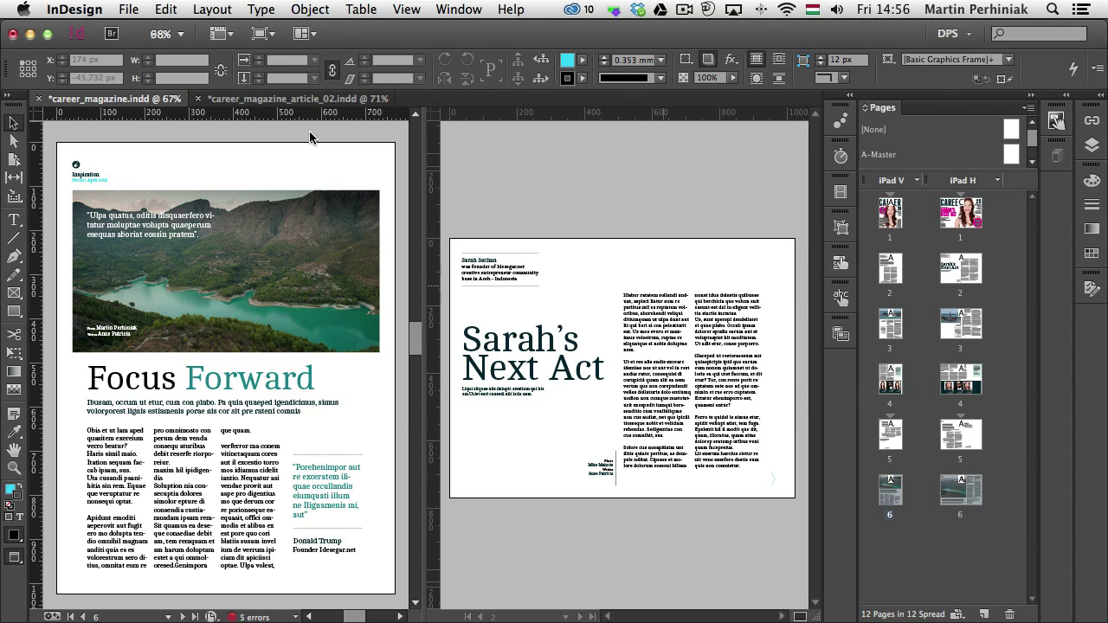
{"action": "left_click", "coordinate": [299, 99]}
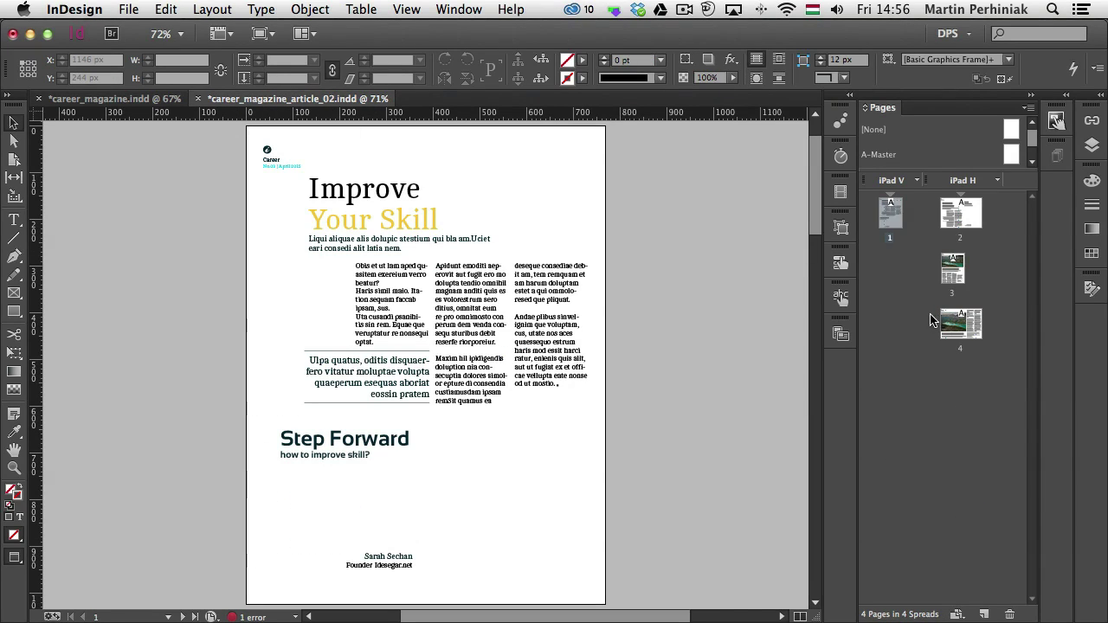
Move the page up beside page 1 and delete the Improve Your Skill spread.
{"action": "left_click_drag", "start_coordinate": [958, 277], "coordinate": [916, 224]}
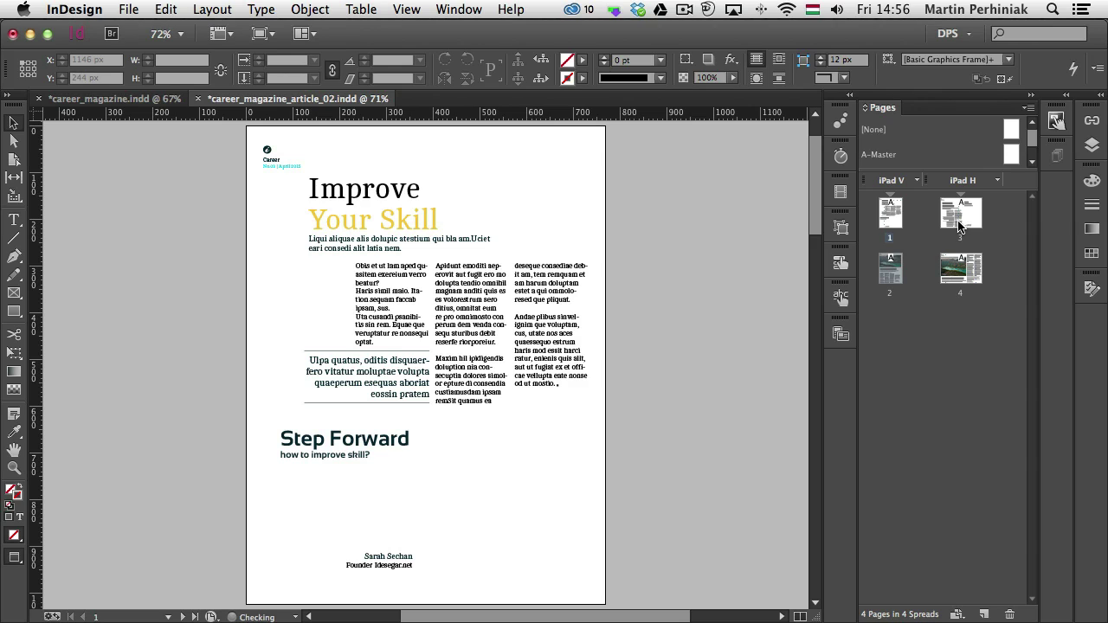
{"action": "right_click", "coordinate": [895, 218]}
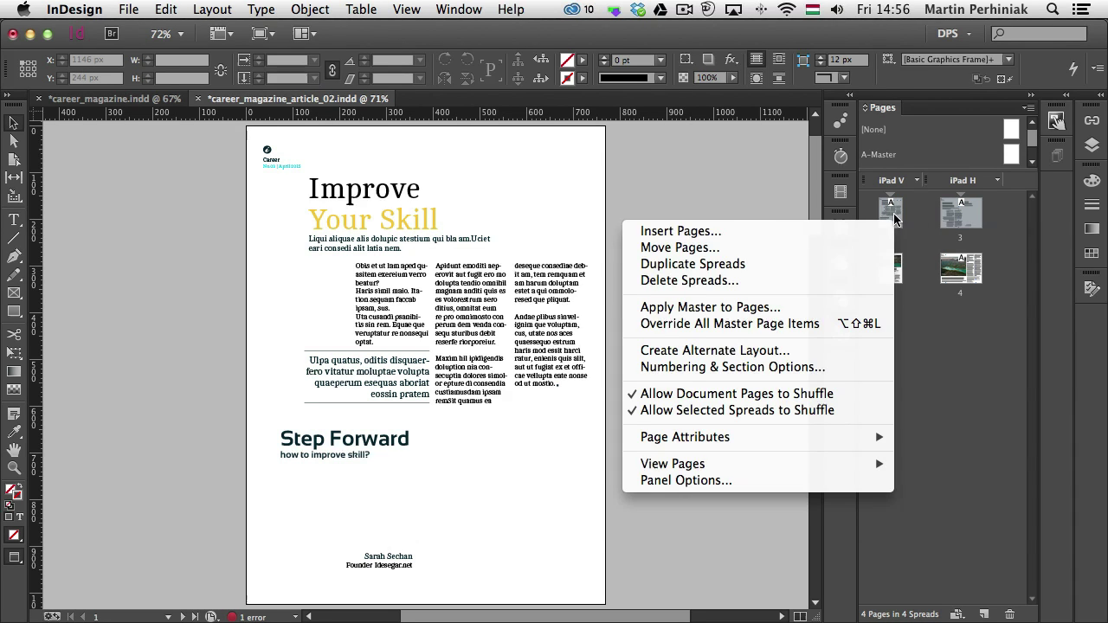
{"action": "left_click", "coordinate": [723, 277]}
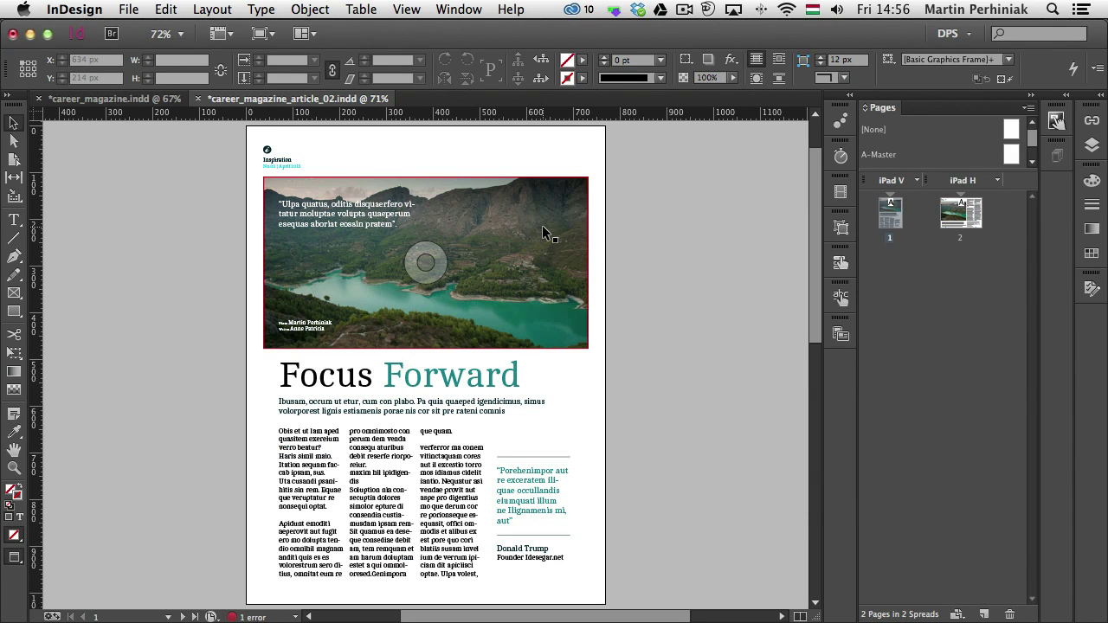
Save the article as career_magazine_article_03, then return to career_magazine.indd.
{"action": "left_click", "coordinate": [139, 10]}
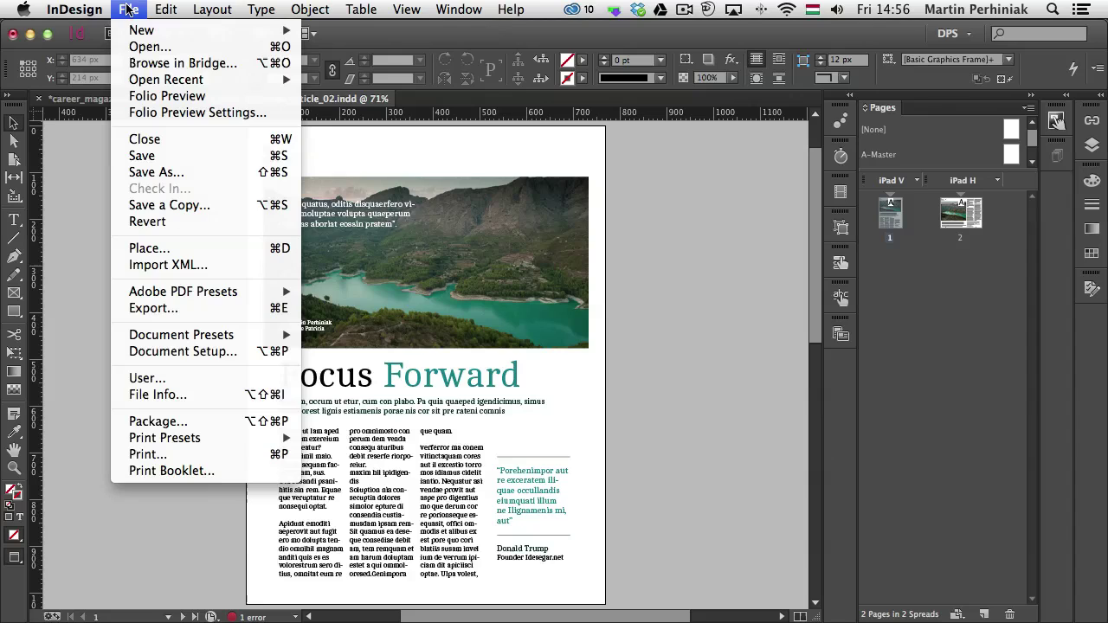
{"action": "left_click", "coordinate": [173, 172]}
{"action": "left_click", "coordinate": [593, 68]}
{"action": "key", "text": "BackSpace"}
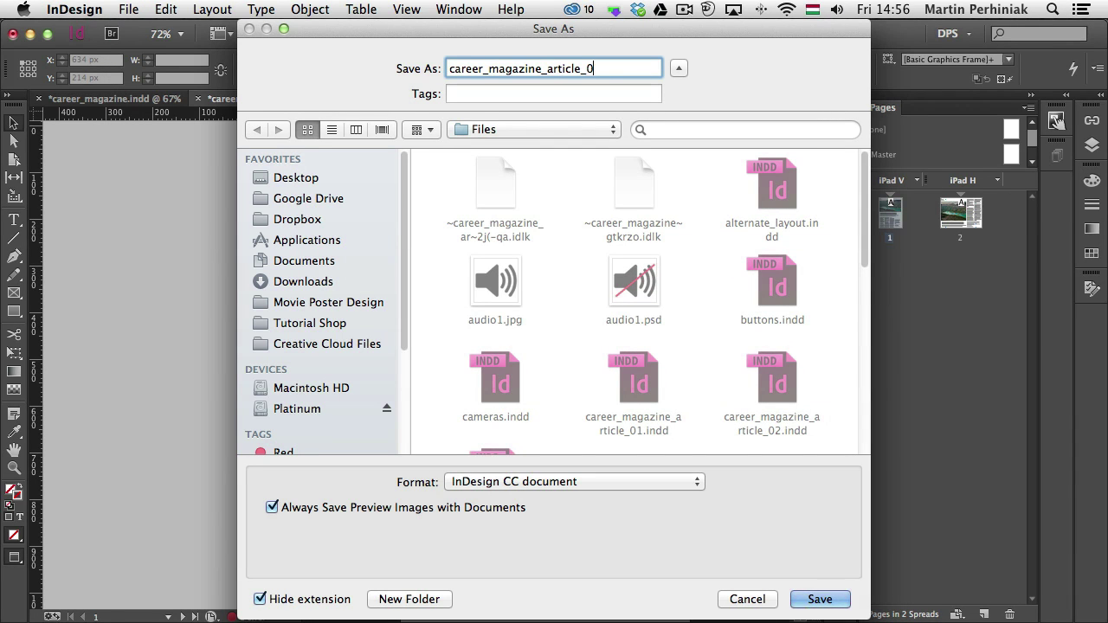
{"action": "type", "text": "3"}
{"action": "key", "text": "Return"}
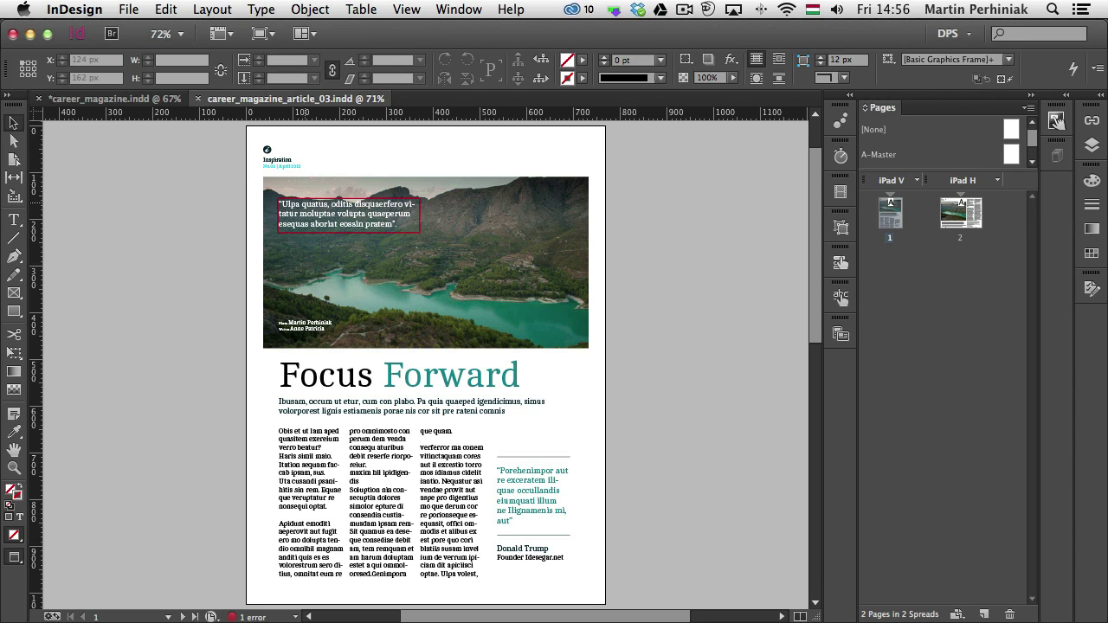
{"action": "left_click", "coordinate": [98, 101]}
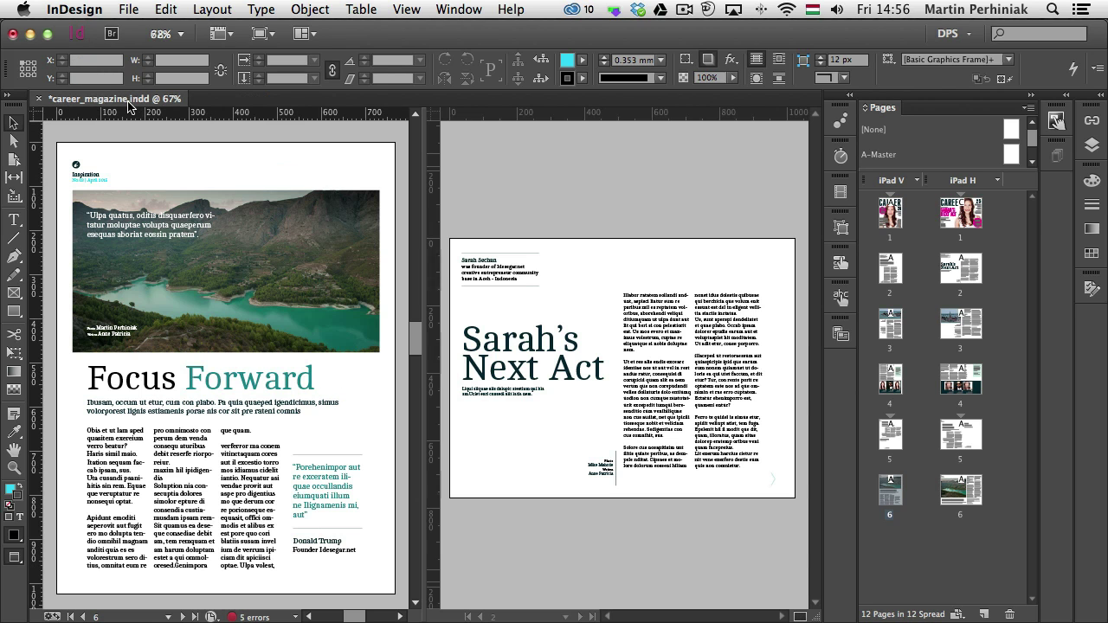
{"action": "left_click", "coordinate": [900, 281]}
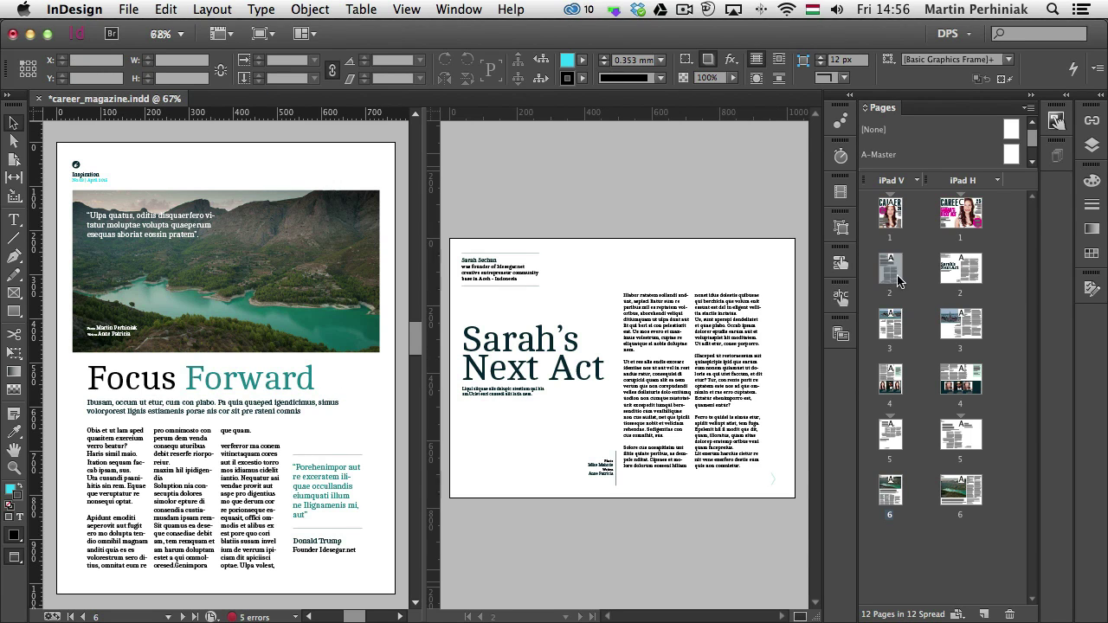
Delete spreads for pages 2–6 and save the trimmed magazine.
{"action": "left_click", "coordinate": [960, 492], "text": "shift"}
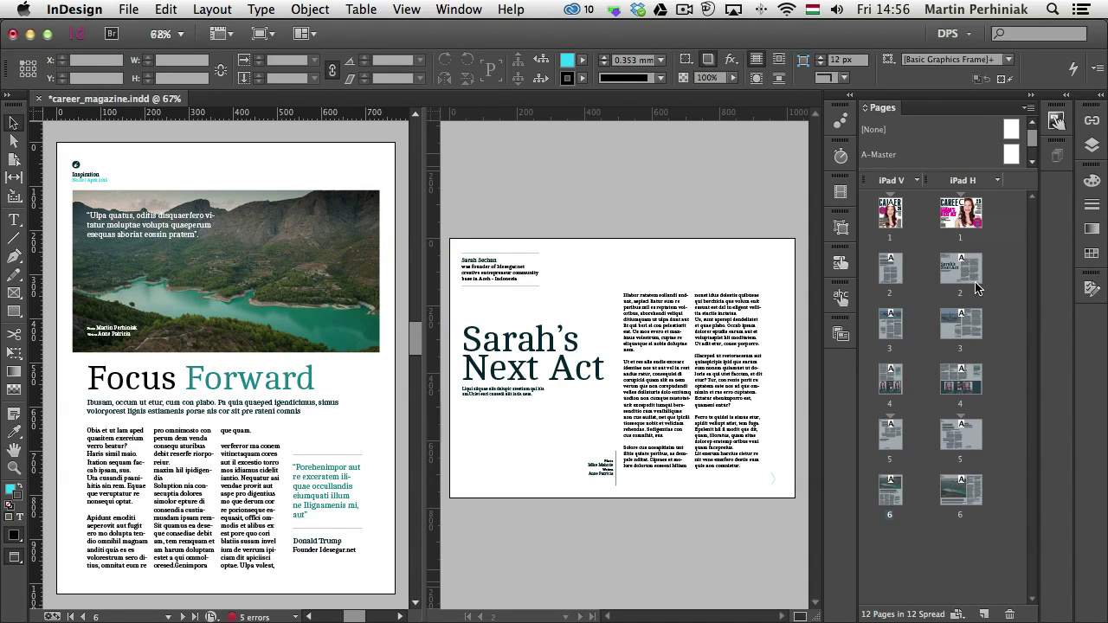
{"action": "right_click", "coordinate": [976, 289]}
{"action": "left_click", "coordinate": [885, 343]}
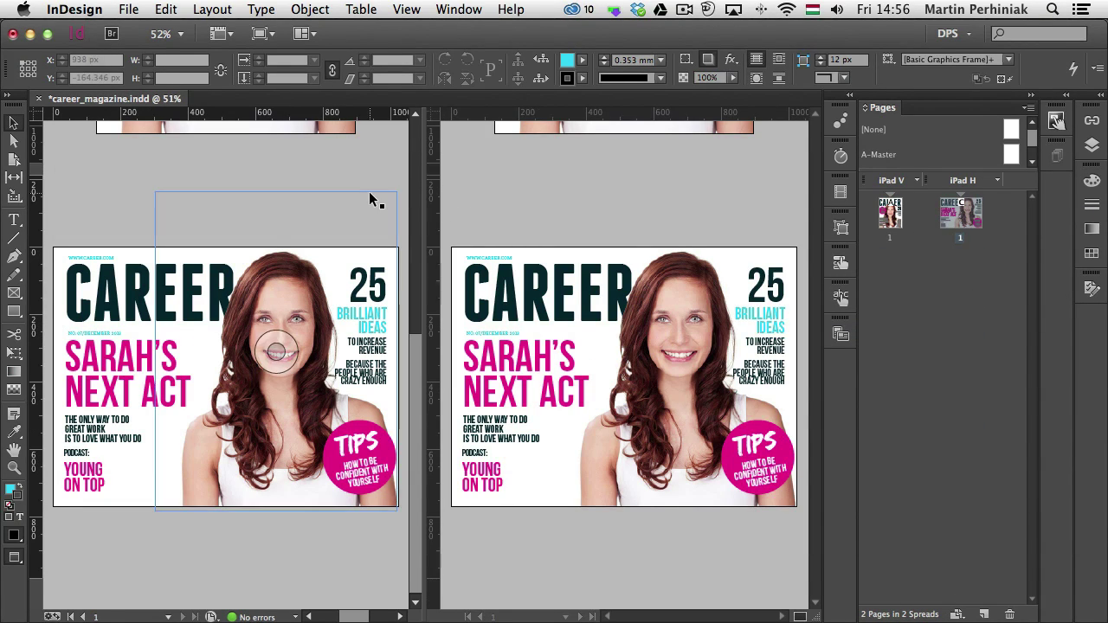
{"action": "key", "text": "super+s"}
{"action": "left_click", "coordinate": [152, 127]}
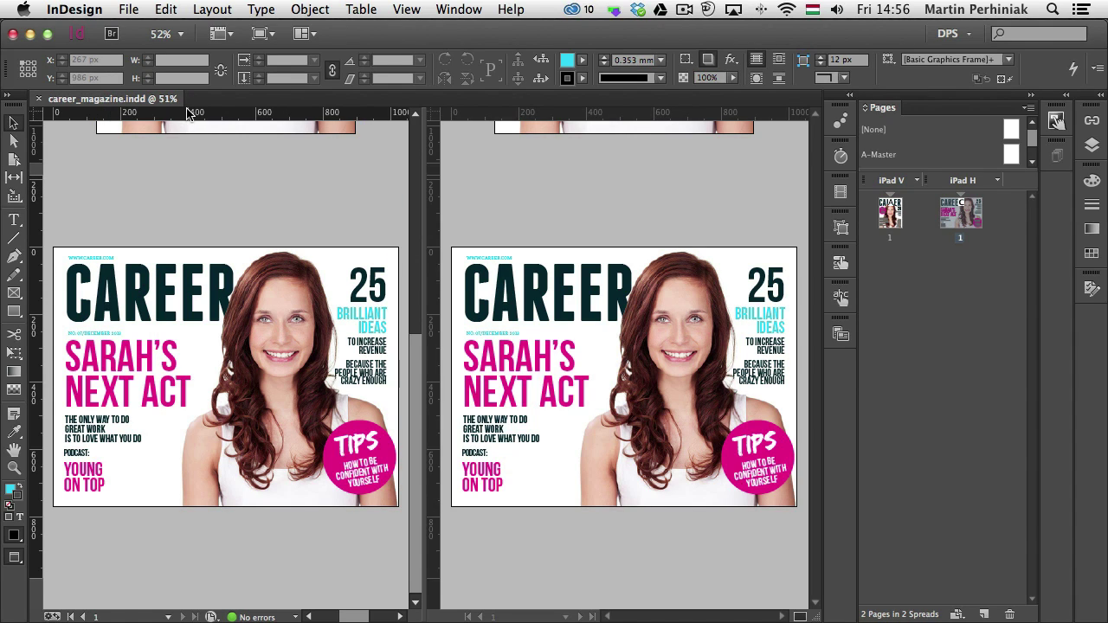
Save the document under the new name career_magazine_cover.
{"action": "left_click", "coordinate": [120, 9]}
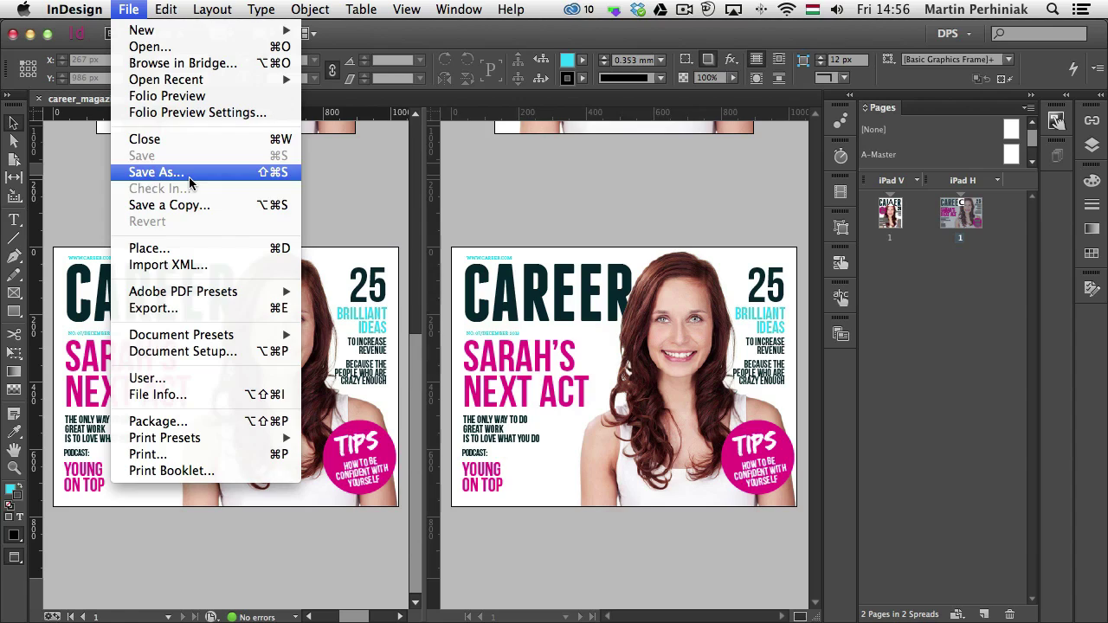
{"action": "left_click", "coordinate": [190, 181]}
{"action": "key", "text": "Right"}
{"action": "key", "text": "BackSpace"}
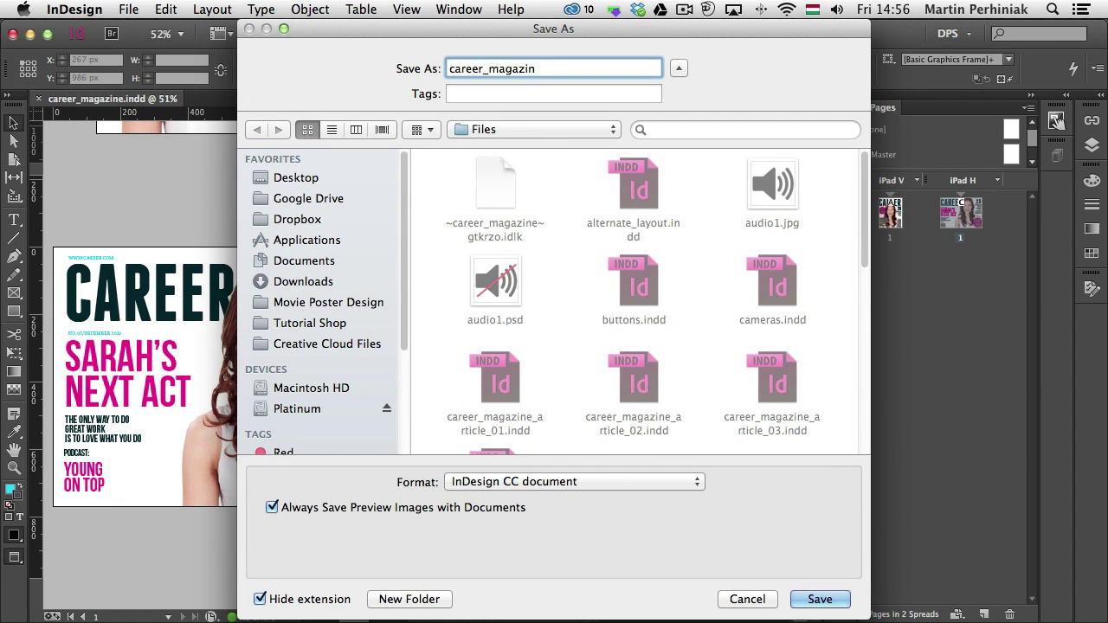
{"action": "type", "text": "e_"}
{"action": "type", "text": "ch"}
{"action": "key", "text": "BackSpace"}
{"action": "type", "text": "over"}
{"action": "key", "text": "Return"}
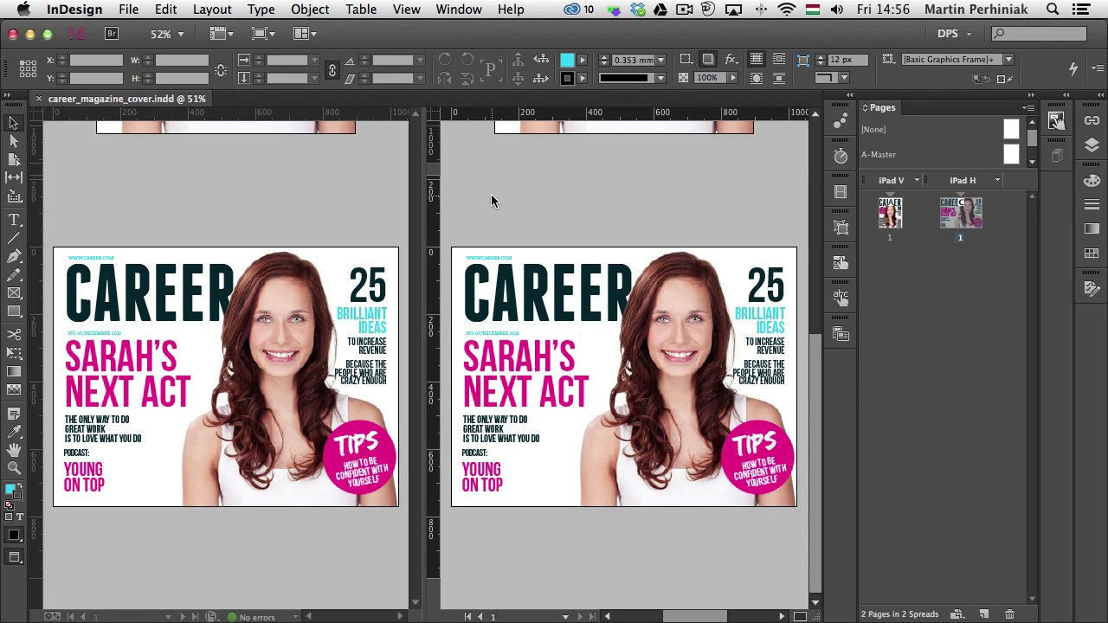
Reopen career_magazine_article_01, article_02 and article_03 from Open Recent.
{"action": "left_click", "coordinate": [128, 8]}
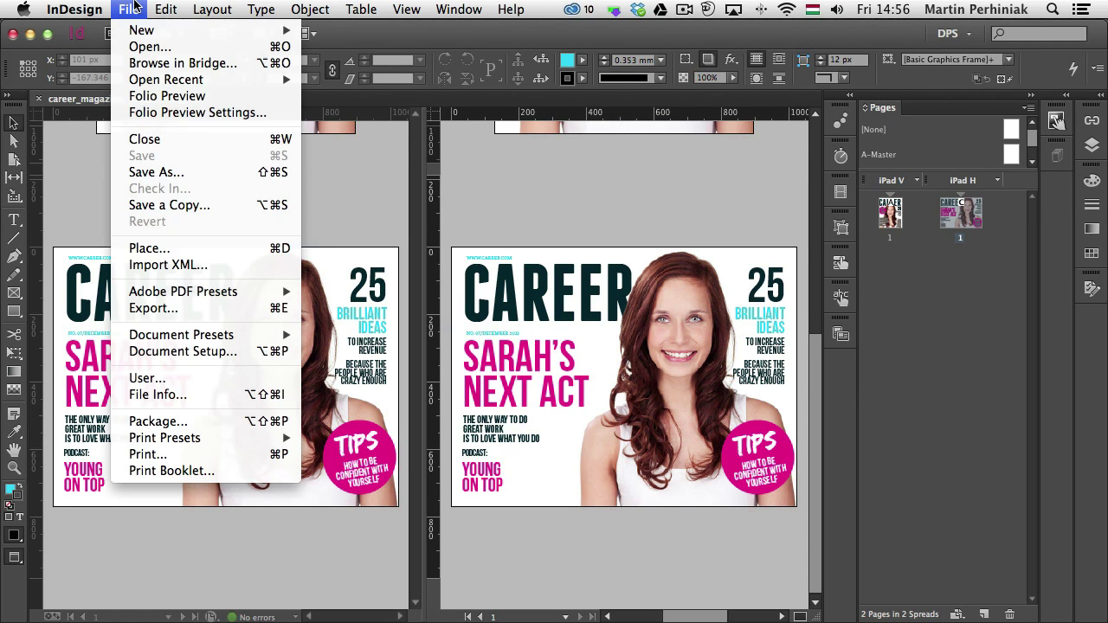
{"action": "mouse_move", "coordinate": [175, 86]}
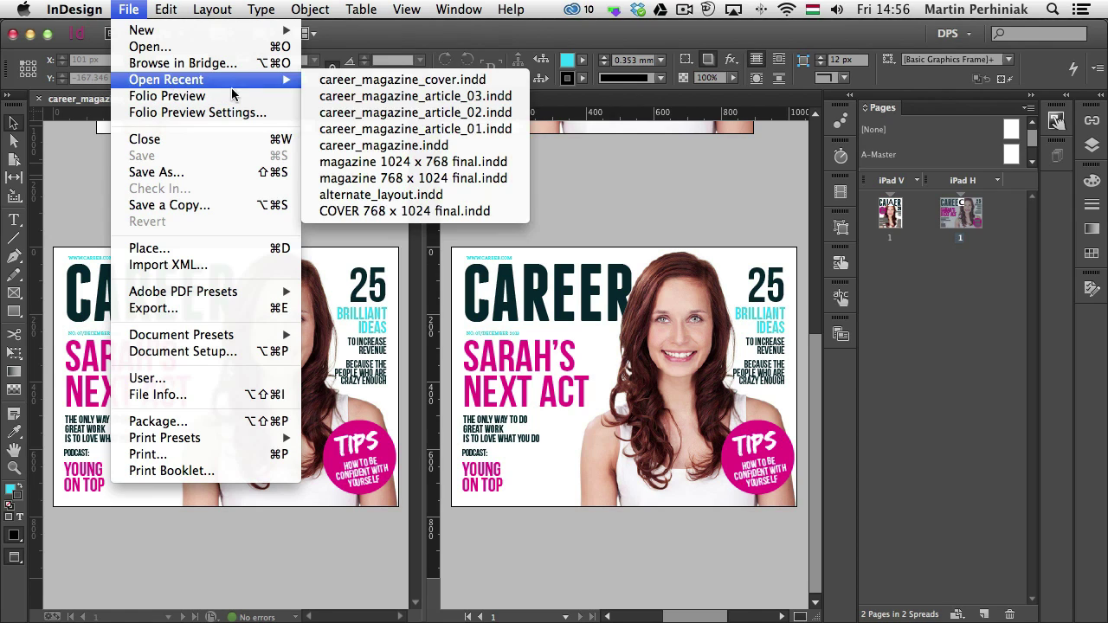
{"action": "left_click", "coordinate": [458, 132]}
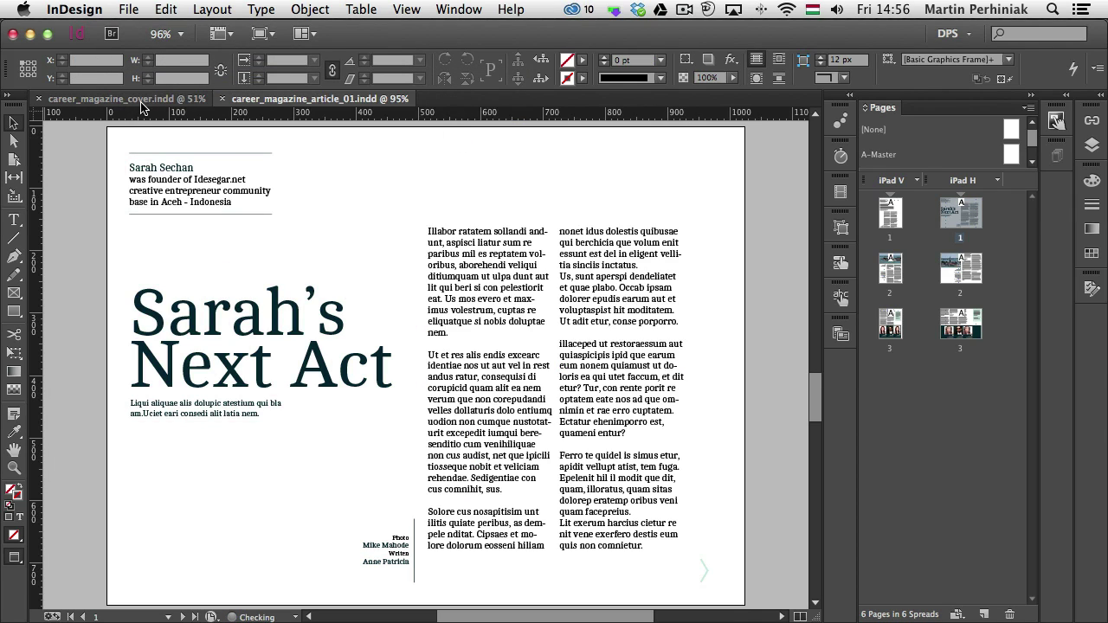
{"action": "left_click", "coordinate": [128, 9]}
{"action": "mouse_move", "coordinate": [178, 80]}
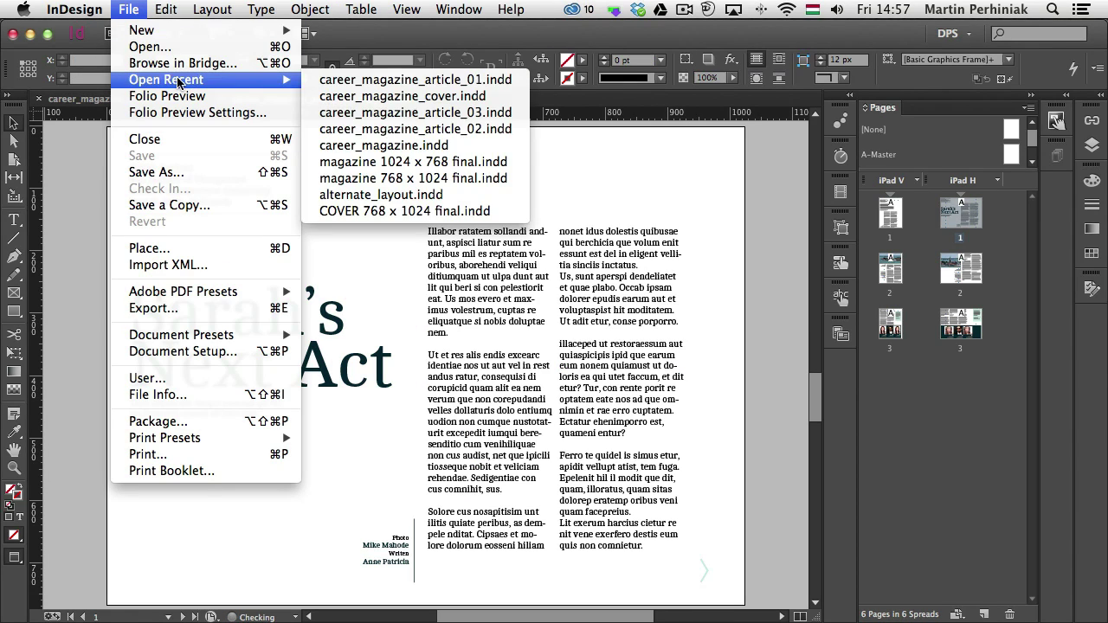
{"action": "left_click", "coordinate": [442, 130]}
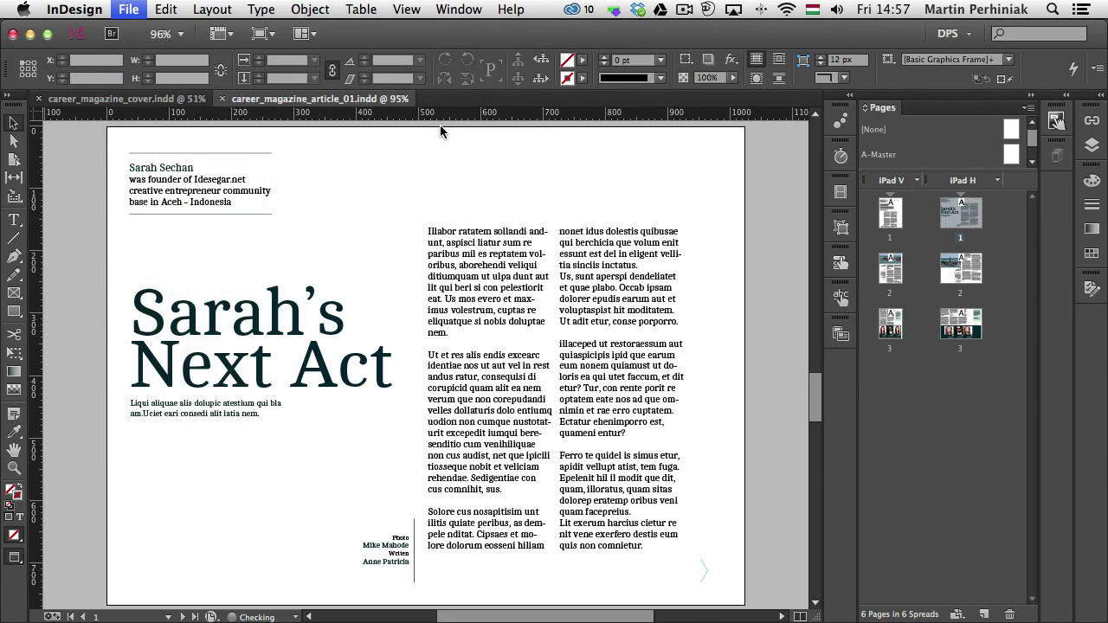
{"action": "left_click", "coordinate": [128, 9]}
{"action": "mouse_move", "coordinate": [174, 79]}
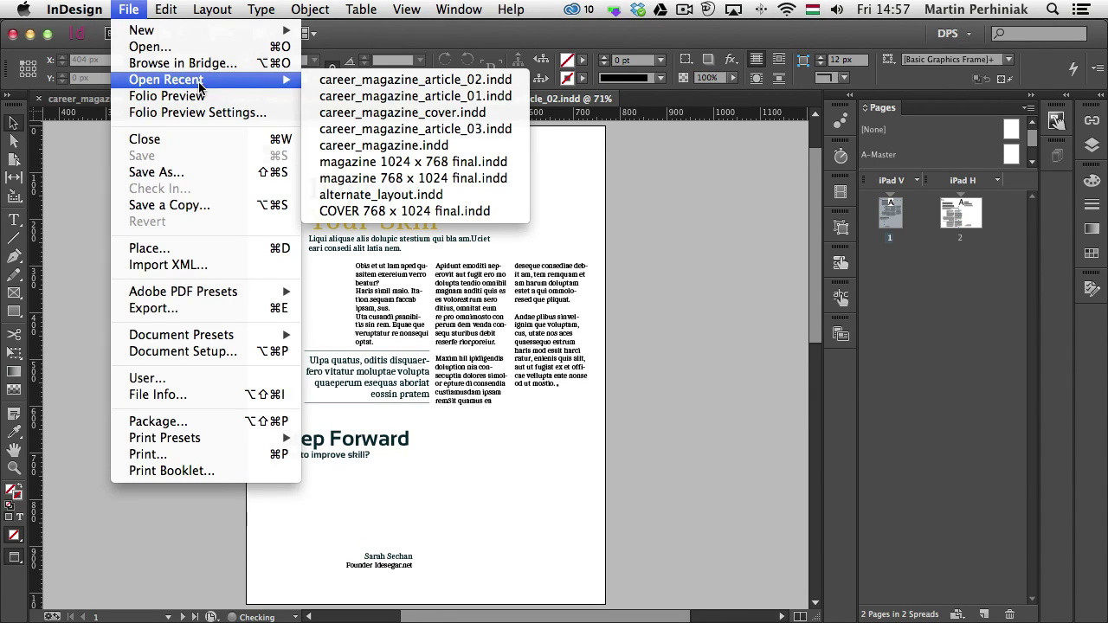
{"action": "left_click", "coordinate": [450, 129]}
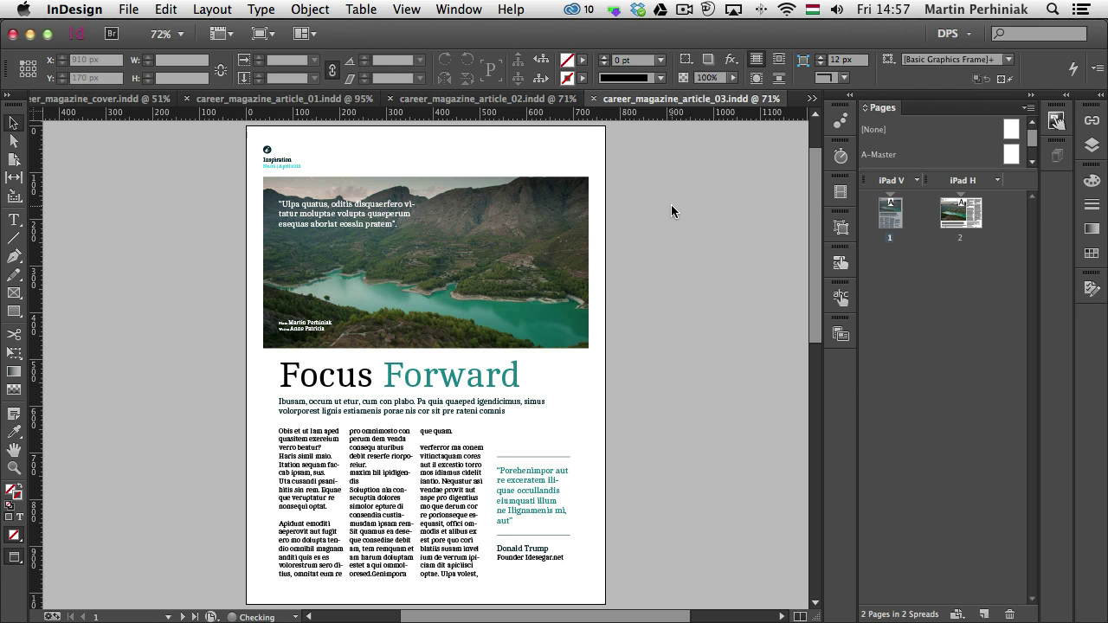
Cycle through the article_02 and article_01 tabs, ending on the cover document.
{"action": "left_click", "coordinate": [485, 99]}
{"action": "left_click", "coordinate": [292, 103]}
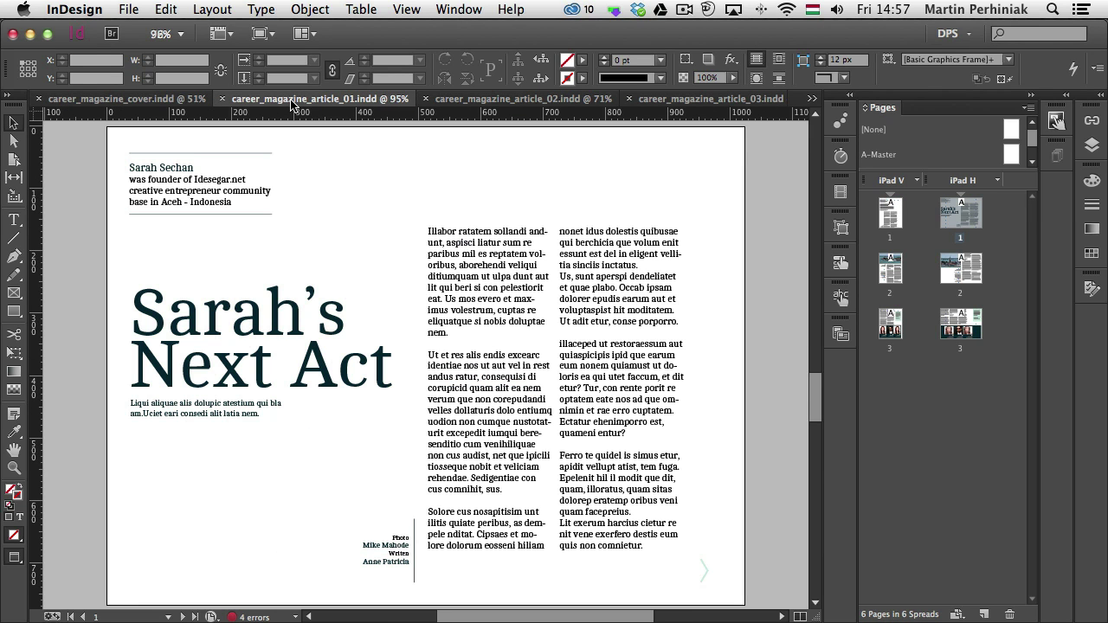
{"action": "left_click", "coordinate": [106, 101]}
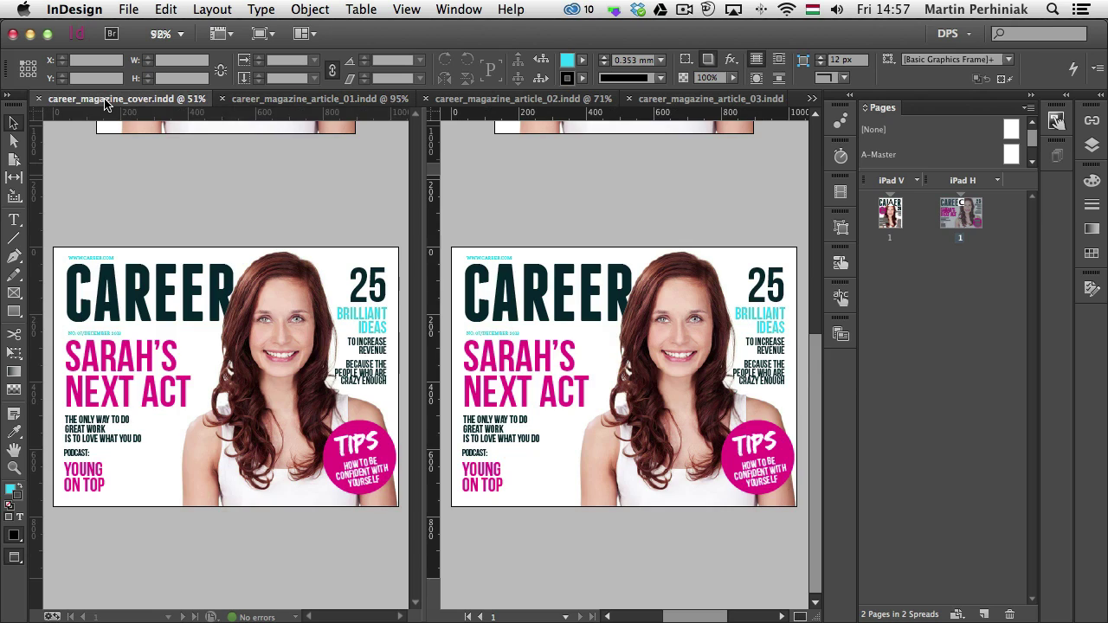
Show the vertical iPad cover layout in a single, unsplit window.
{"action": "left_click", "coordinate": [311, 100]}
{"action": "left_click", "coordinate": [151, 100]}
{"action": "double_click", "coordinate": [886, 237]}
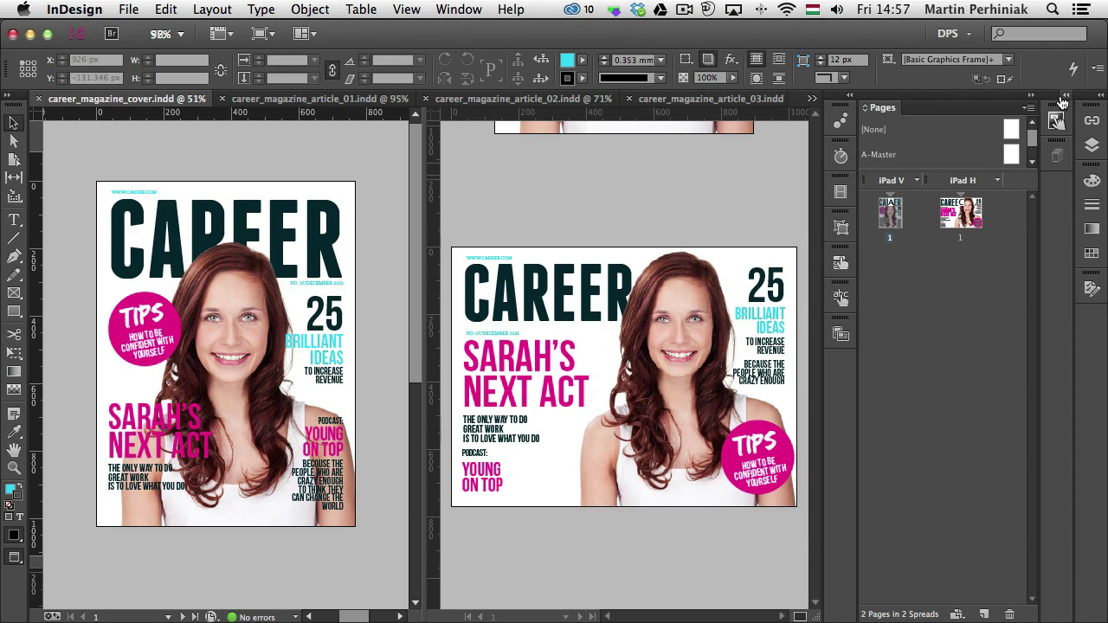
{"action": "left_click", "coordinate": [800, 615]}
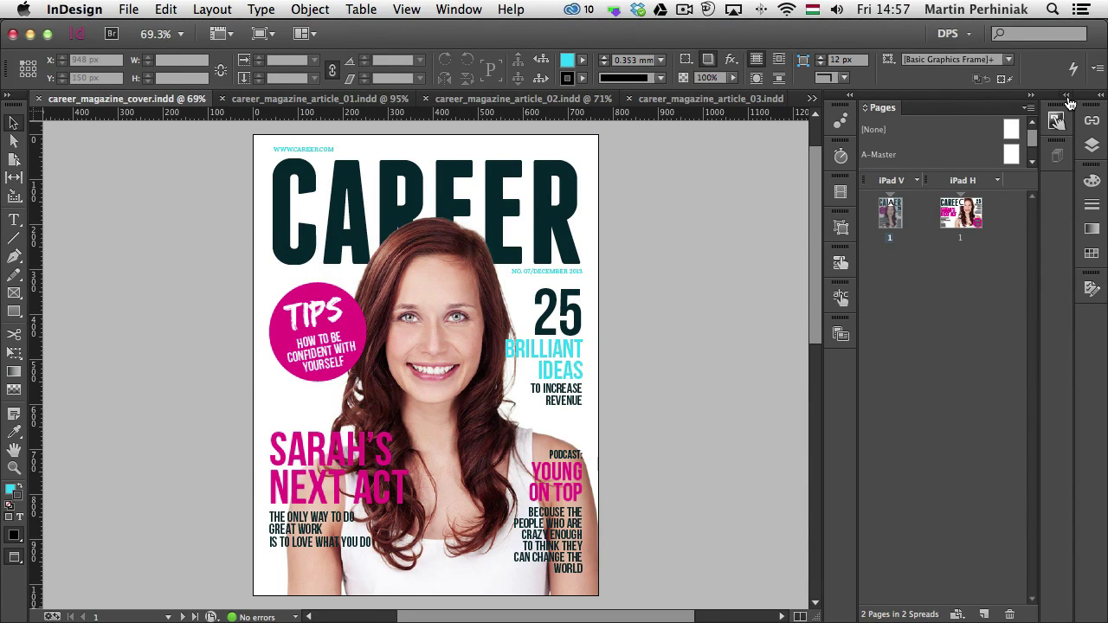
Bring up the Folio Builder panel from the panel dock and widen it.
{"action": "left_click", "coordinate": [1067, 95]}
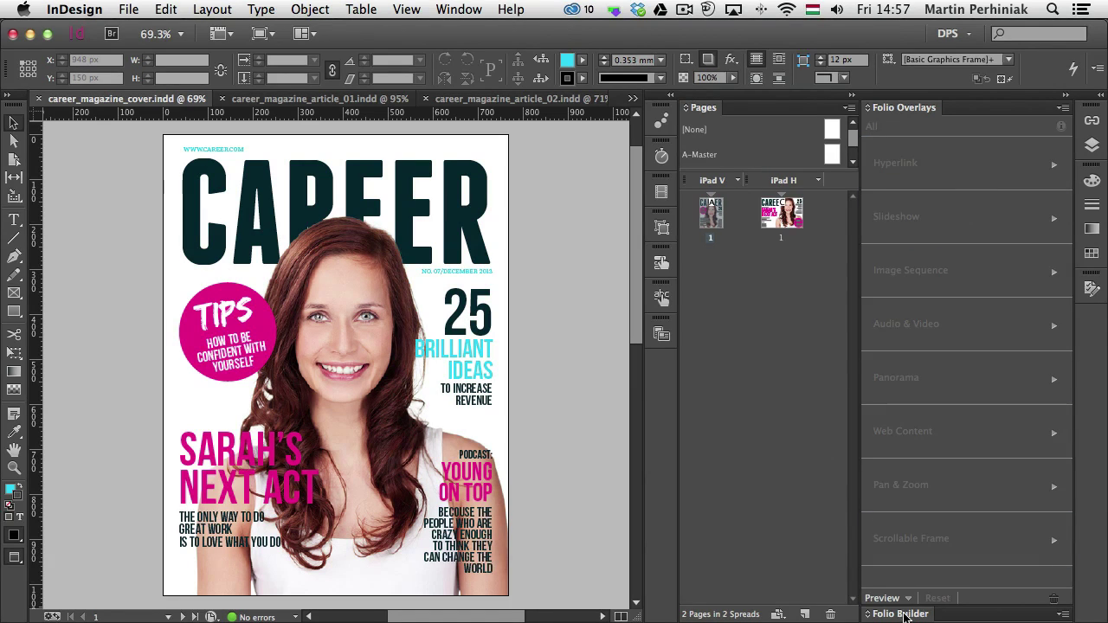
{"action": "left_click", "coordinate": [905, 614]}
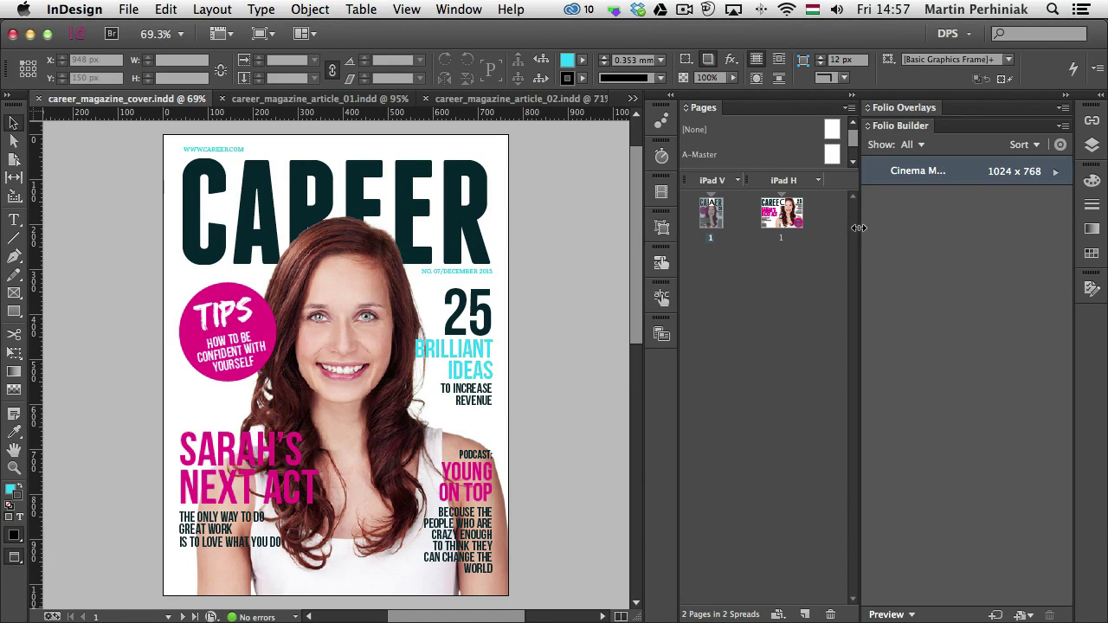
{"action": "left_click_drag", "start_coordinate": [860, 230], "coordinate": [807, 232]}
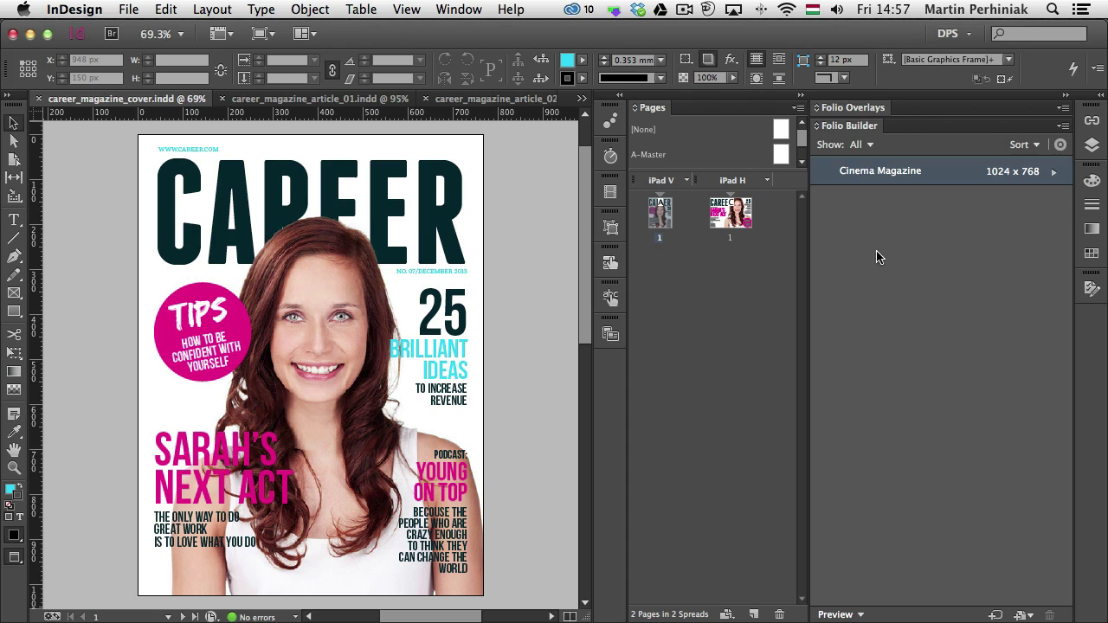
Create the 'Career Magazine' folio with Portrait & Landscape orientation, Offline left unchecked.
{"action": "left_click", "coordinate": [997, 617]}
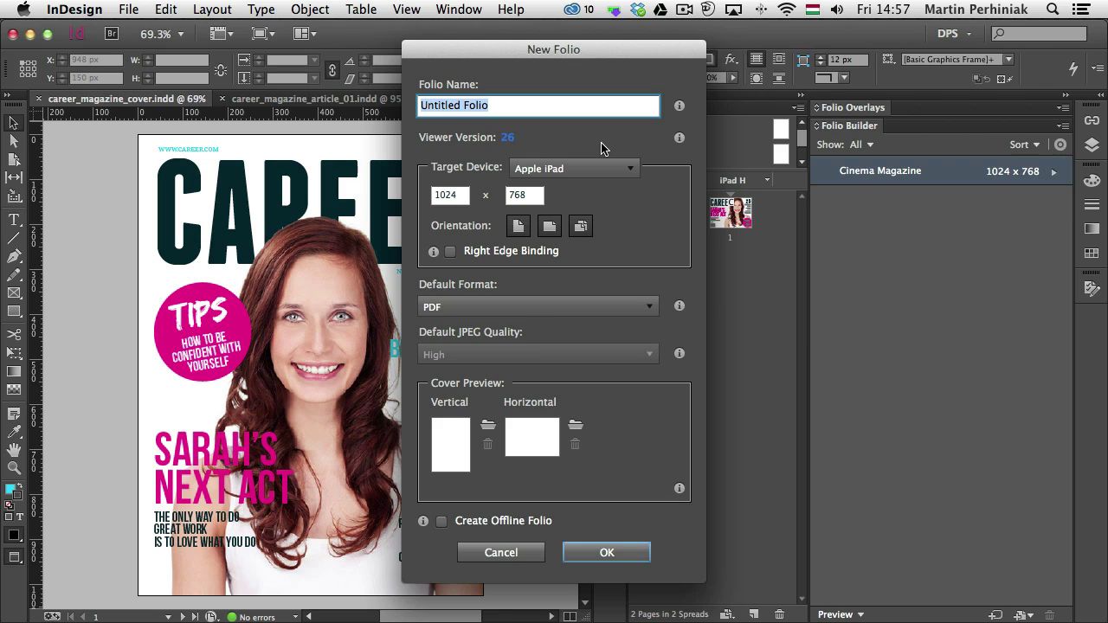
{"action": "type", "text": "Ca"}
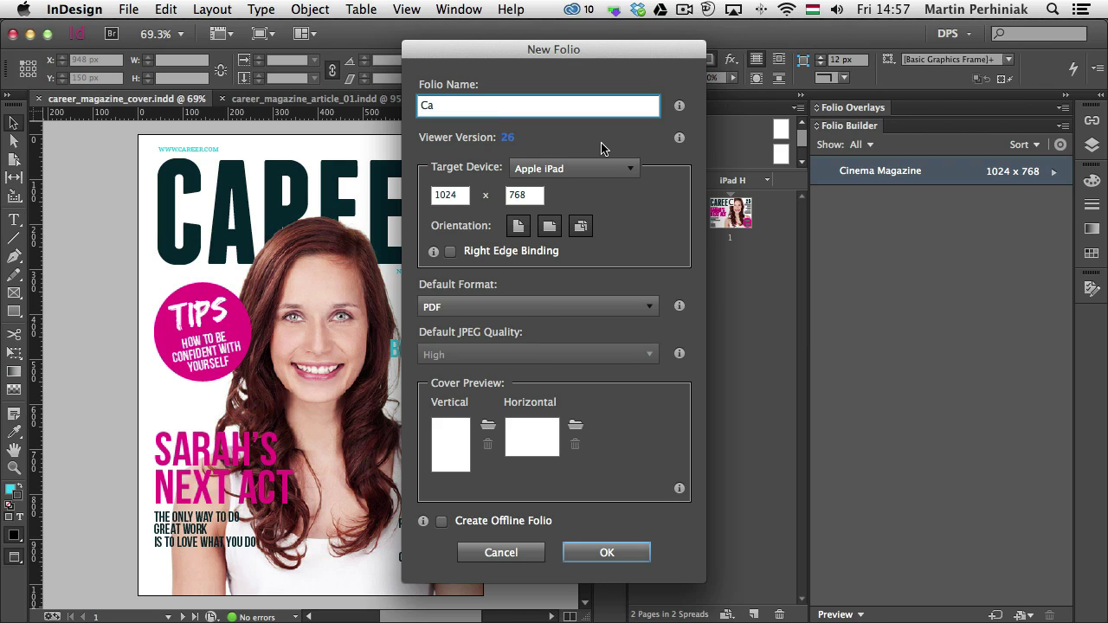
{"action": "type", "text": "reer Magazine"}
{"action": "left_click", "coordinate": [582, 227]}
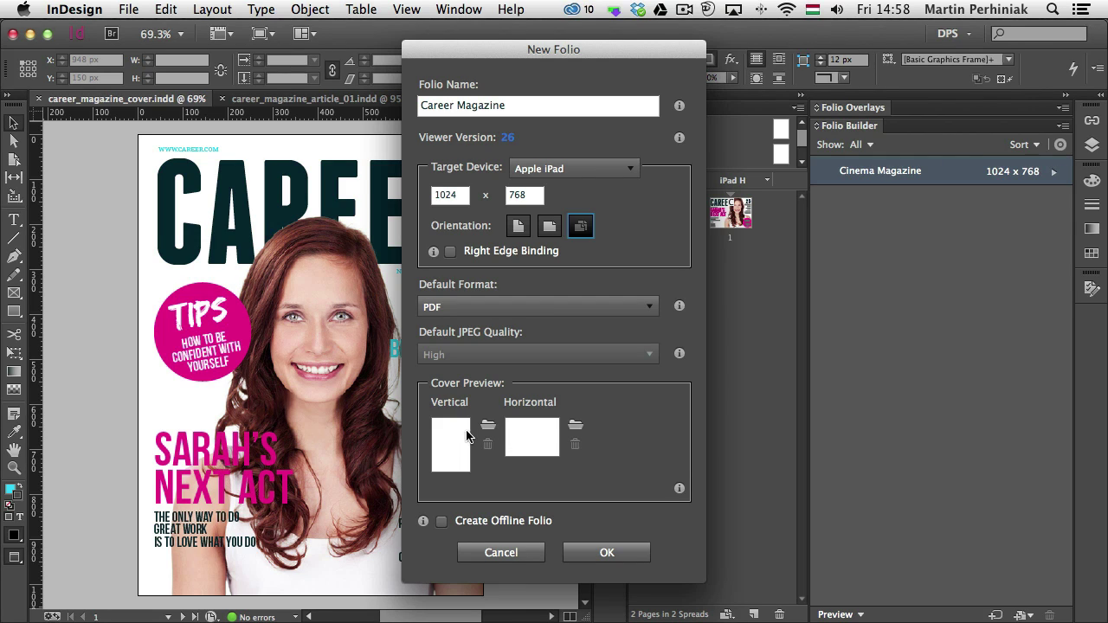
{"action": "left_click", "coordinate": [472, 522]}
{"action": "left_click", "coordinate": [472, 522]}
{"action": "left_click", "coordinate": [618, 555]}
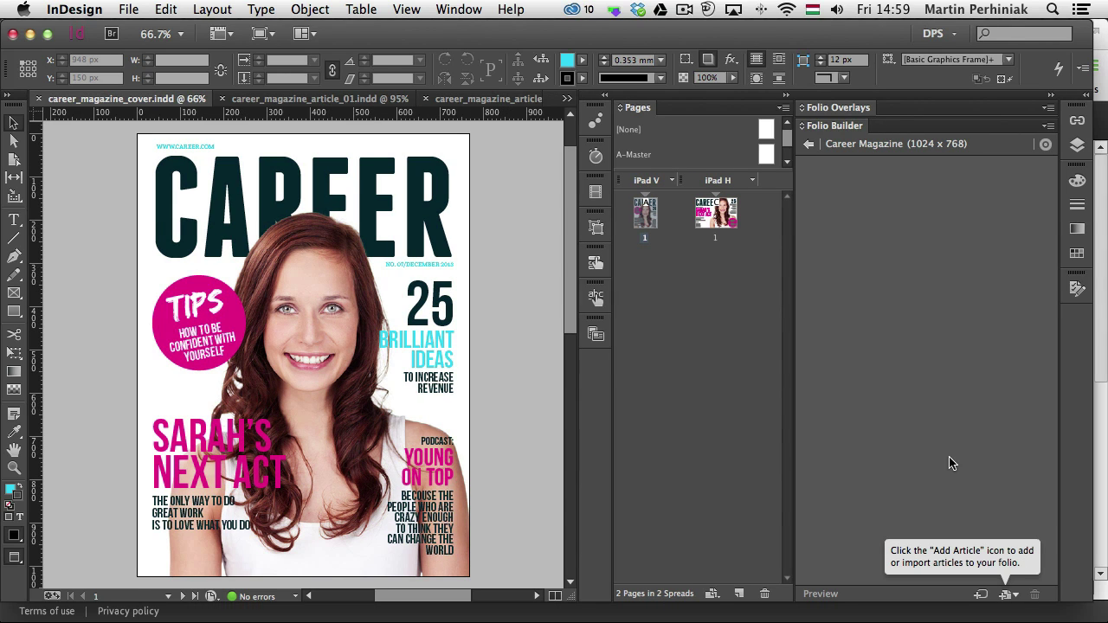
Add the open cover document as article 'Cover', then switch to article_01.
{"action": "left_click", "coordinate": [1009, 595]}
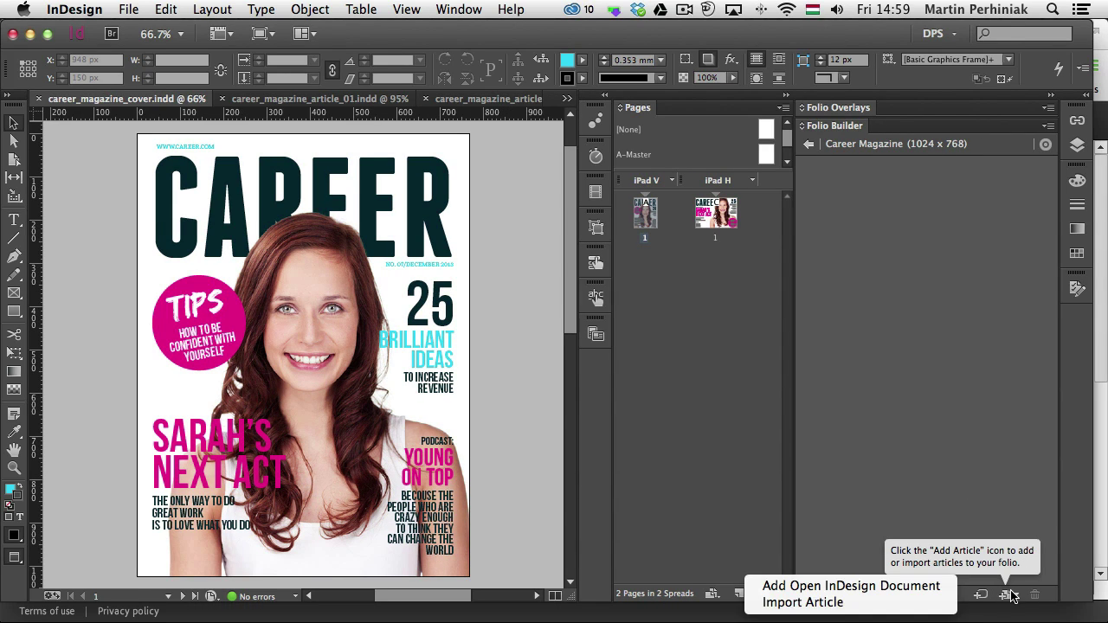
{"action": "left_click", "coordinate": [860, 594]}
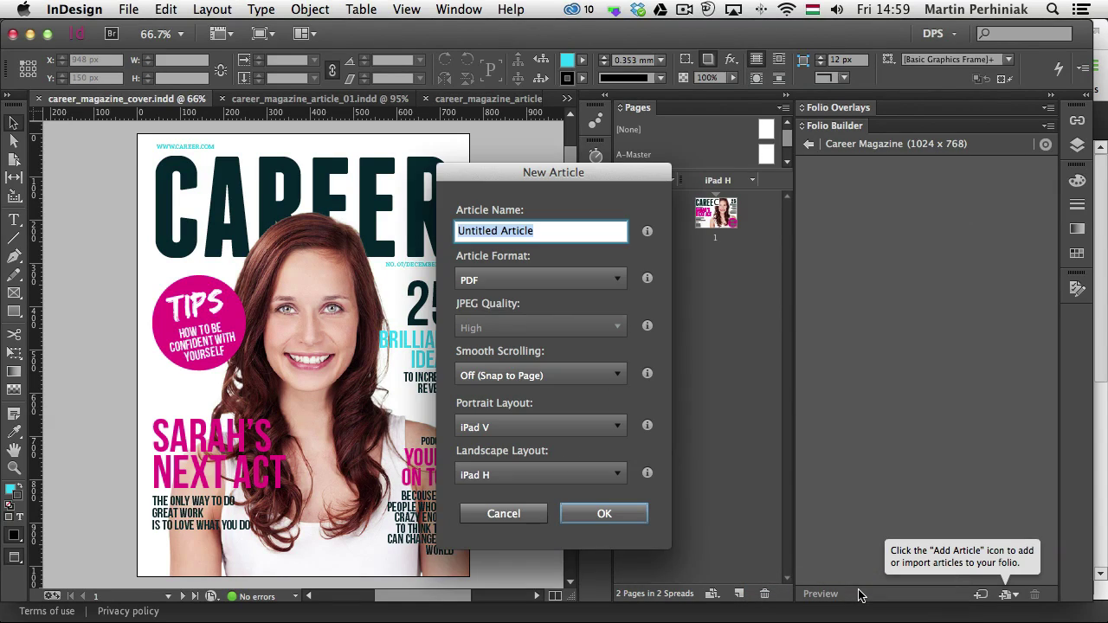
{"action": "type", "text": "Cover"}
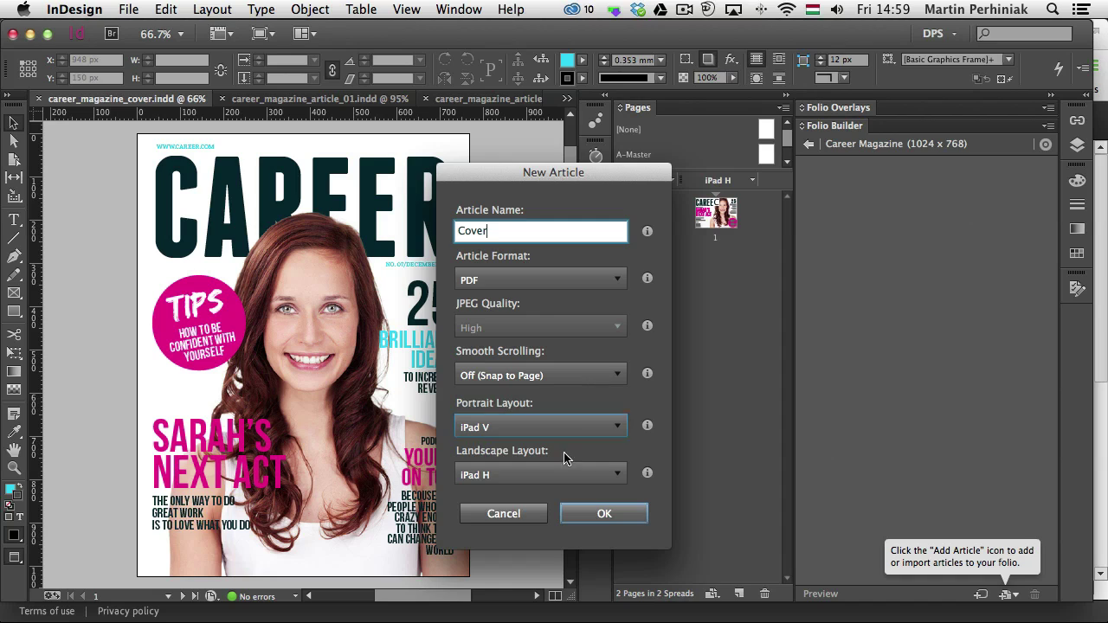
{"action": "left_click", "coordinate": [603, 515]}
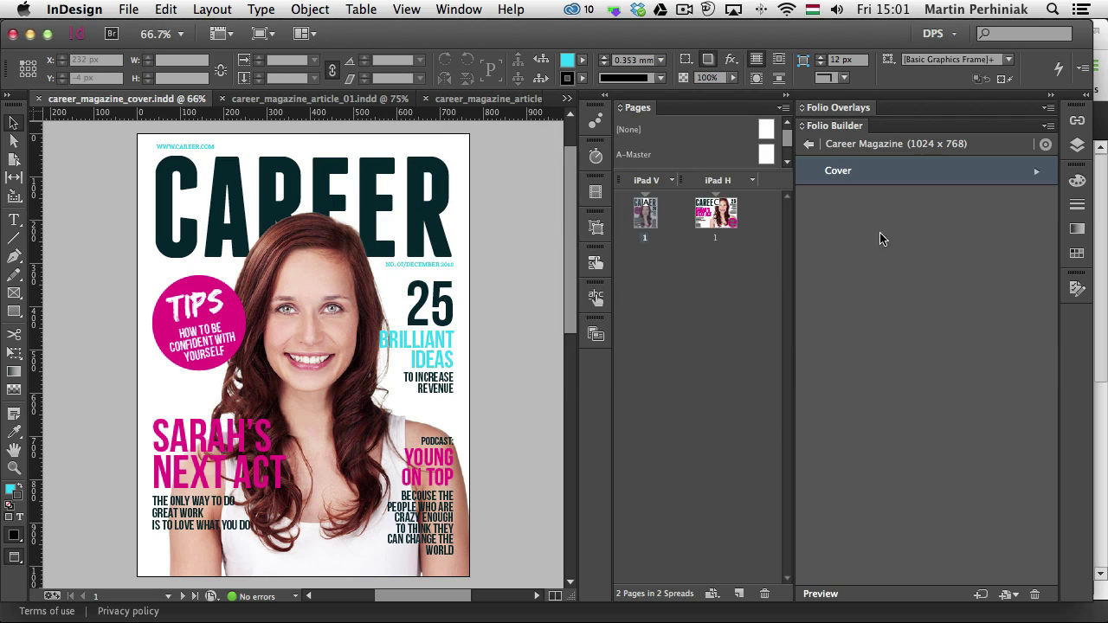
{"action": "left_click", "coordinate": [310, 100]}
Add the open career_magazine_article_01 document to the folio as 'Article 1'.
{"action": "left_click", "coordinate": [1006, 598]}
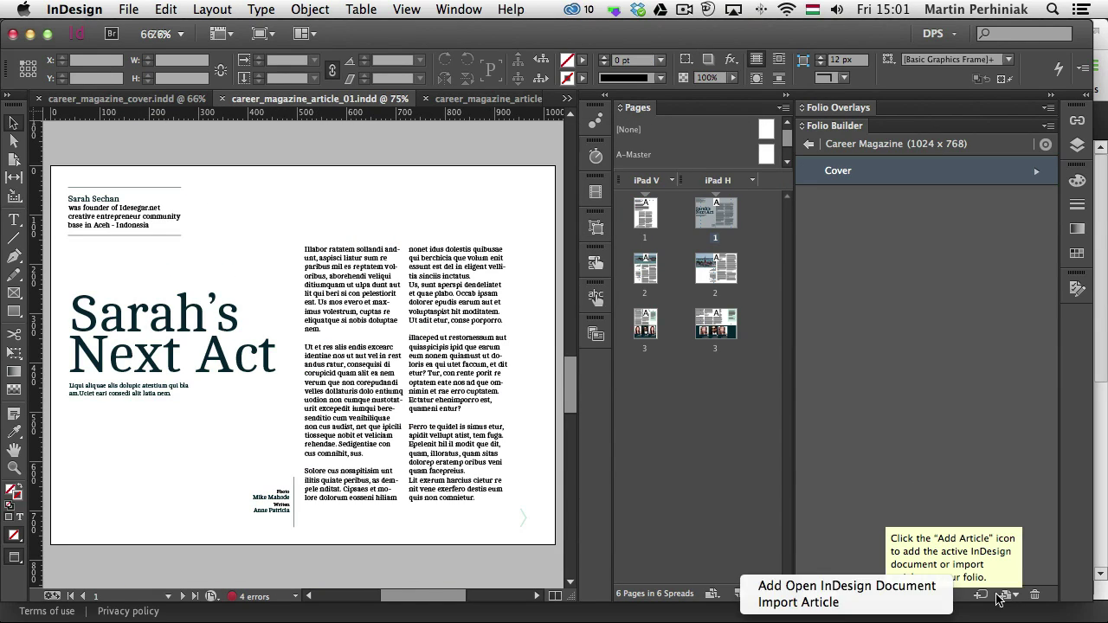
{"action": "left_click", "coordinate": [882, 587]}
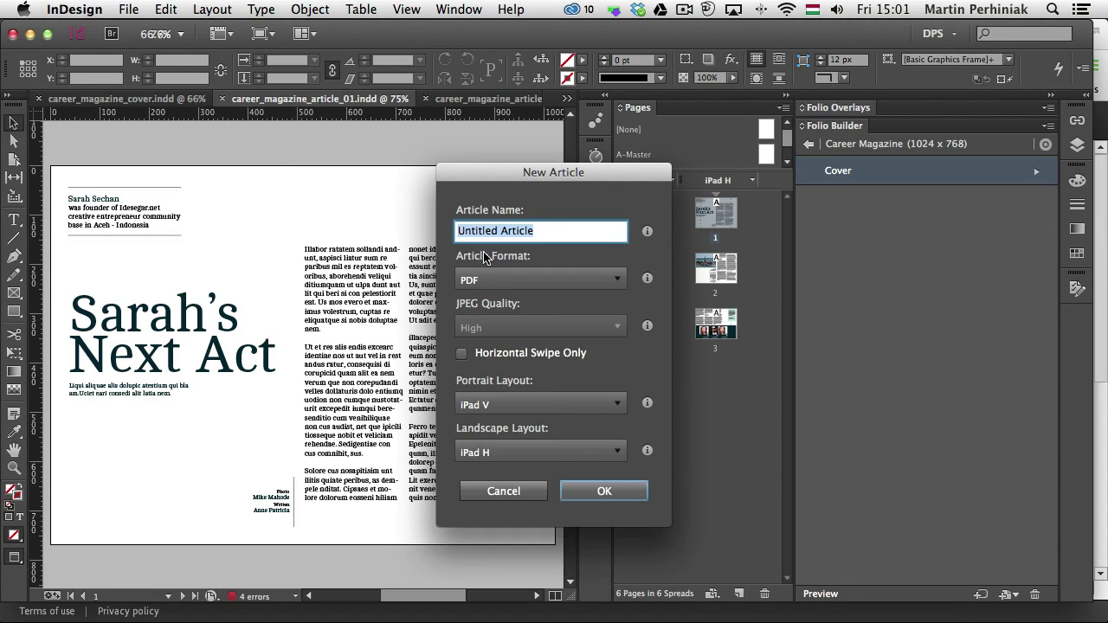
{"action": "type", "text": "Article 1"}
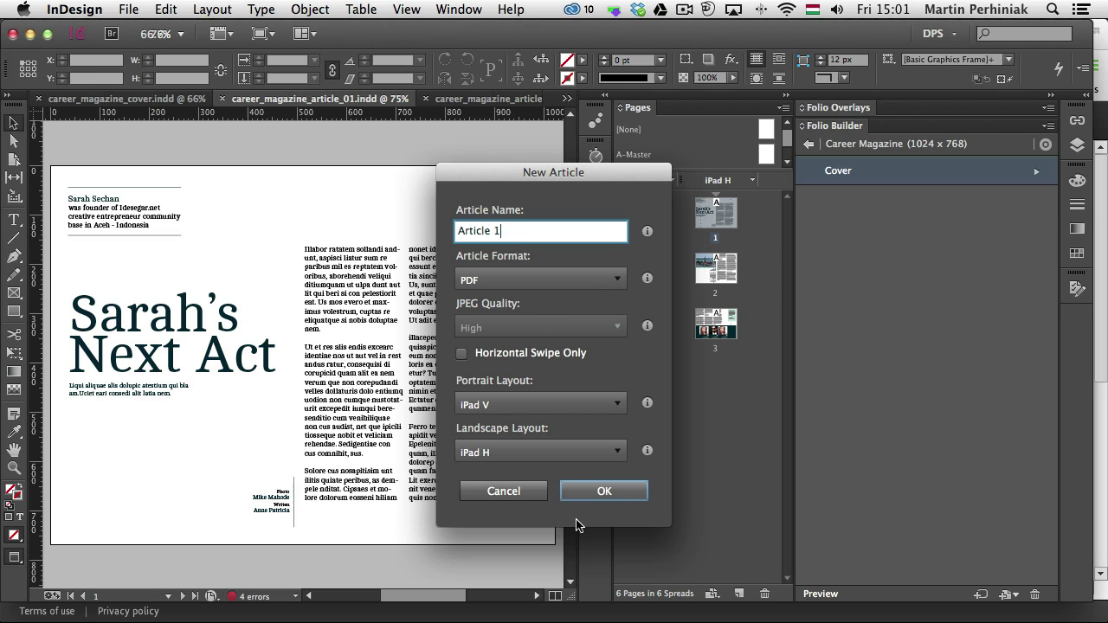
{"action": "left_click", "coordinate": [602, 494]}
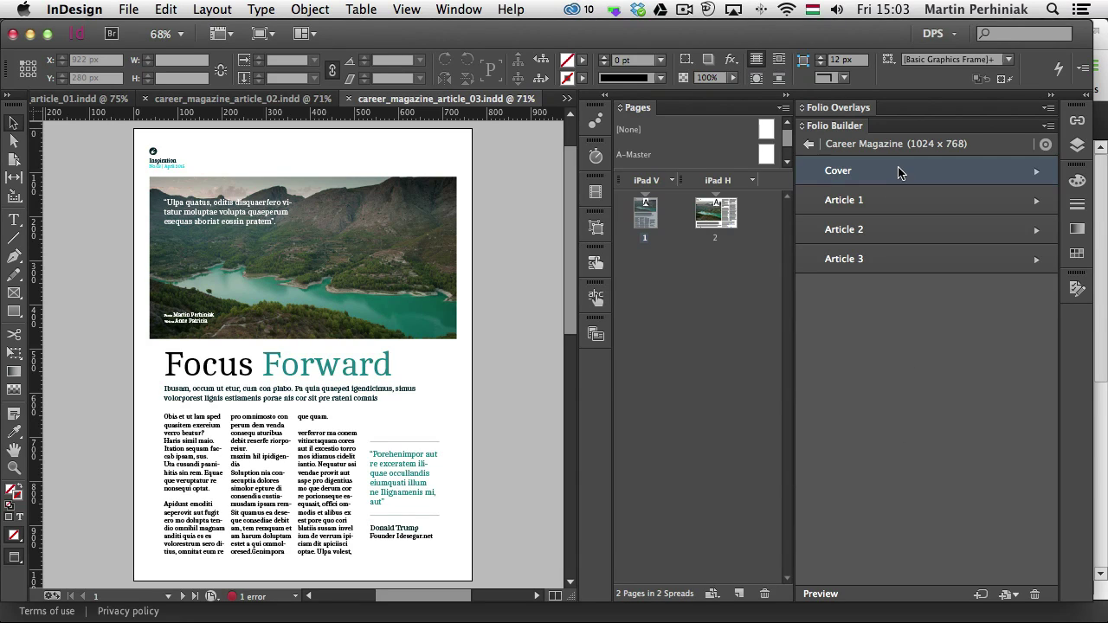
Preview Article 3 in Content Viewer, then close the preview.
{"action": "left_click_drag", "start_coordinate": [886, 264], "coordinate": [894, 289]}
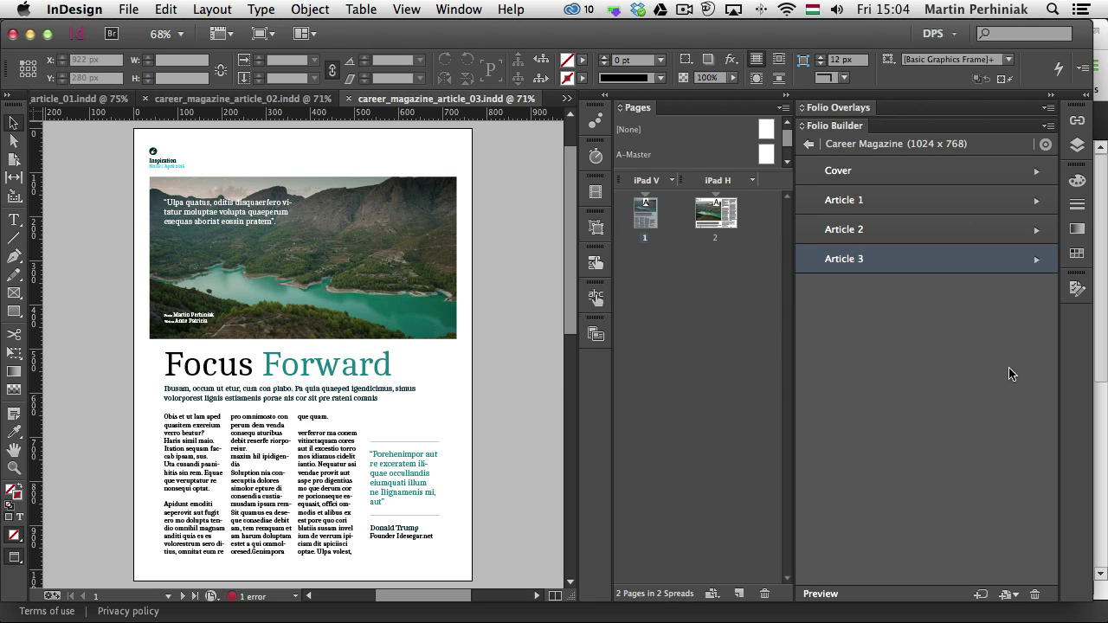
{"action": "left_click", "coordinate": [825, 594]}
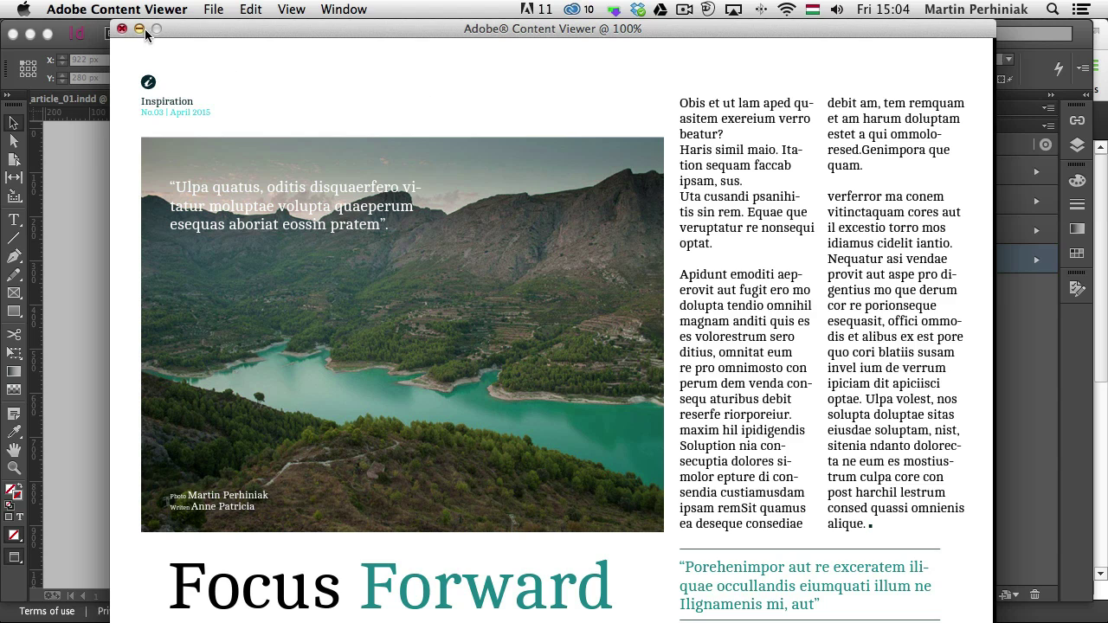
{"action": "left_click", "coordinate": [122, 28]}
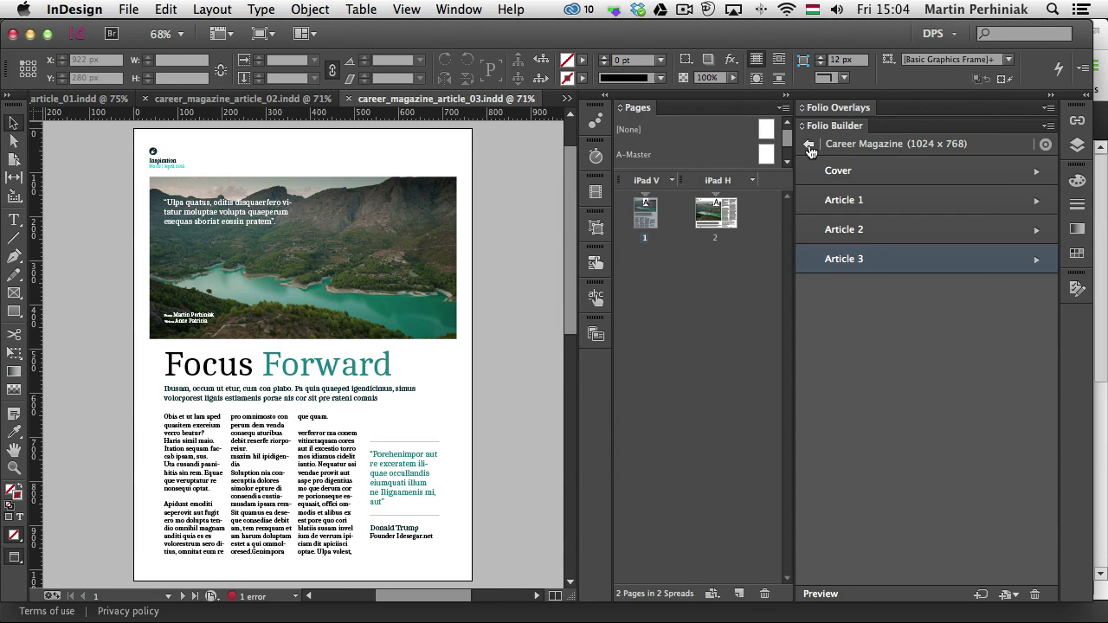
Return to the folio list showing Career Magazine and Cinema Magazine.
{"action": "left_click", "coordinate": [811, 149]}
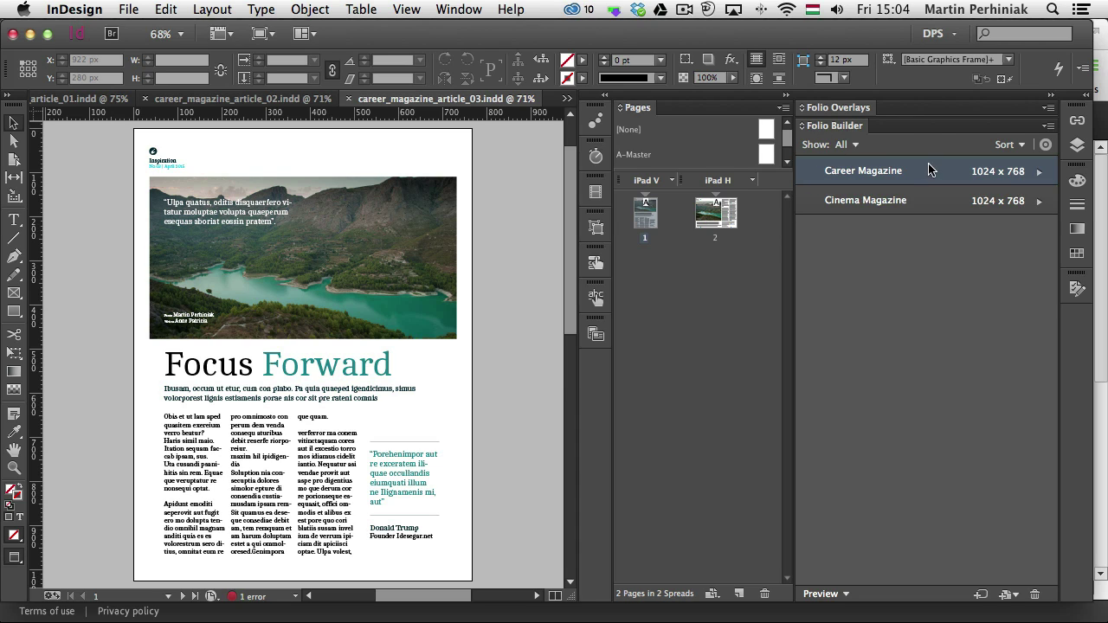
{"action": "mouse_move", "coordinate": [853, 177]}
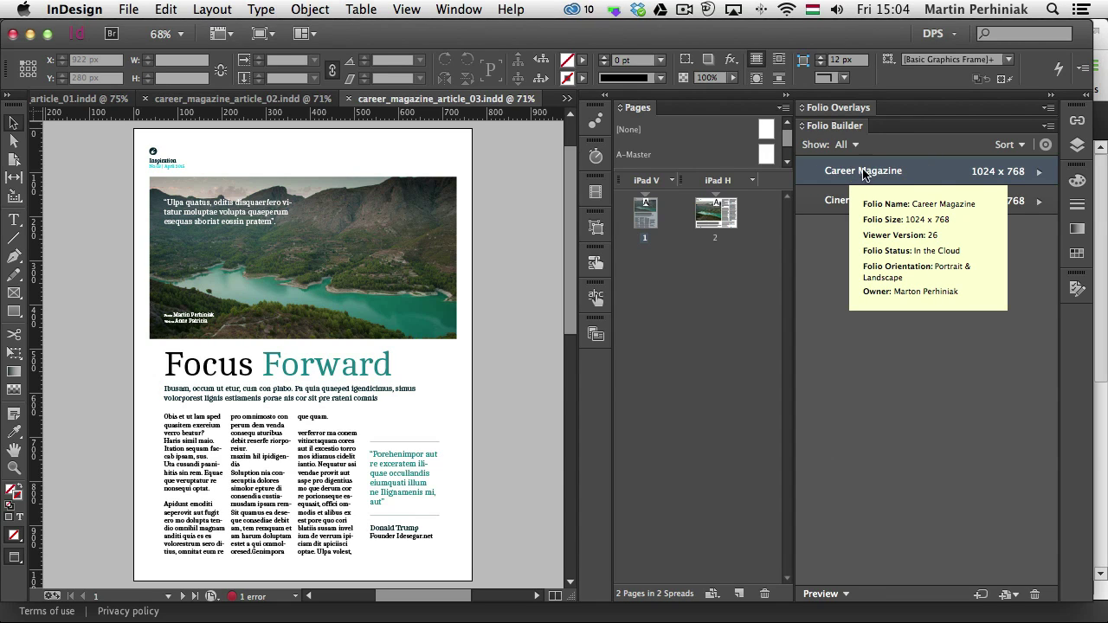
{"action": "left_click", "coordinate": [848, 597]}
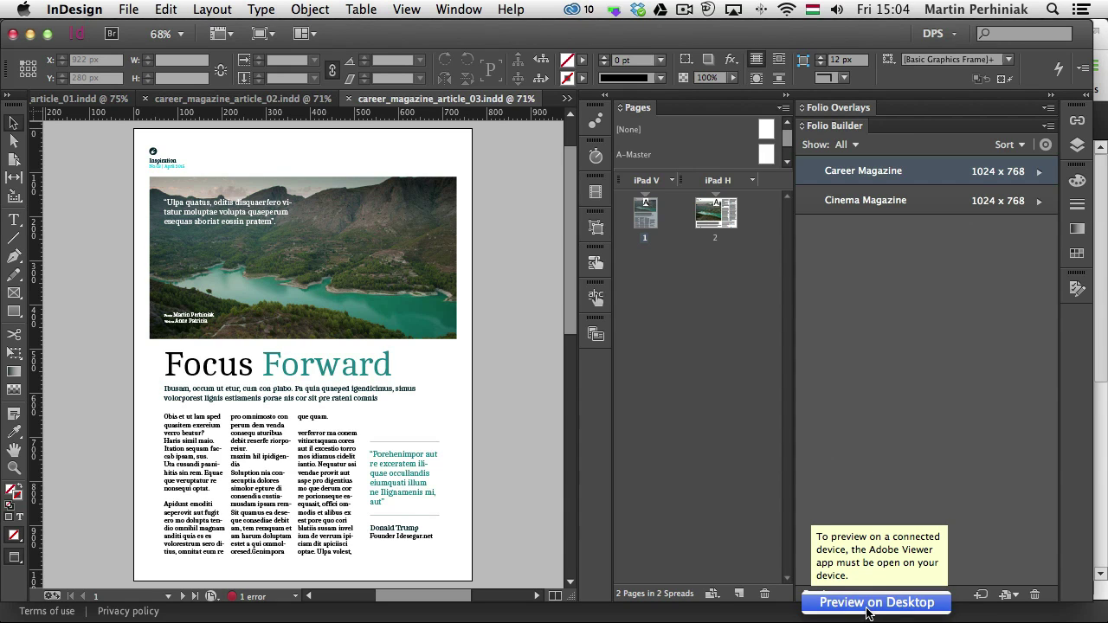
Preview the whole folio and swipe between articles, back to Sarah's Next Act.
{"action": "left_click", "coordinate": [868, 606]}
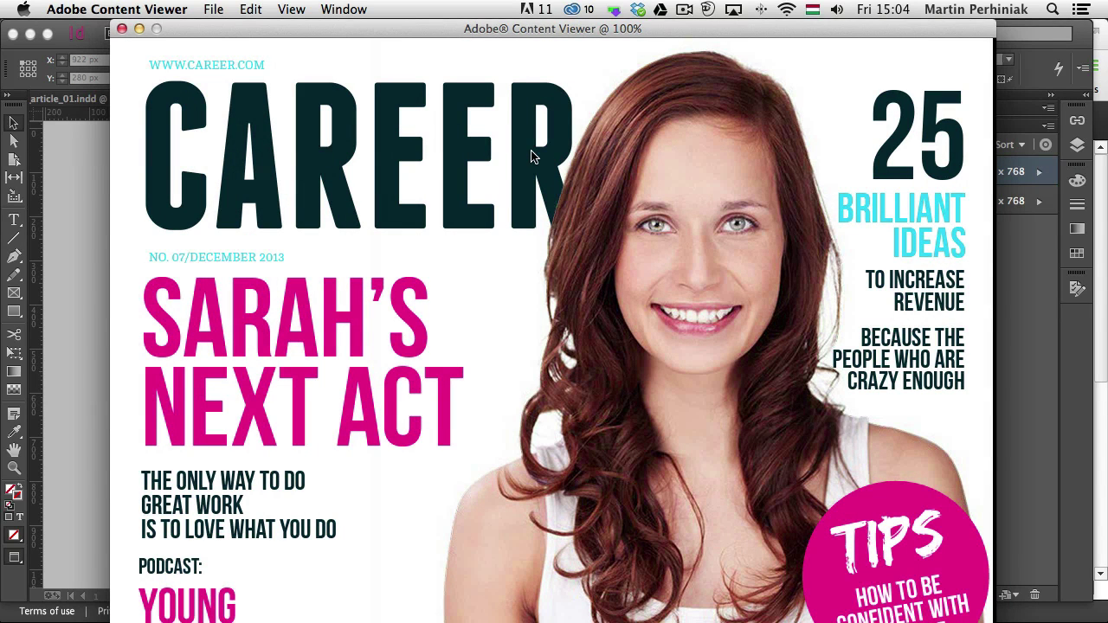
{"action": "key", "text": "Right"}
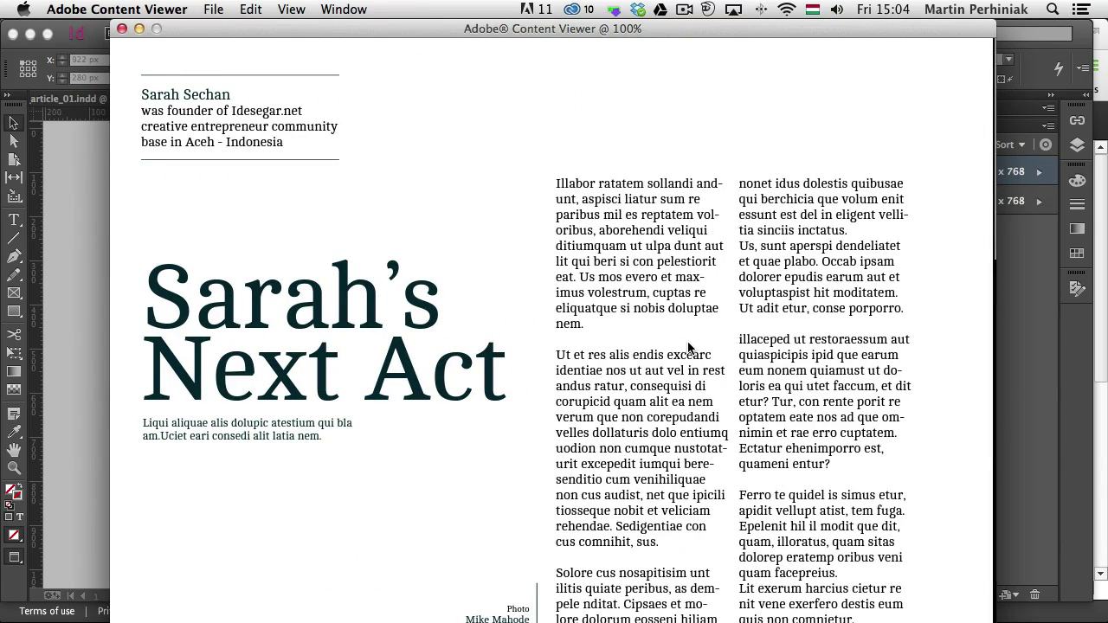
{"action": "left_click_drag", "start_coordinate": [861, 363], "coordinate": [656, 357]}
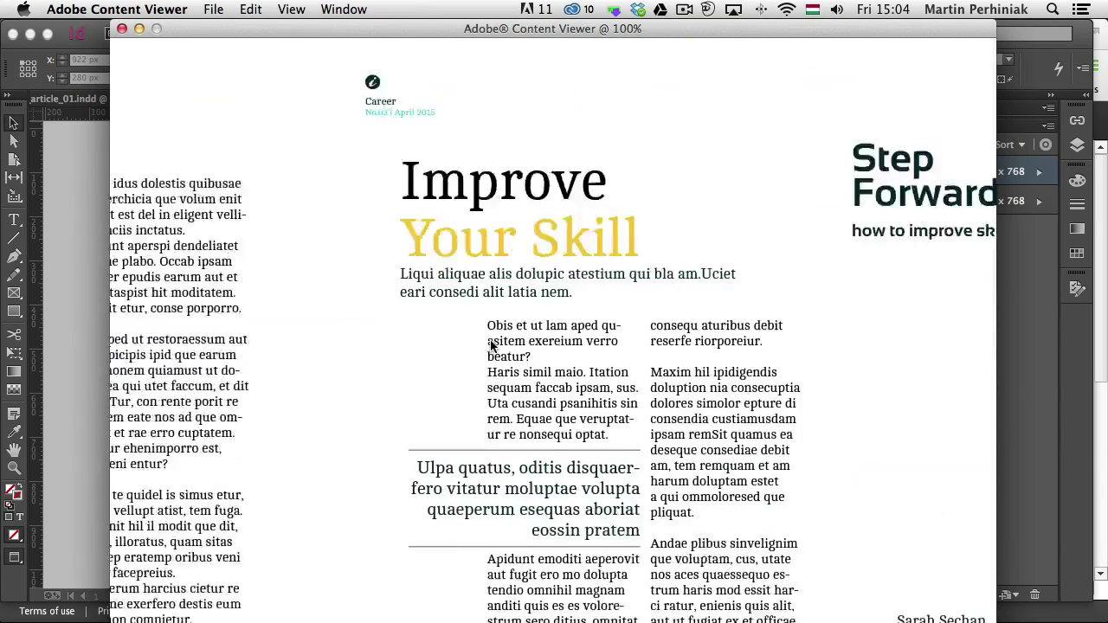
{"action": "left_click_drag", "start_coordinate": [854, 337], "coordinate": [589, 304]}
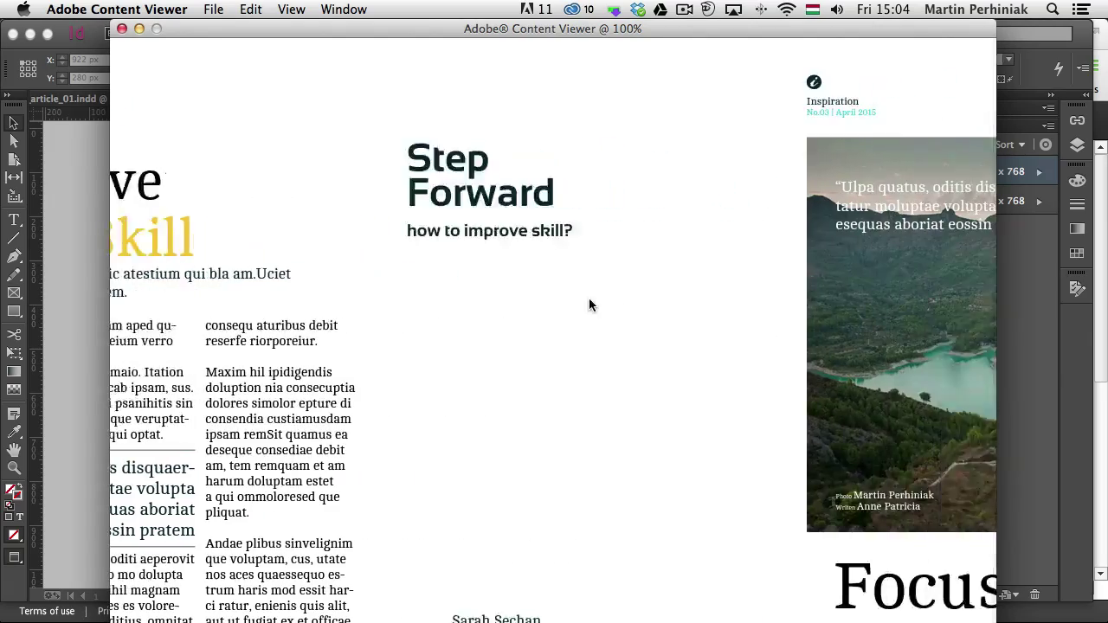
{"action": "left_click_drag", "start_coordinate": [967, 314], "coordinate": [554, 290]}
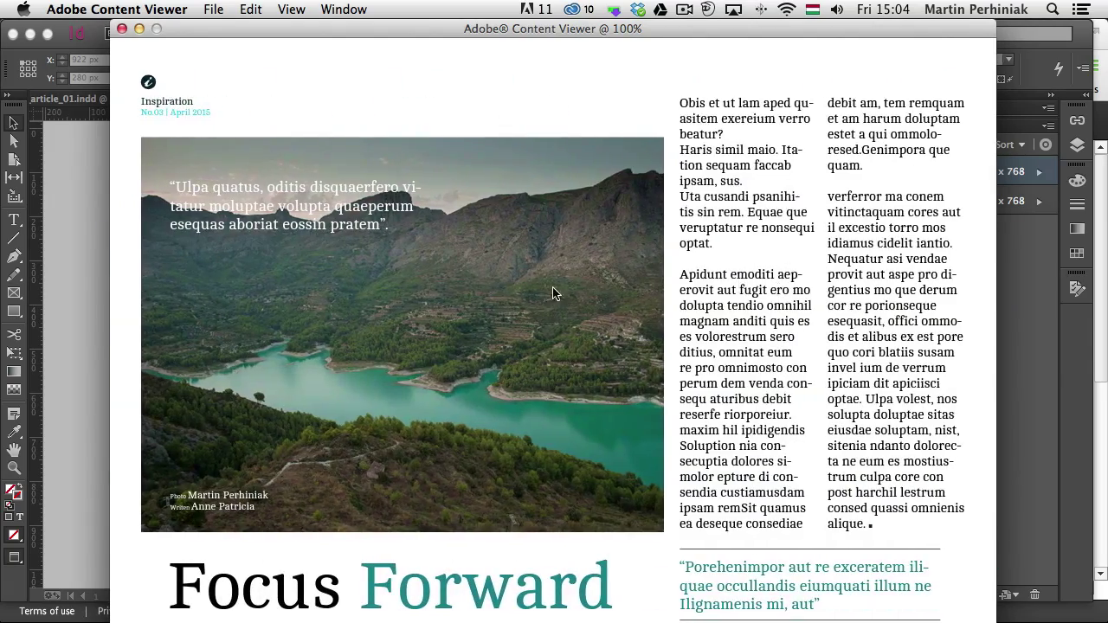
{"action": "left_click_drag", "start_coordinate": [437, 290], "coordinate": [654, 299]}
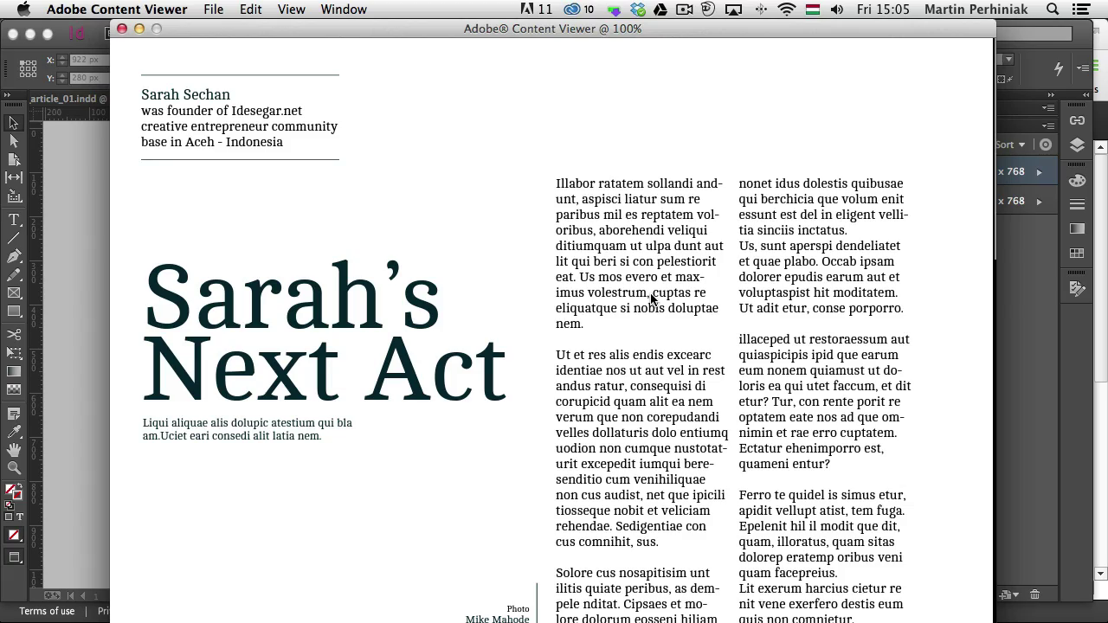
Scroll through the Sarah's Next Act article and back to its title page.
{"action": "scroll", "coordinate": [614, 390], "scroll_direction": "down", "scroll_amount": 10}
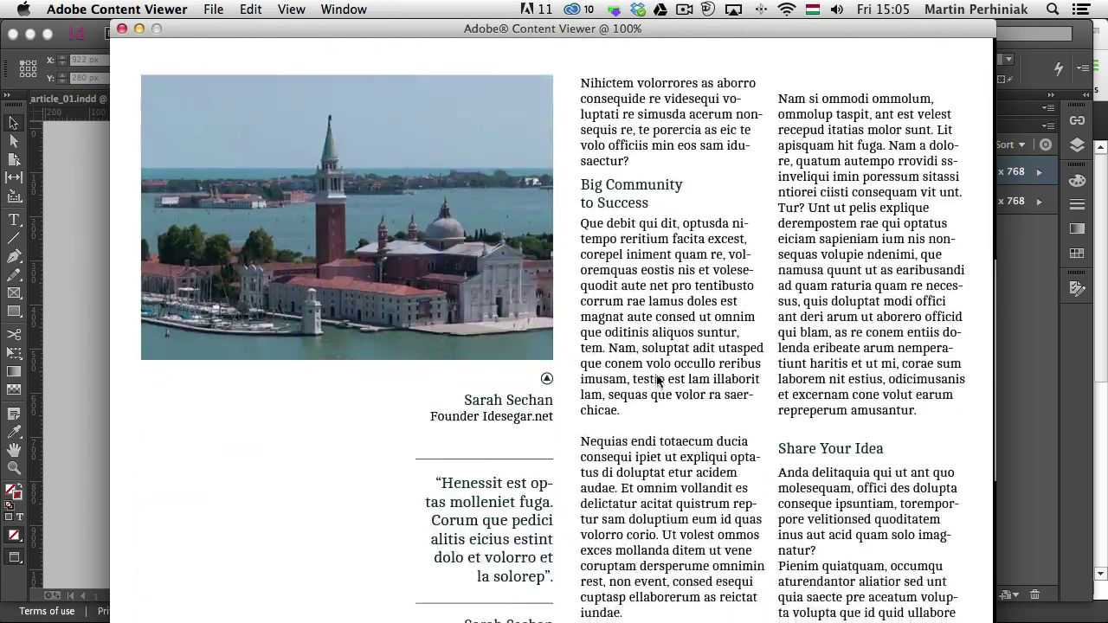
{"action": "scroll", "coordinate": [658, 381], "scroll_direction": "down", "scroll_amount": 15}
{"action": "scroll", "coordinate": [636, 234], "scroll_direction": "up", "scroll_amount": 1}
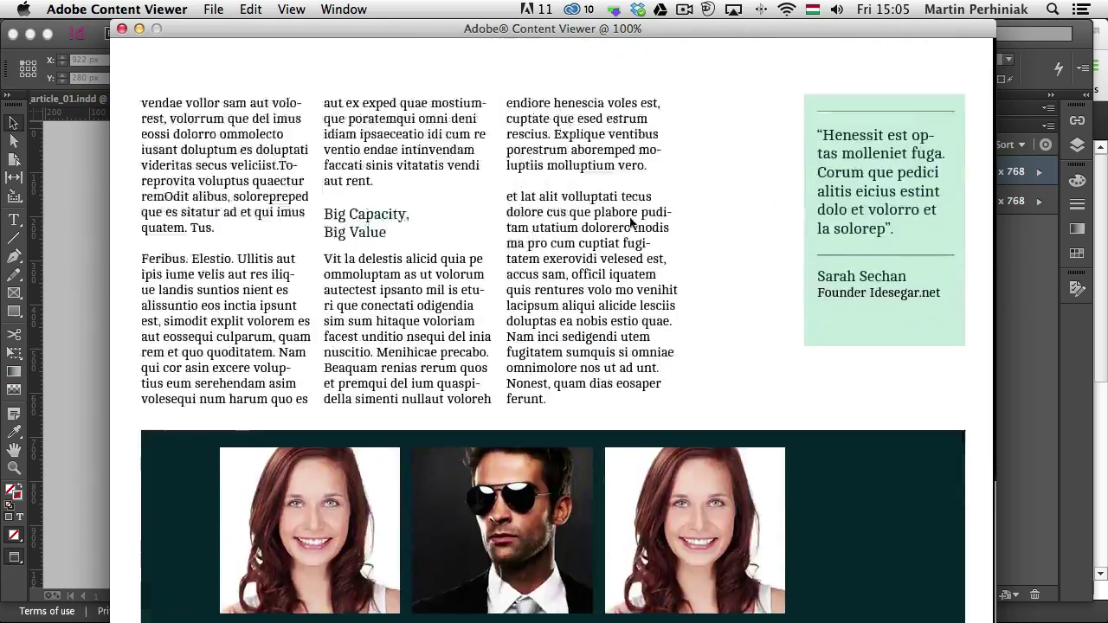
{"action": "scroll", "coordinate": [633, 223], "scroll_direction": "up", "scroll_amount": 15}
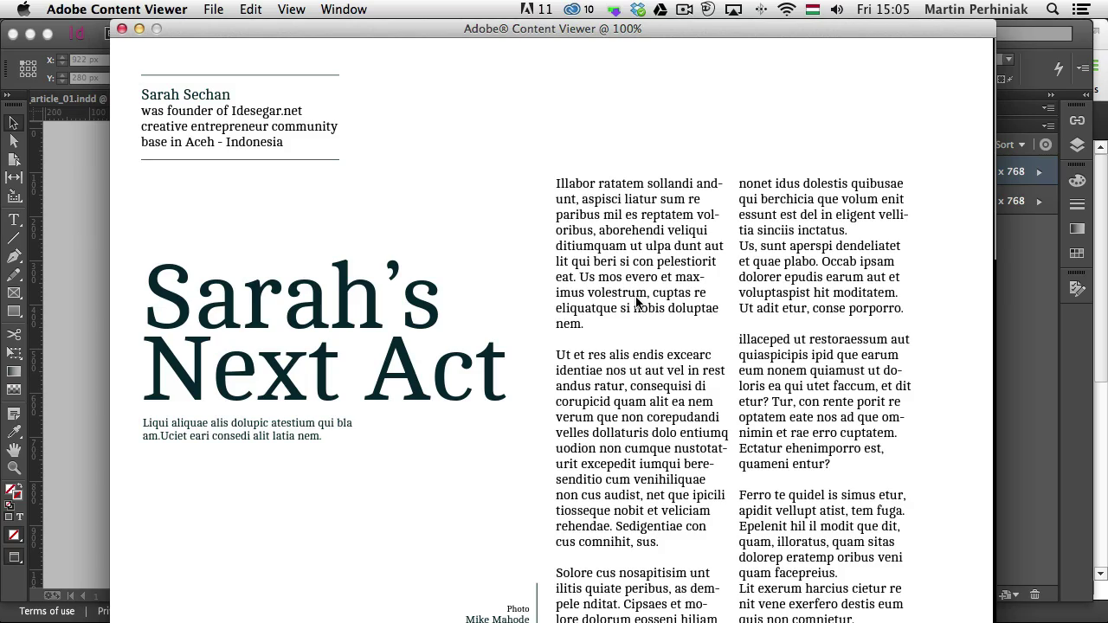
{"action": "scroll", "coordinate": [636, 301], "scroll_direction": "right", "scroll_amount": 15}
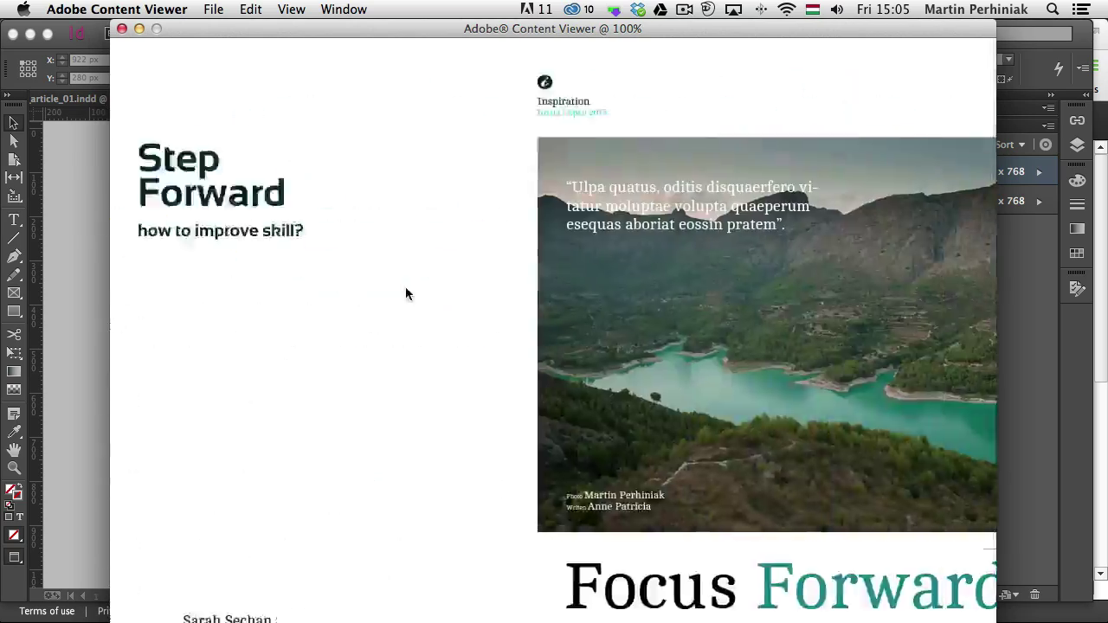
{"action": "scroll", "coordinate": [470, 295], "scroll_direction": "left", "scroll_amount": 15}
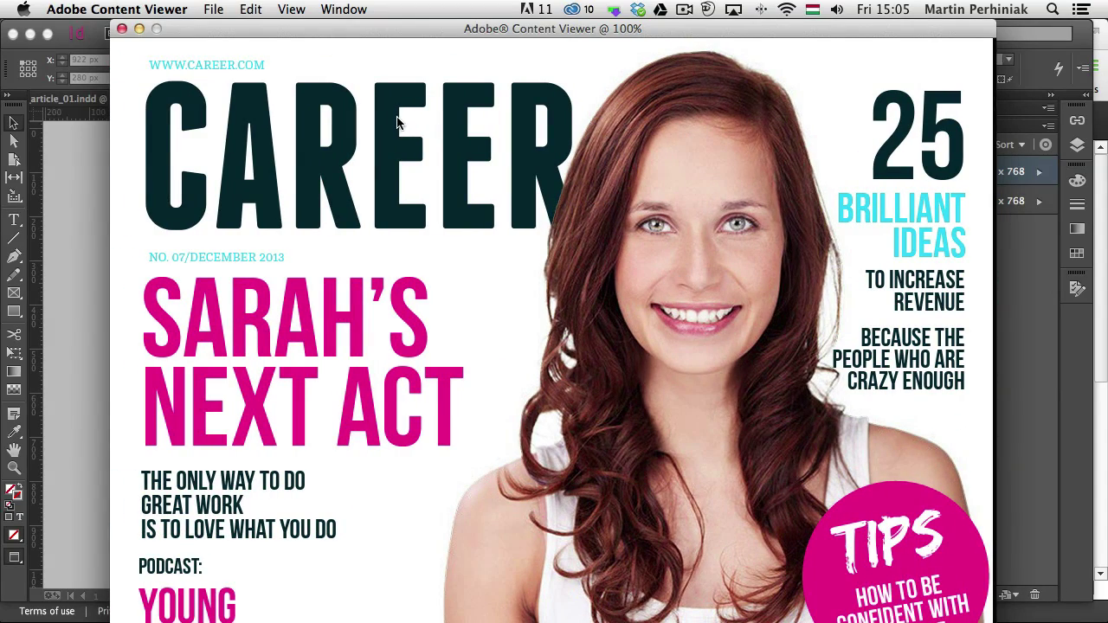
Switch the preview to Portrait at Fit in Screen and reposition the viewer window.
{"action": "left_click", "coordinate": [152, 8]}
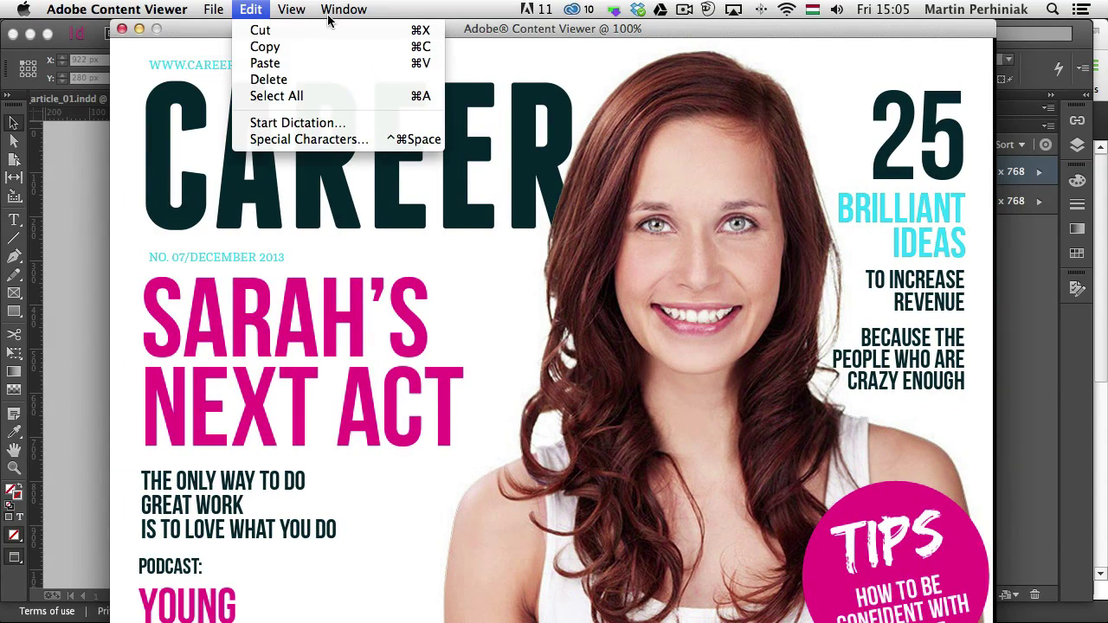
{"action": "mouse_move", "coordinate": [290, 10]}
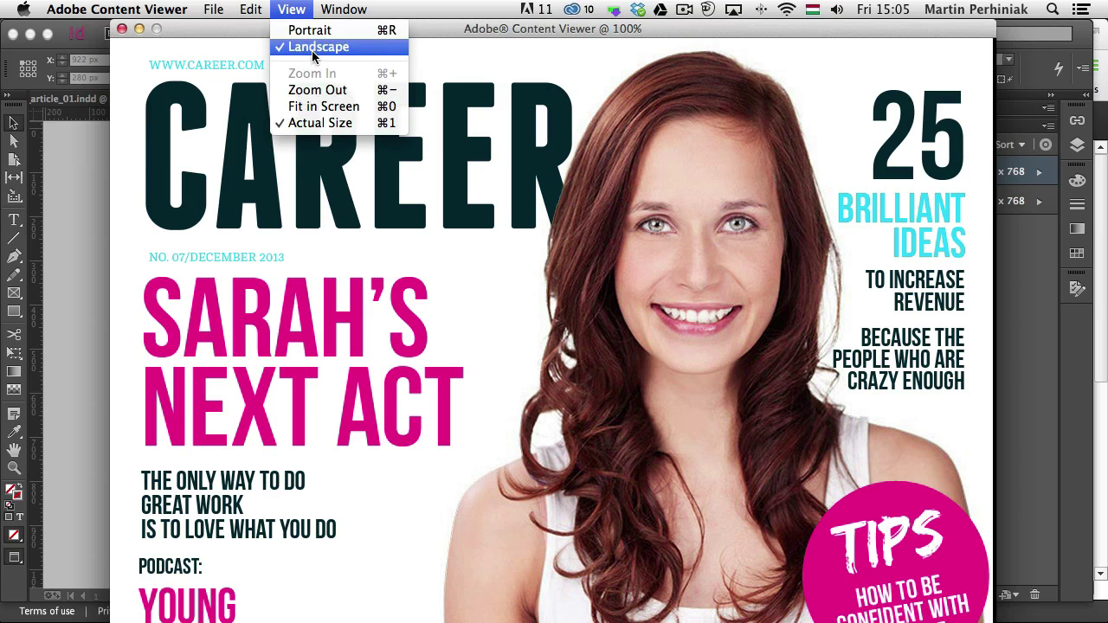
{"action": "left_click", "coordinate": [315, 30]}
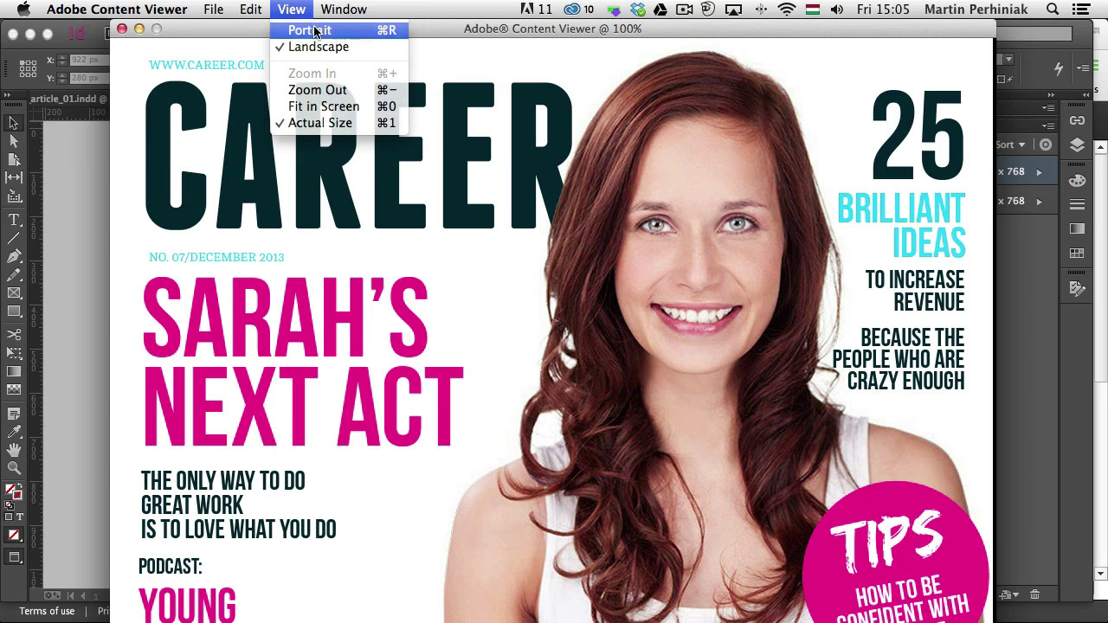
{"action": "left_click", "coordinate": [292, 10]}
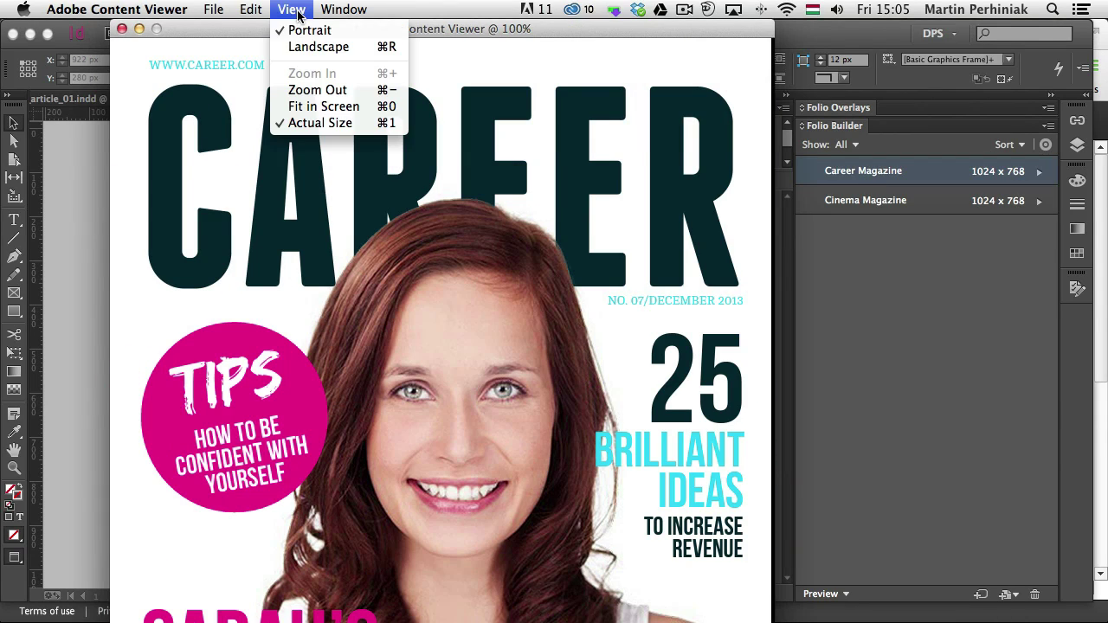
{"action": "left_click", "coordinate": [333, 105]}
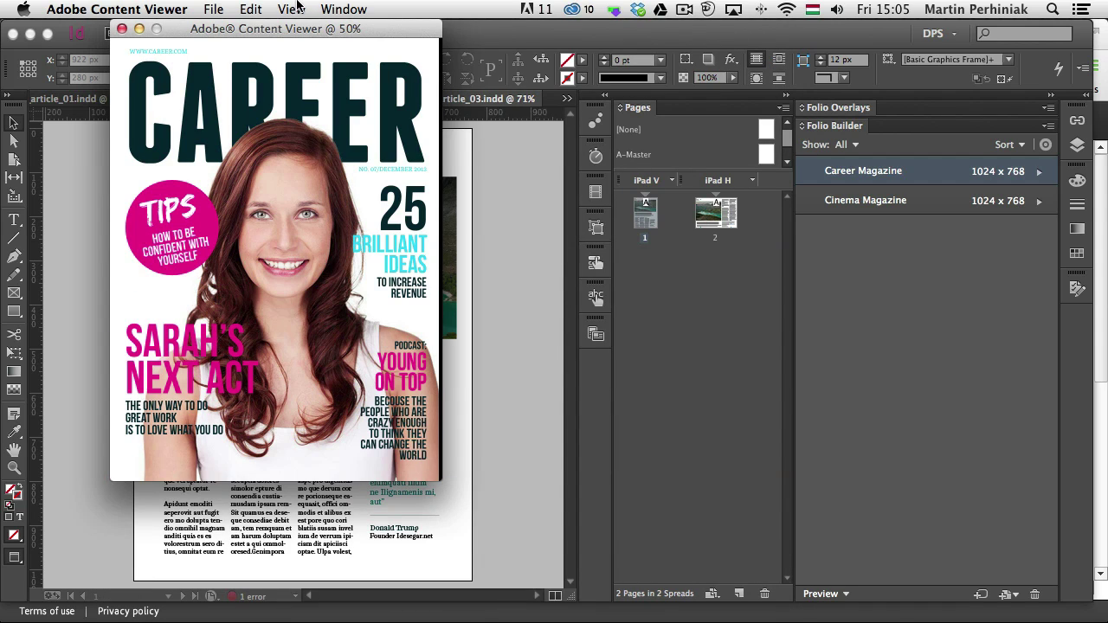
{"action": "left_click_drag", "start_coordinate": [325, 36], "coordinate": [475, 82]}
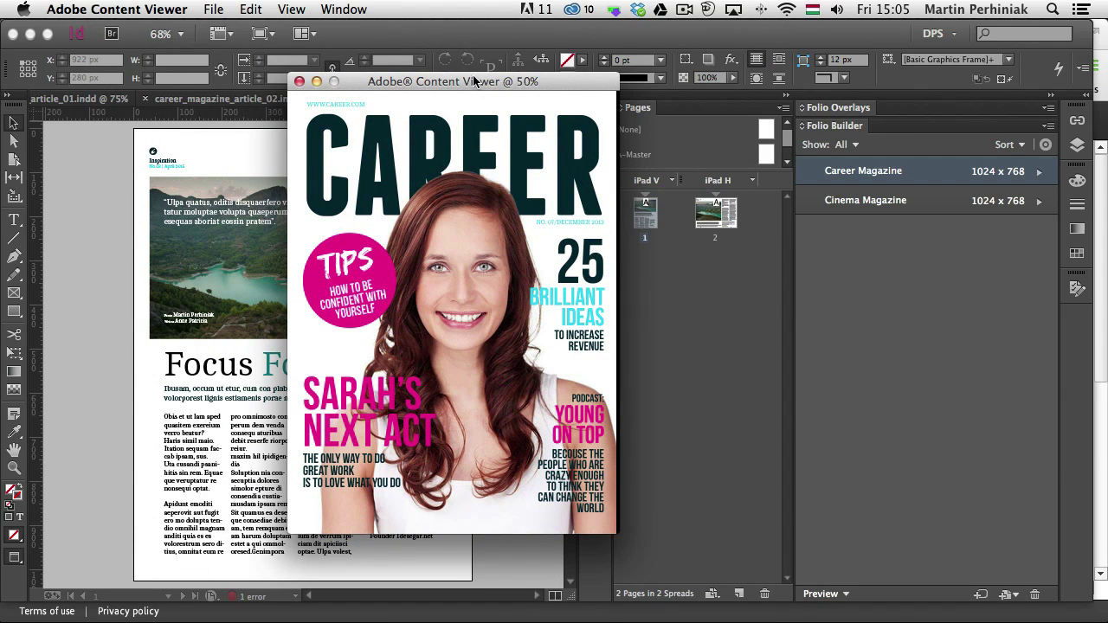
Page from the cover through Sarah's Next Act to the Focus Forward article.
{"action": "left_click_drag", "start_coordinate": [534, 384], "coordinate": [383, 360]}
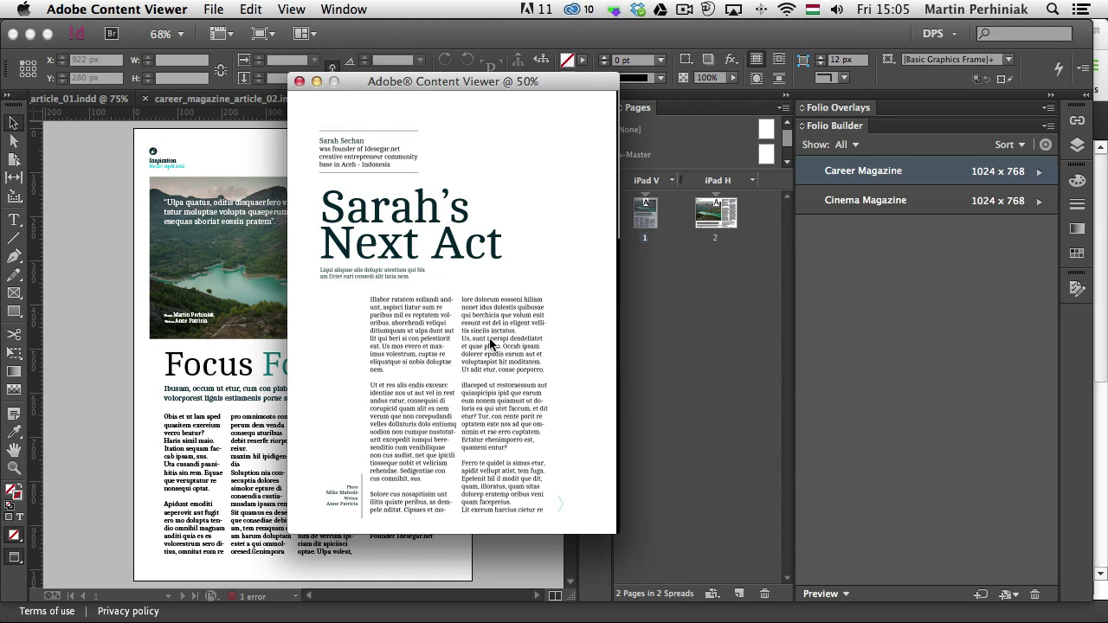
{"action": "left_click_drag", "start_coordinate": [481, 398], "coordinate": [465, 266]}
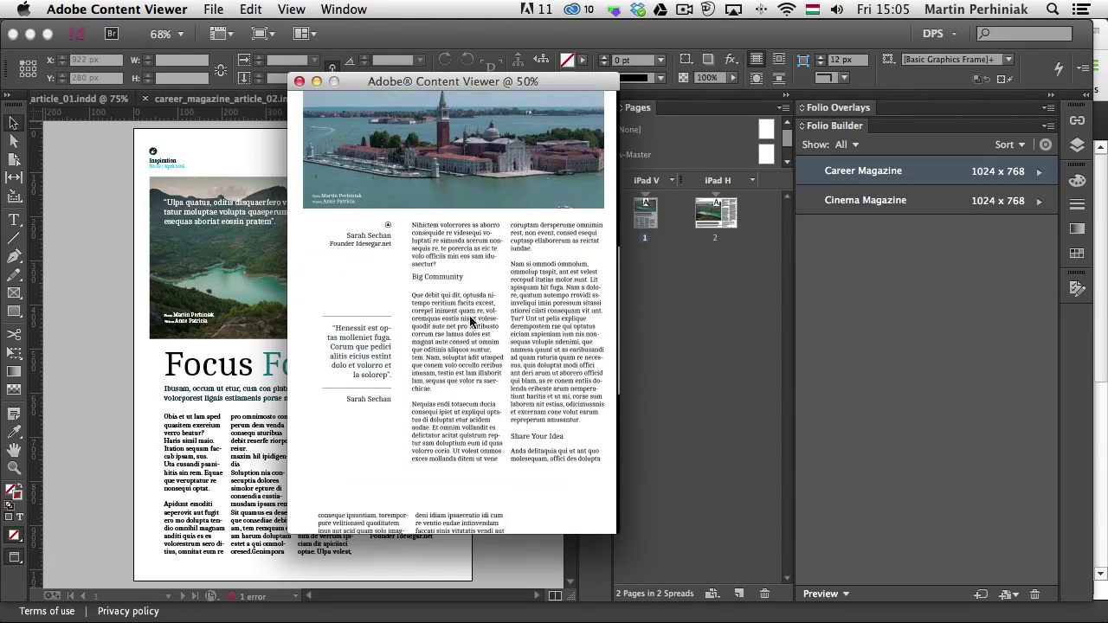
{"action": "scroll", "coordinate": [464, 257], "scroll_direction": "up", "scroll_amount": 10}
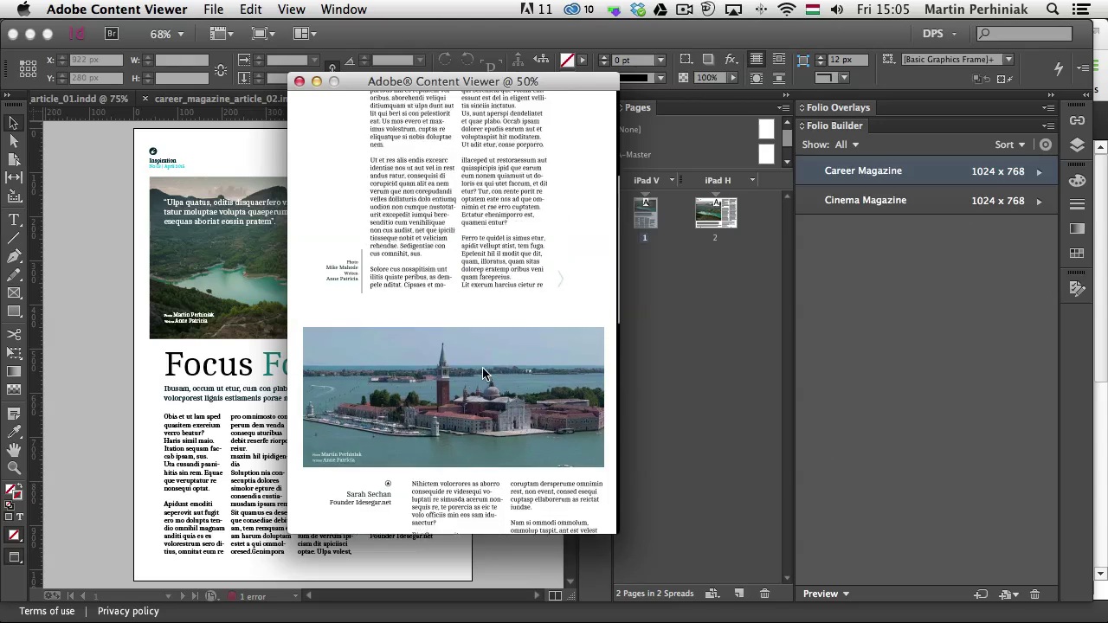
{"action": "left_click_drag", "start_coordinate": [507, 284], "coordinate": [378, 285]}
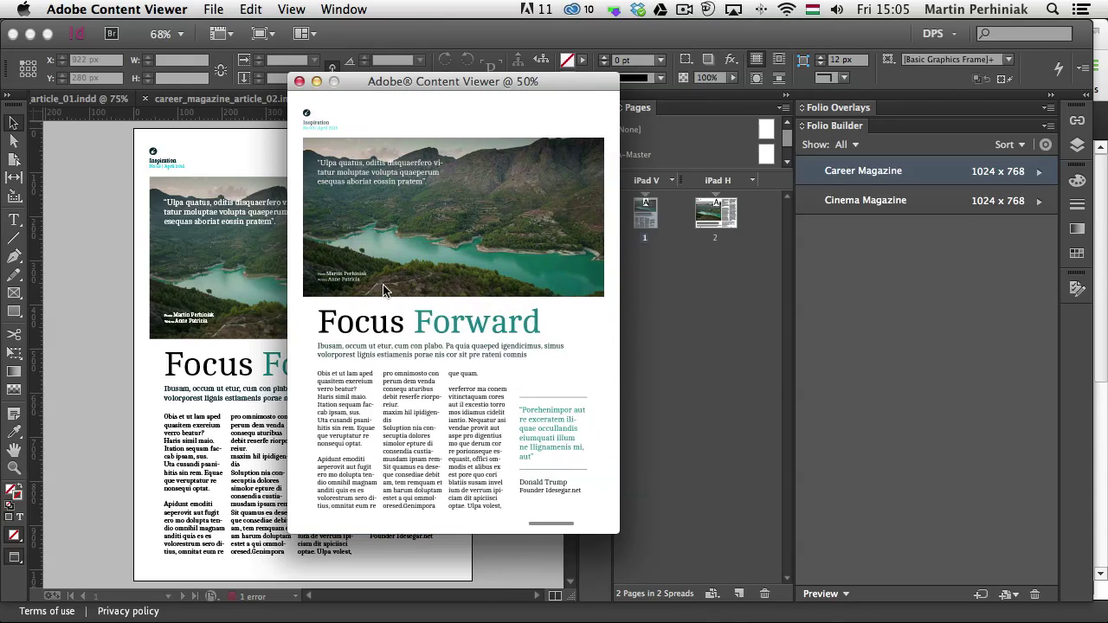
Switch the Content Viewer preview to landscape and page back to Sarah's Next Act.
{"action": "left_click", "coordinate": [277, 10]}
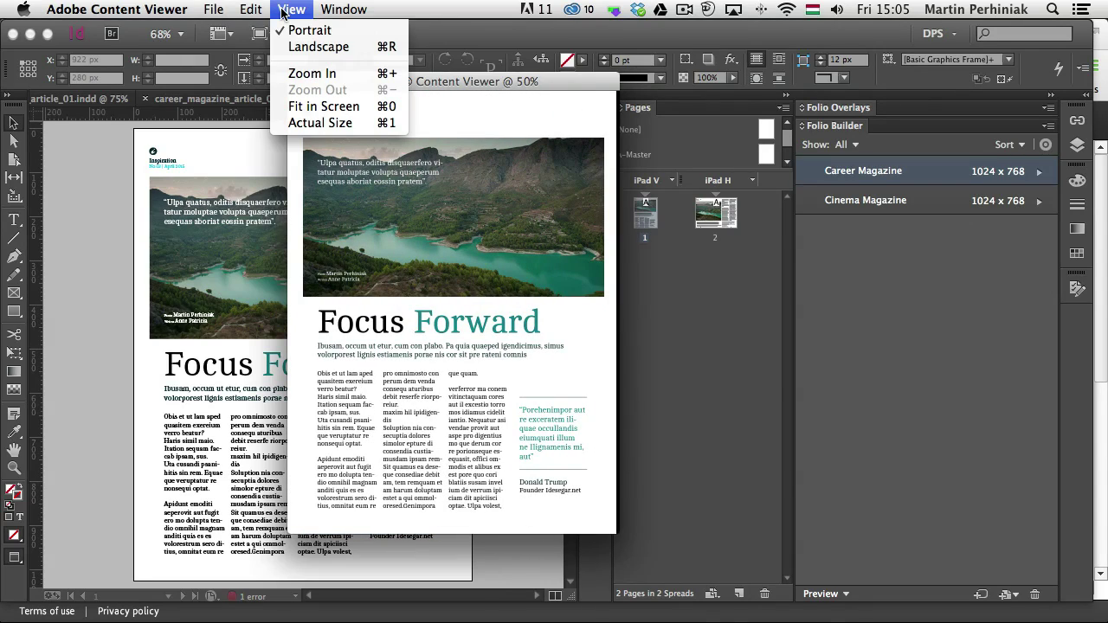
{"action": "left_click", "coordinate": [299, 48]}
{"action": "mouse_move", "coordinate": [457, 262]}
{"action": "left_mouse_down"}
{"action": "mouse_move", "coordinate": [683, 251]}
{"action": "mouse_move", "coordinate": [450, 257]}
{"action": "left_mouse_up"}
Scroll back through the articles to the CAREER cover, then close Content Viewer.
{"action": "scroll", "coordinate": [485, 252], "scroll_direction": "down", "scroll_amount": 10}
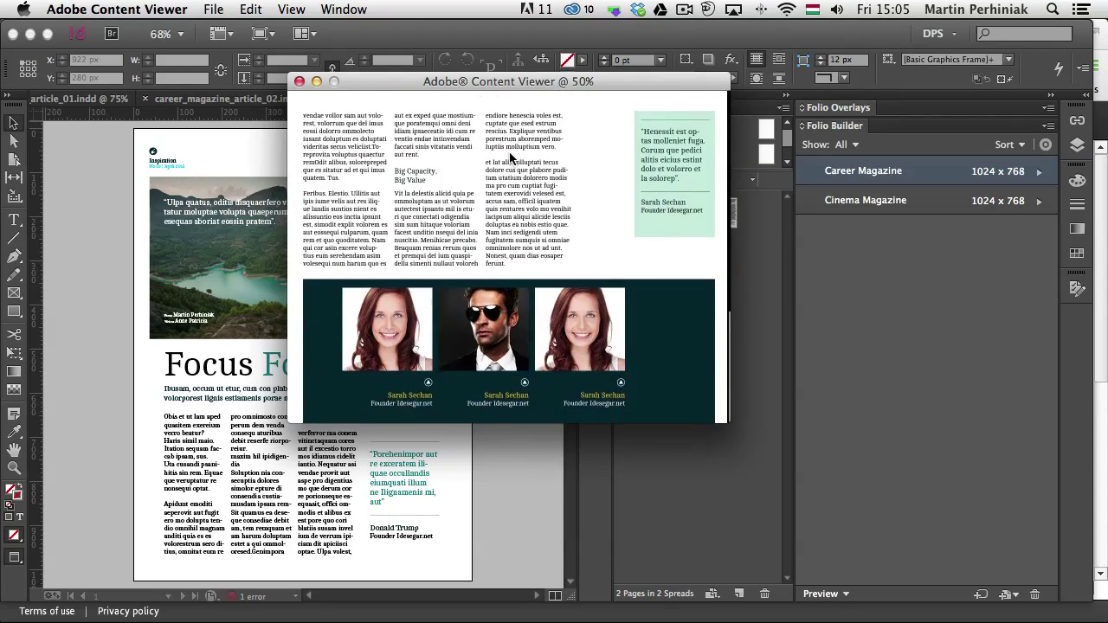
{"action": "scroll", "coordinate": [515, 258], "scroll_direction": "up", "scroll_amount": 5}
{"action": "scroll", "coordinate": [516, 258], "scroll_direction": "up", "scroll_amount": 5}
{"action": "left_click_drag", "start_coordinate": [438, 285], "coordinate": [555, 299]}
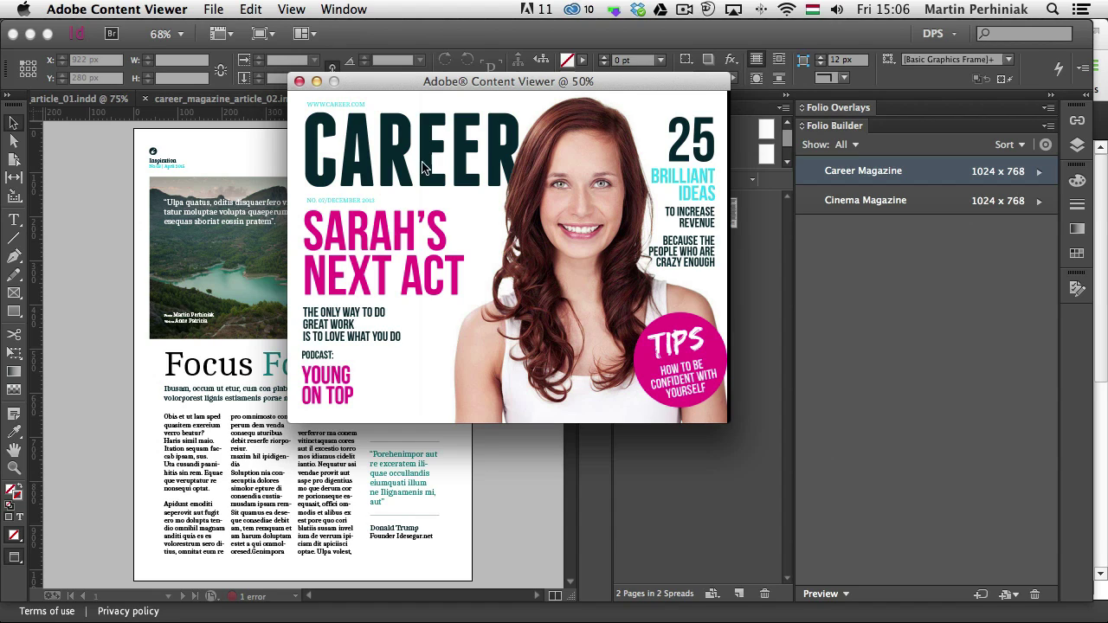
{"action": "left_click", "coordinate": [299, 81]}
Review Folio Builder's Preview destinations and panel menu, then bring up the DPS dashboard in Chrome.
{"action": "left_click", "coordinate": [847, 596]}
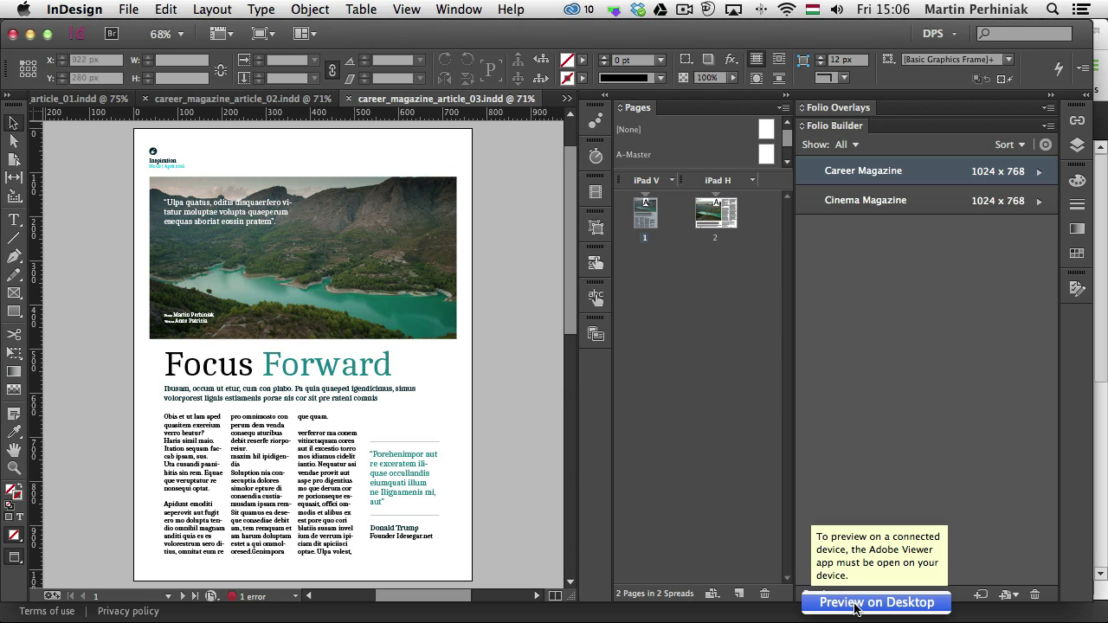
{"action": "left_click", "coordinate": [855, 610]}
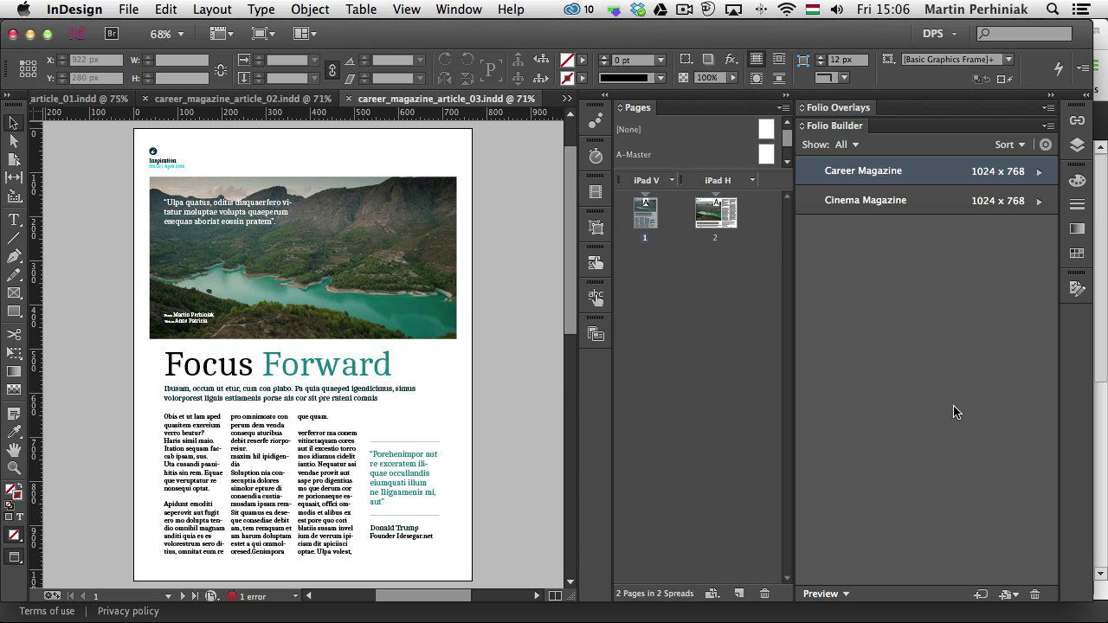
{"action": "left_click", "coordinate": [1049, 127]}
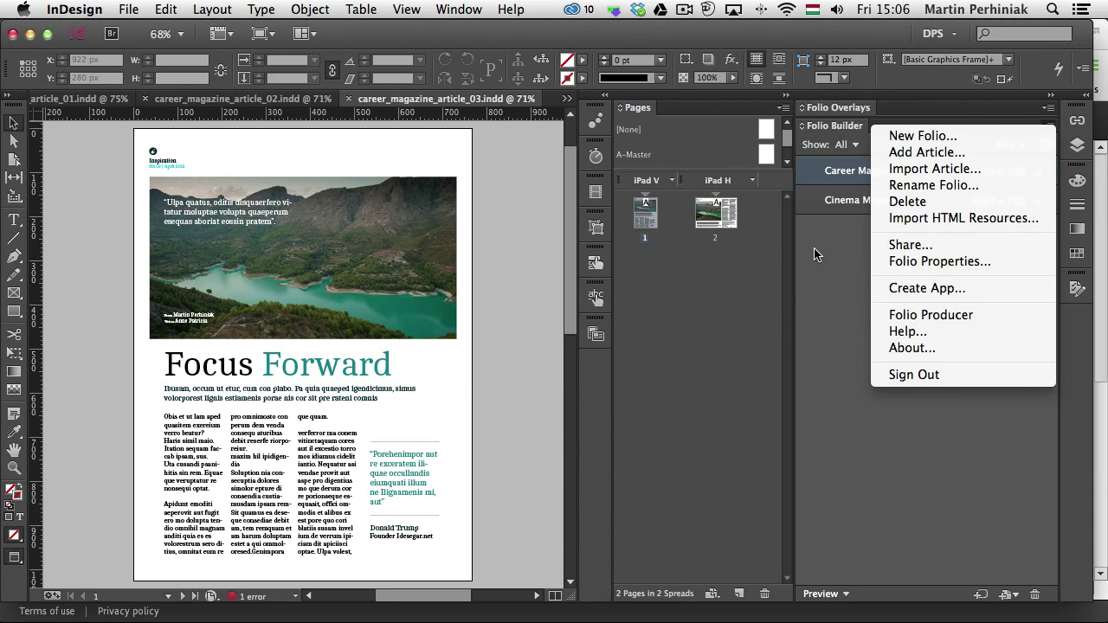
{"action": "key", "text": "super+Tab"}
{"action": "key", "text": "super+Tab"}
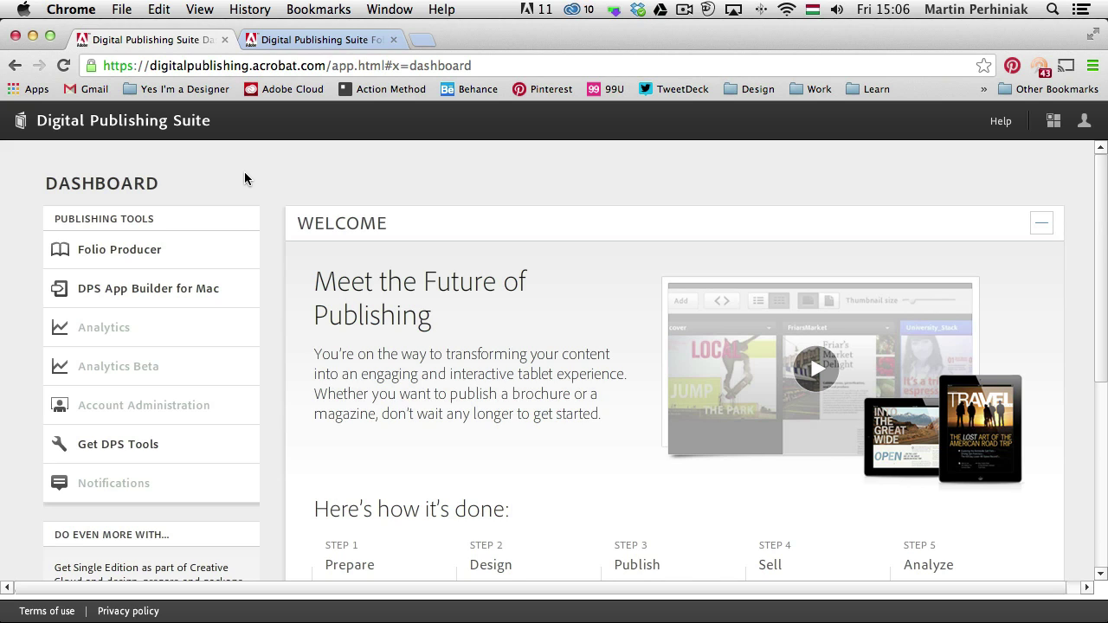
Launch Folio Producer from the dashboard's Publishing Tools to list Career Magazine beside Cinema Magazine.
{"action": "key", "text": "super+Tab"}
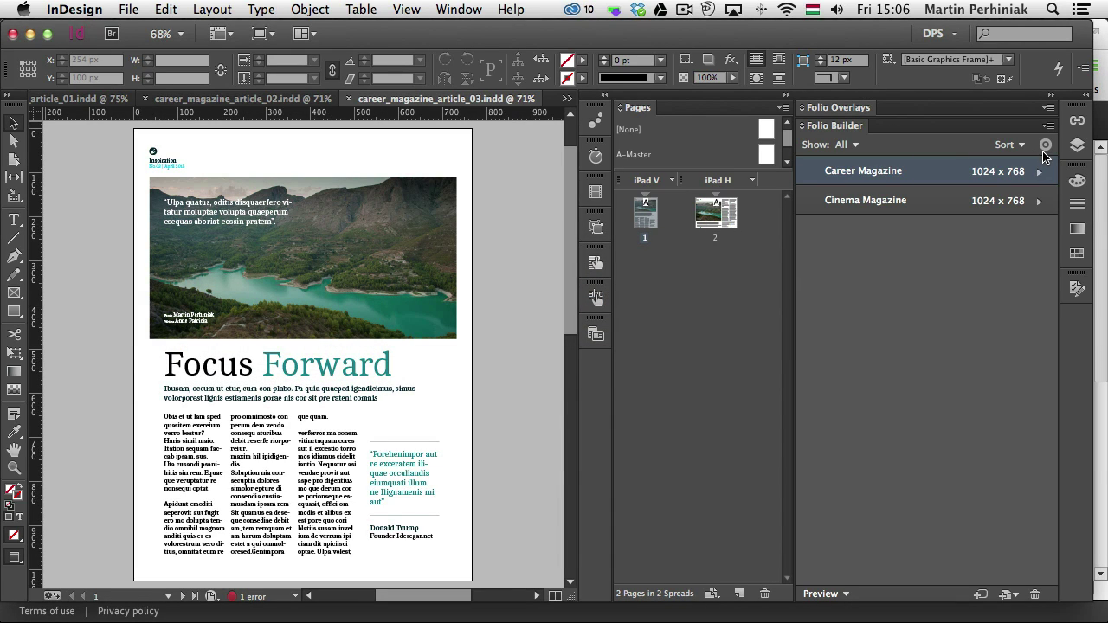
{"action": "mouse_move", "coordinate": [1046, 149]}
{"action": "key", "text": "super+Tab"}
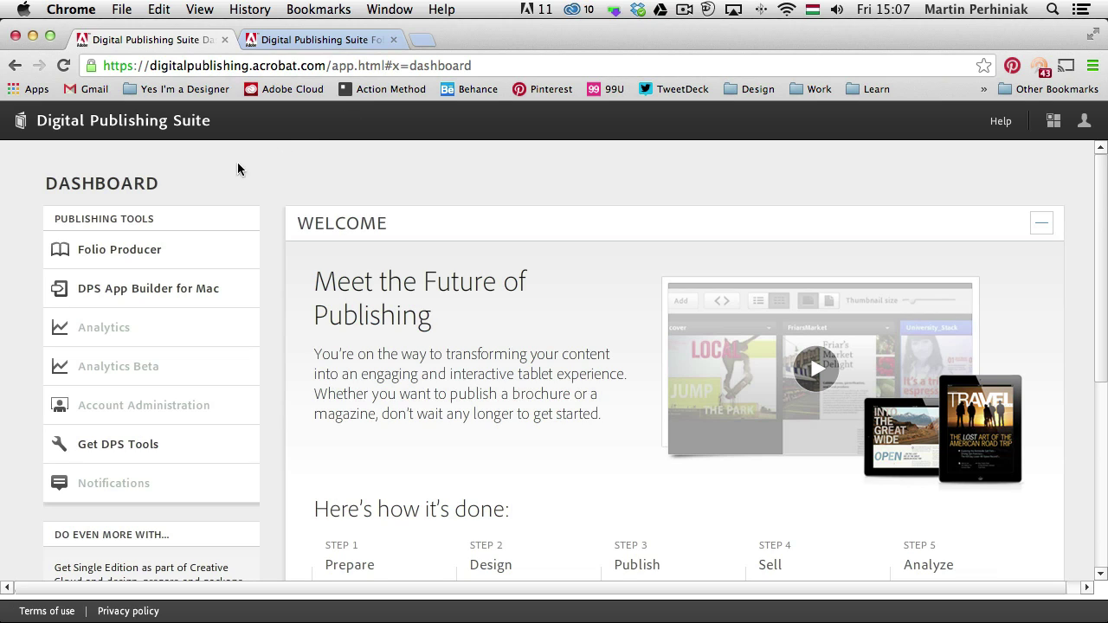
{"action": "left_click", "coordinate": [125, 252]}
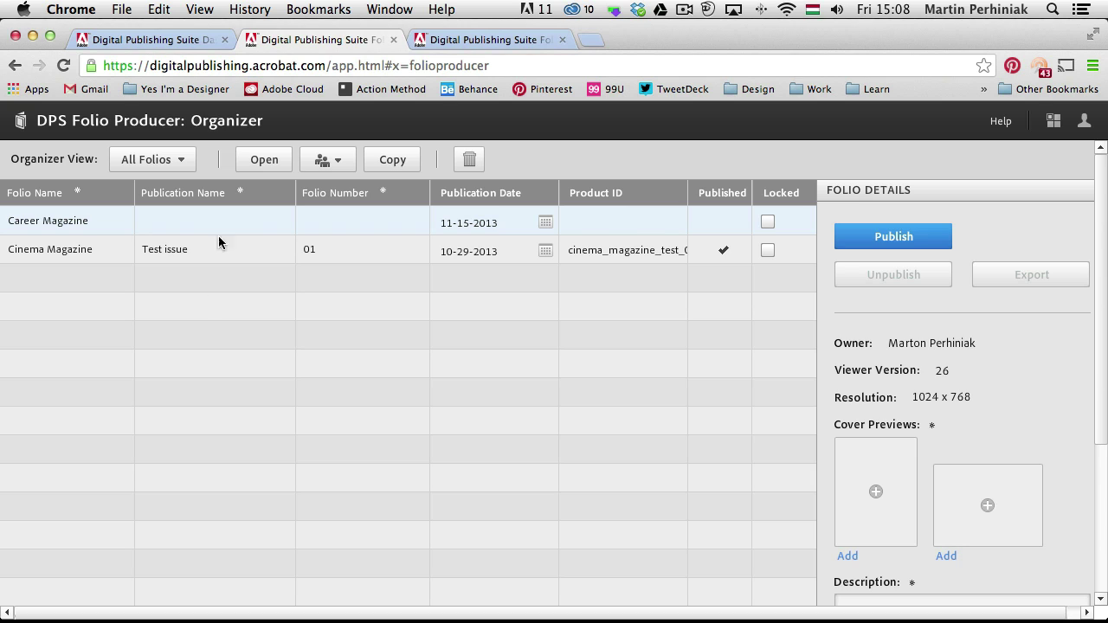
Open Career Magazine to view its Cover properties, then close it and select its organizer row.
{"action": "left_click", "coordinate": [264, 160]}
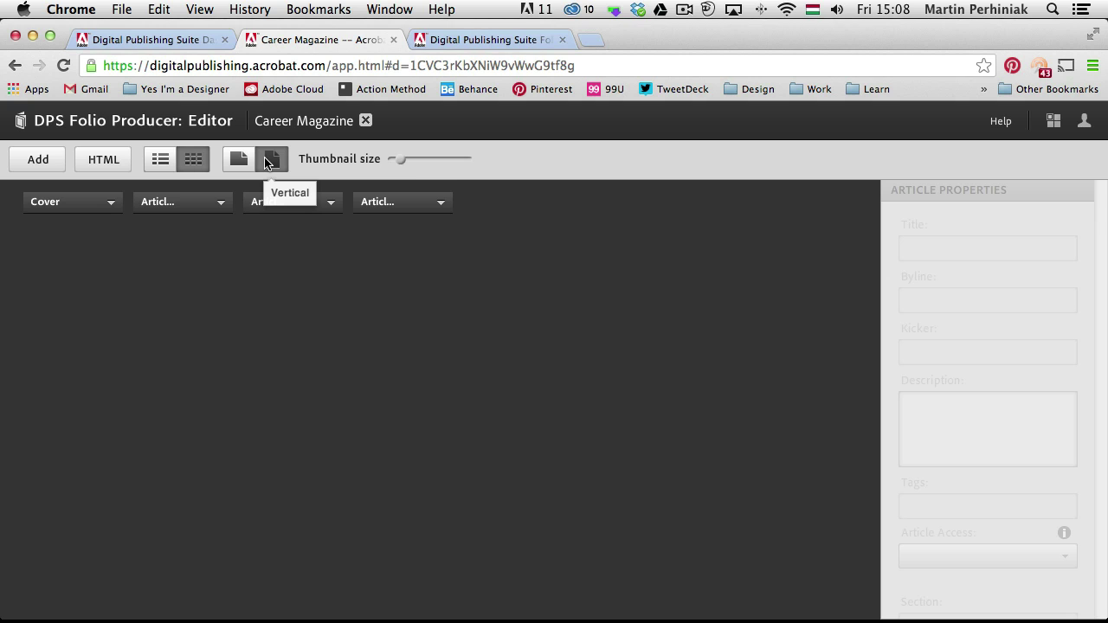
{"action": "left_click", "coordinate": [67, 206]}
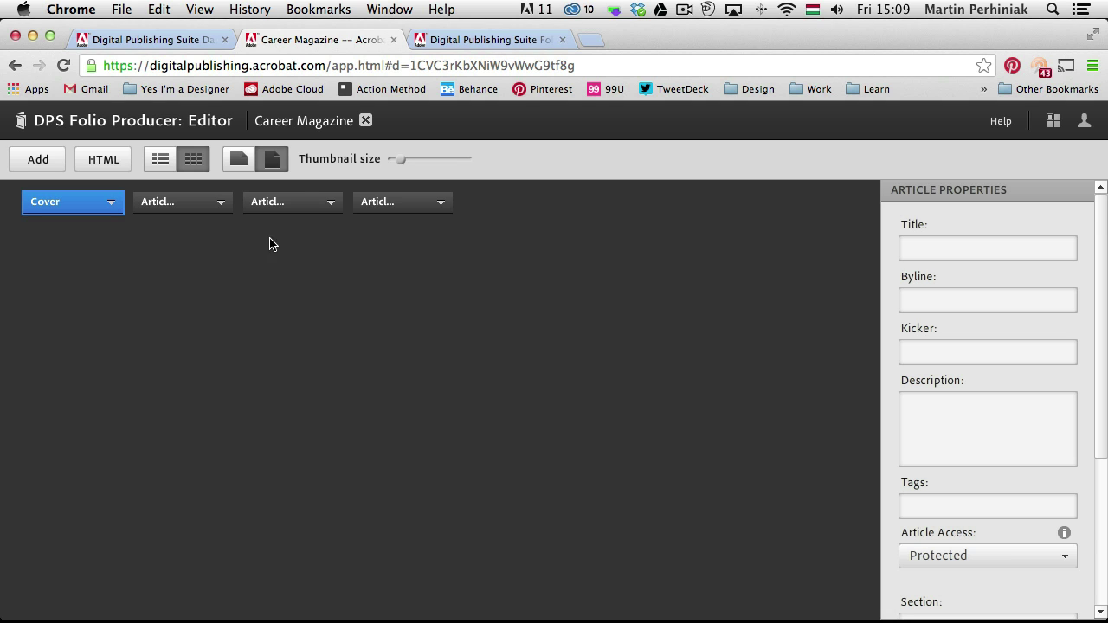
{"action": "left_click", "coordinate": [364, 122]}
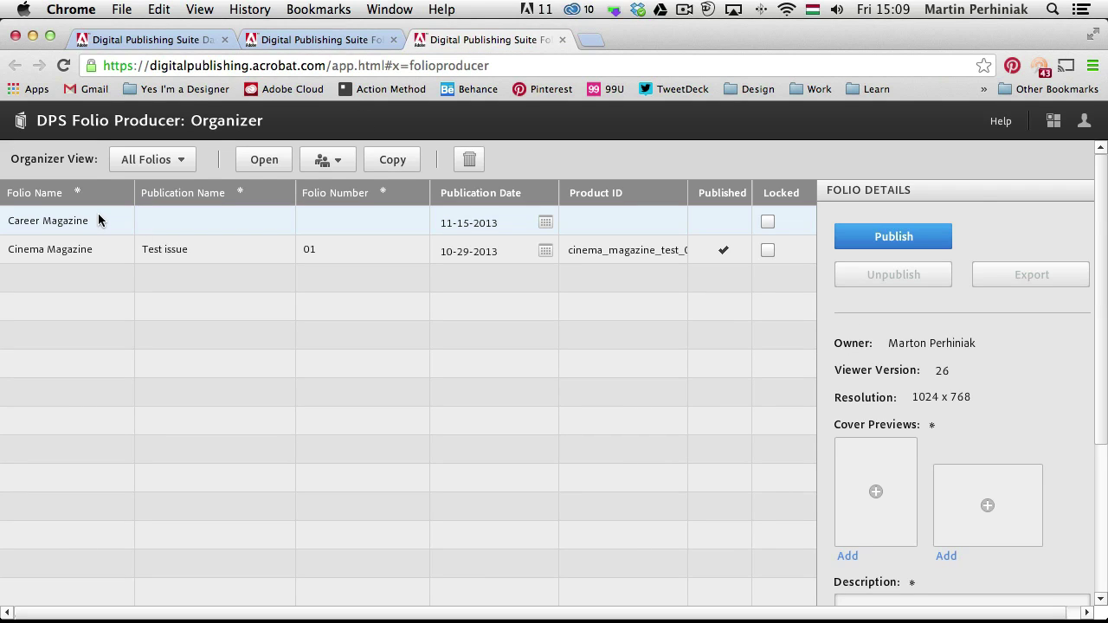
{"action": "left_click", "coordinate": [98, 221]}
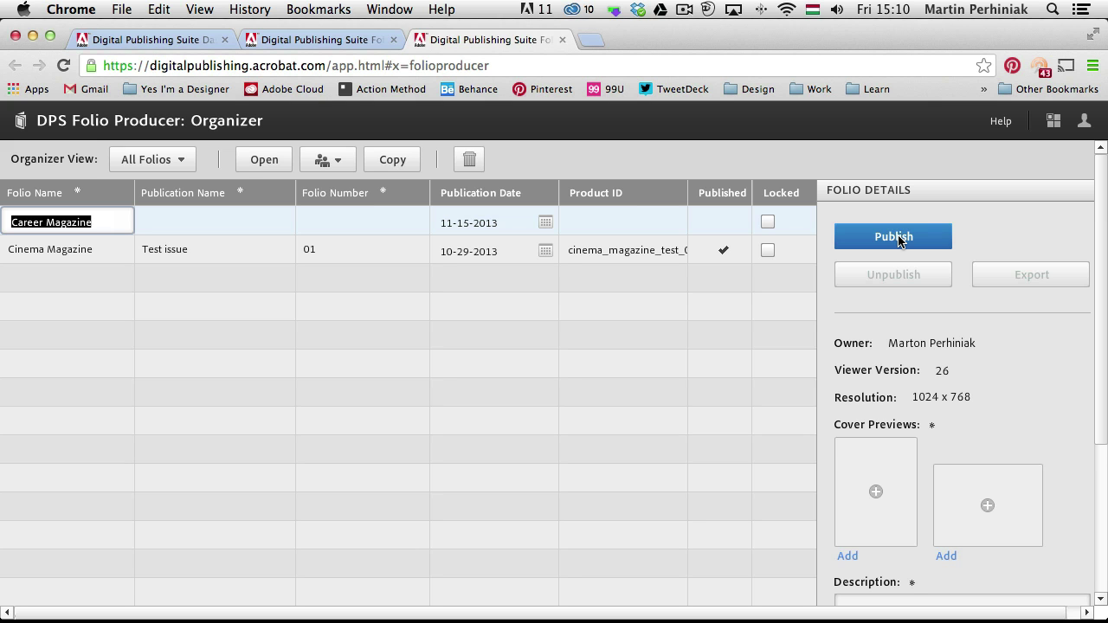
Back in InDesign, expand Folio Overlays to list Hyperlink, Slideshow, Panorama and other overlay types.
{"action": "key", "text": "super+Tab"}
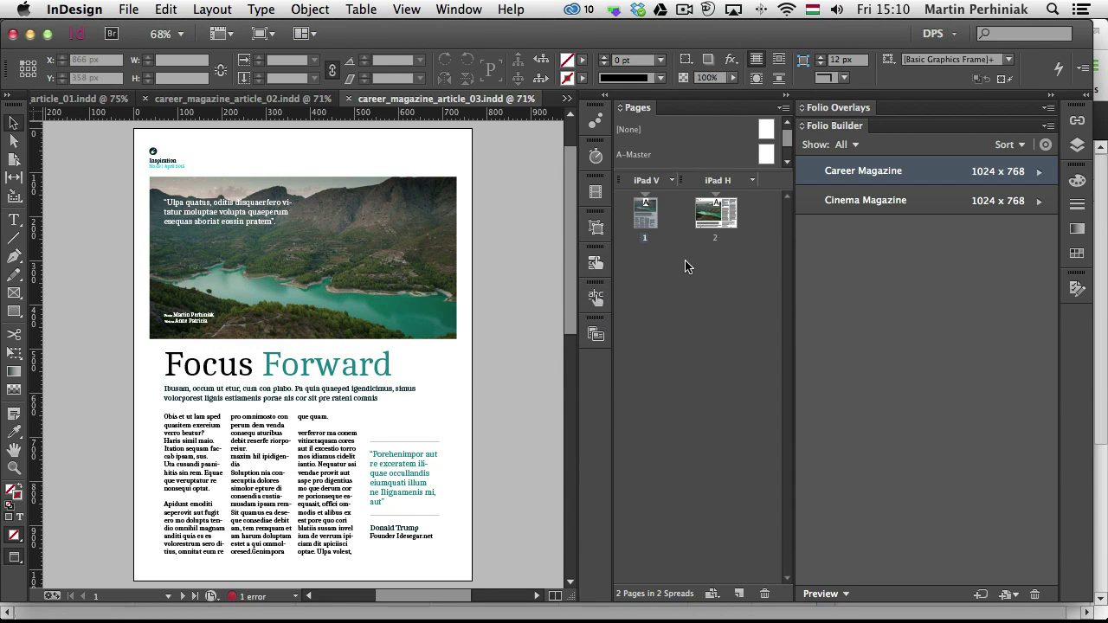
{"action": "left_click", "coordinate": [853, 114]}
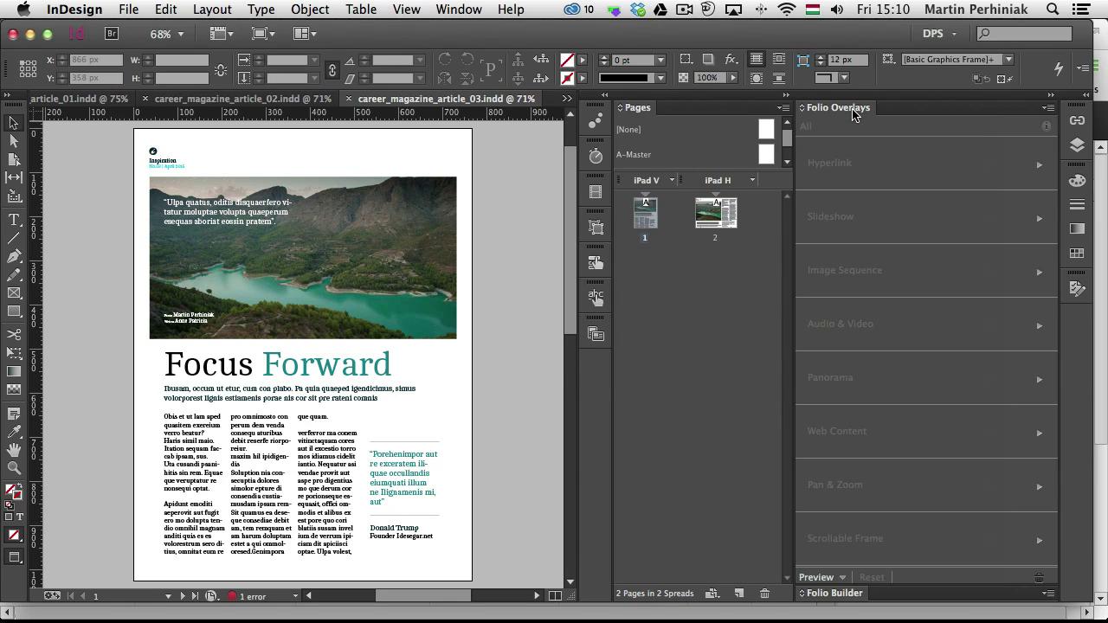